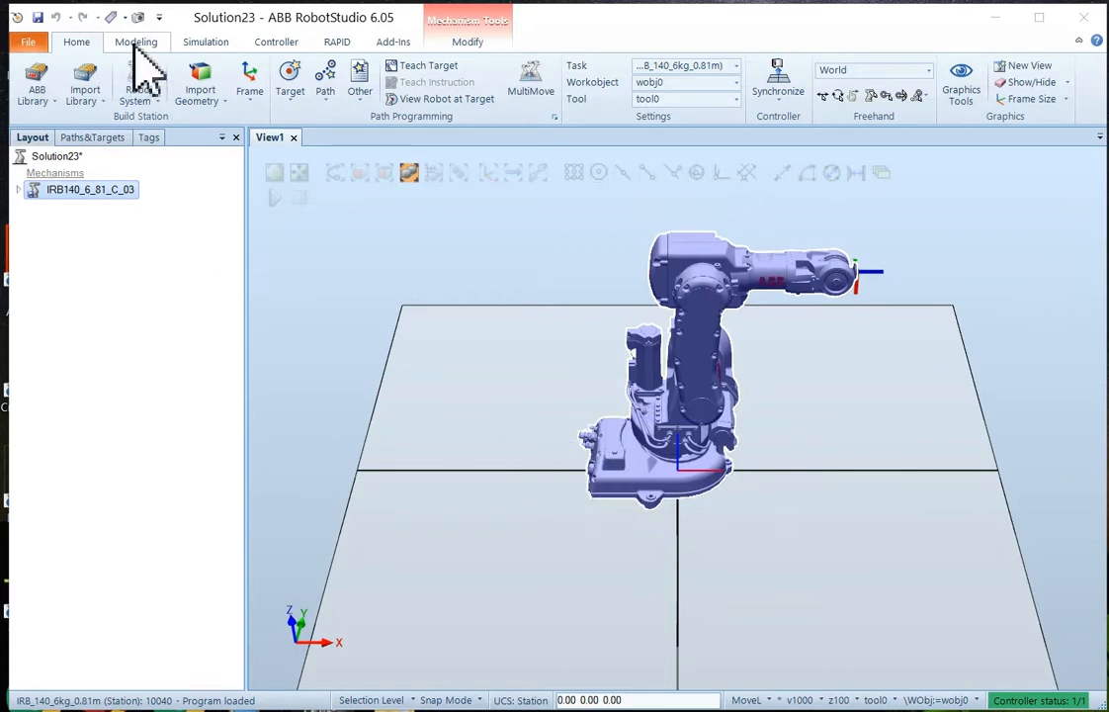
- Hide the IRB140 robot and create a solid box at the world origin with length, width and height of 400 mm
{"action": "right_click", "coordinate": [68, 193]}
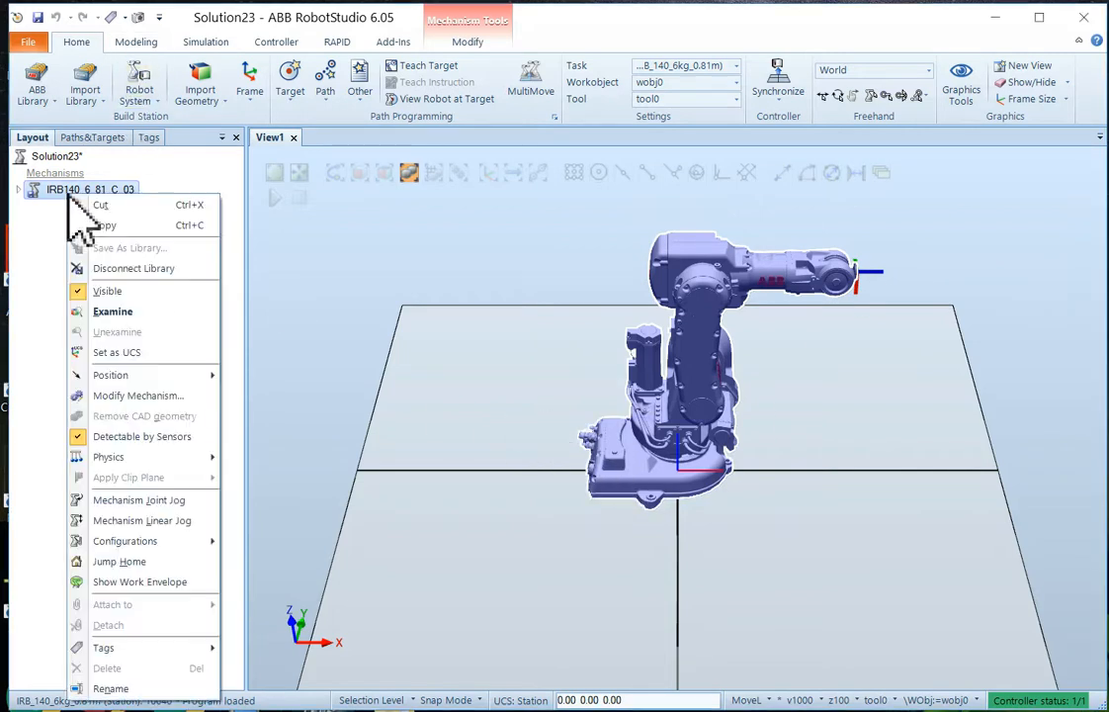
{"action": "left_click", "coordinate": [96, 289]}
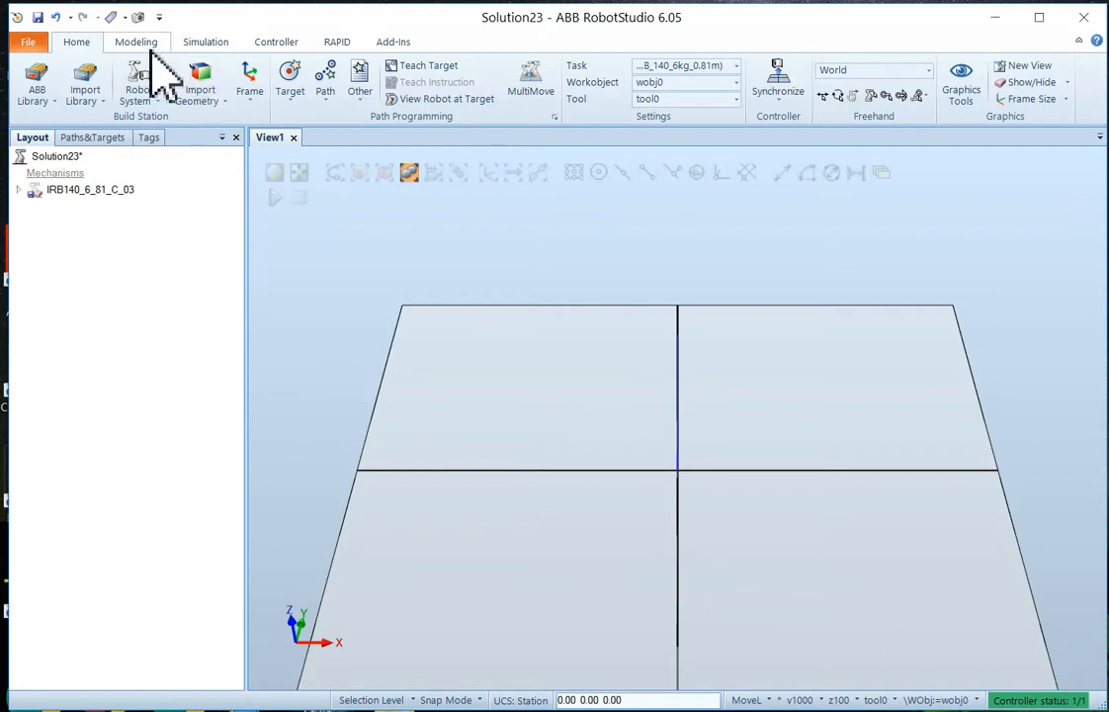
{"action": "left_click", "coordinate": [148, 43]}
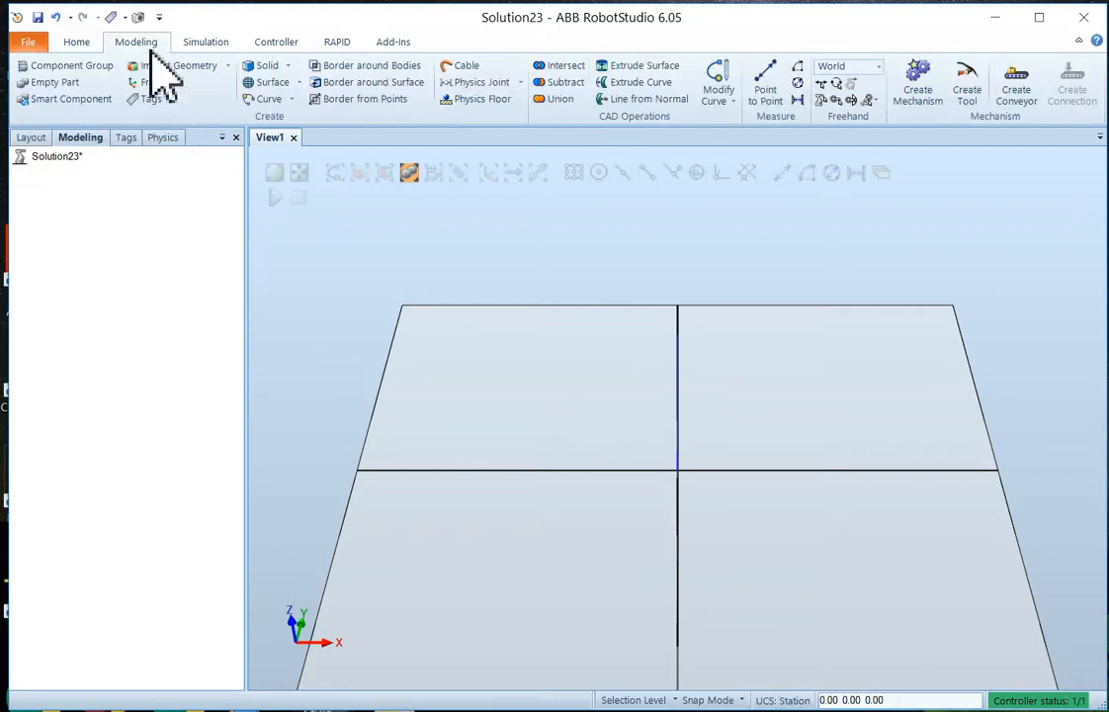
{"action": "left_click", "coordinate": [287, 72]}
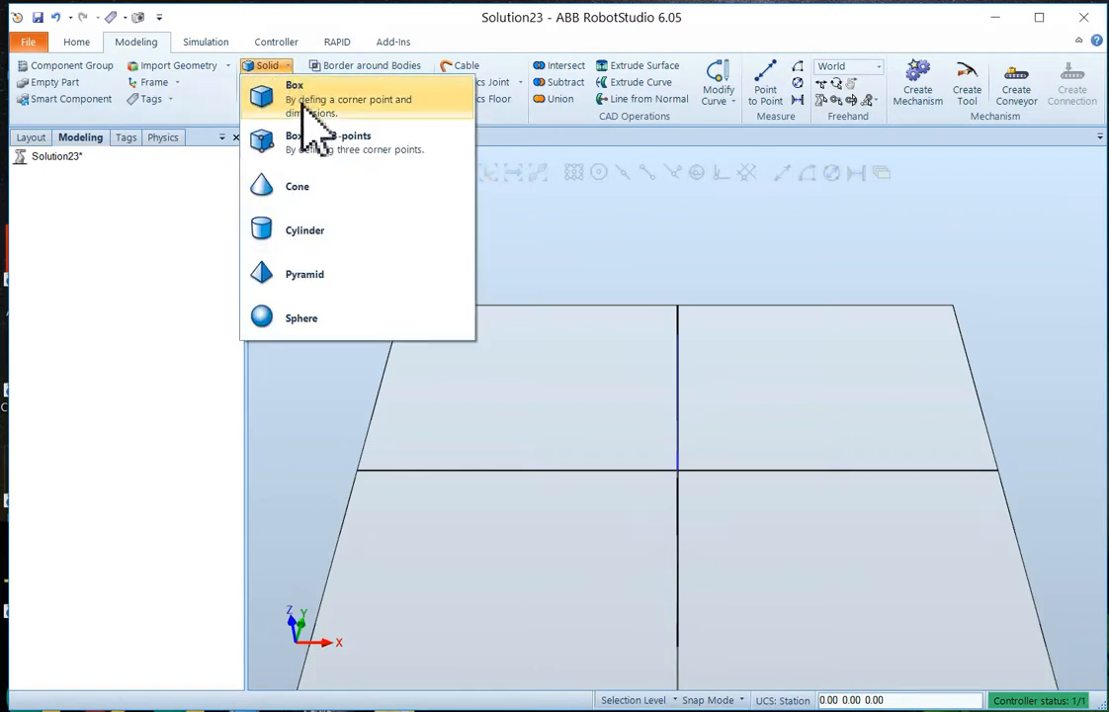
{"action": "left_click", "coordinate": [304, 97]}
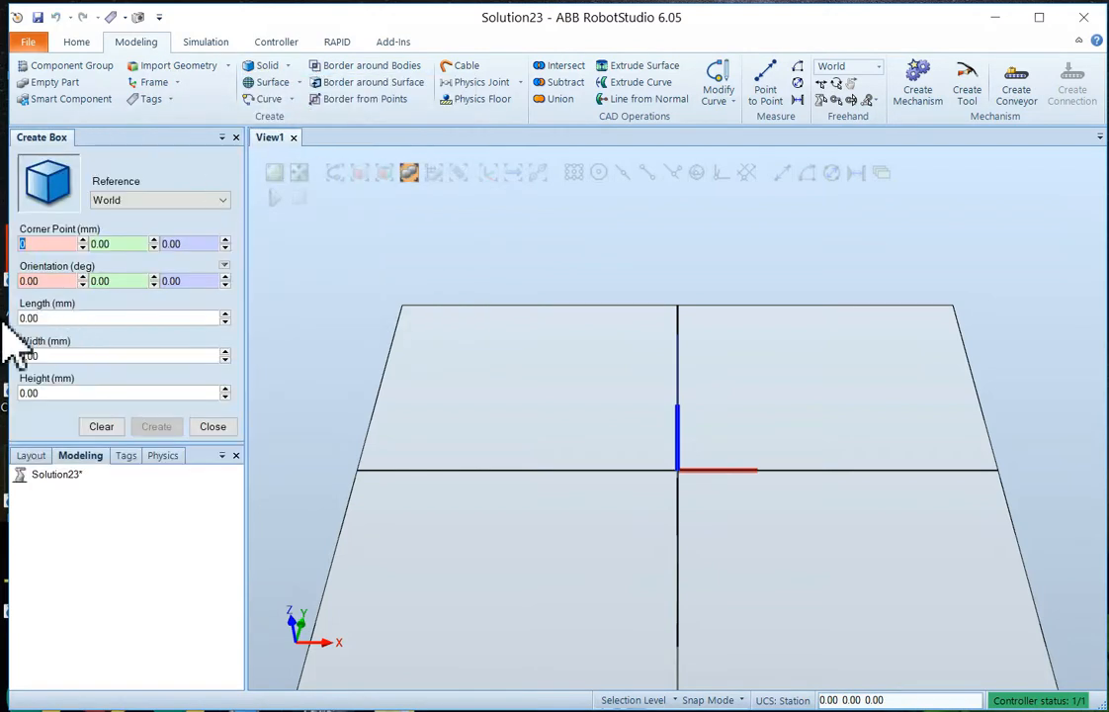
{"action": "left_click", "coordinate": [67, 317]}
{"action": "type", "text": "400"}
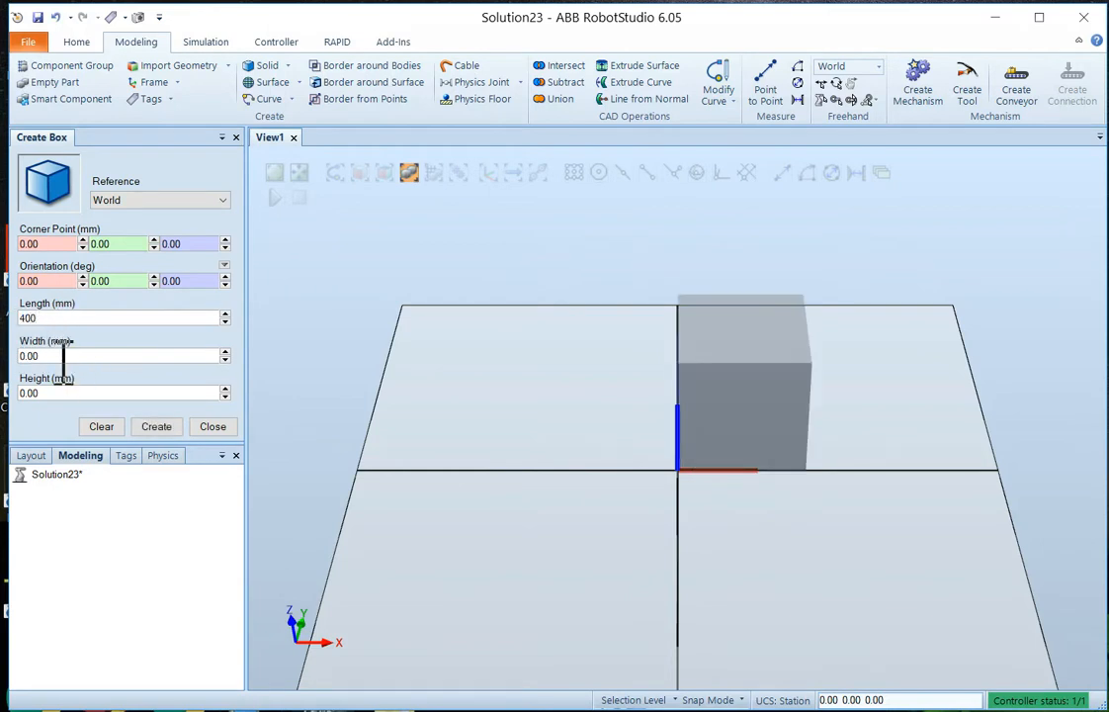
{"action": "key", "text": "Tab"}
{"action": "type", "text": "400"}
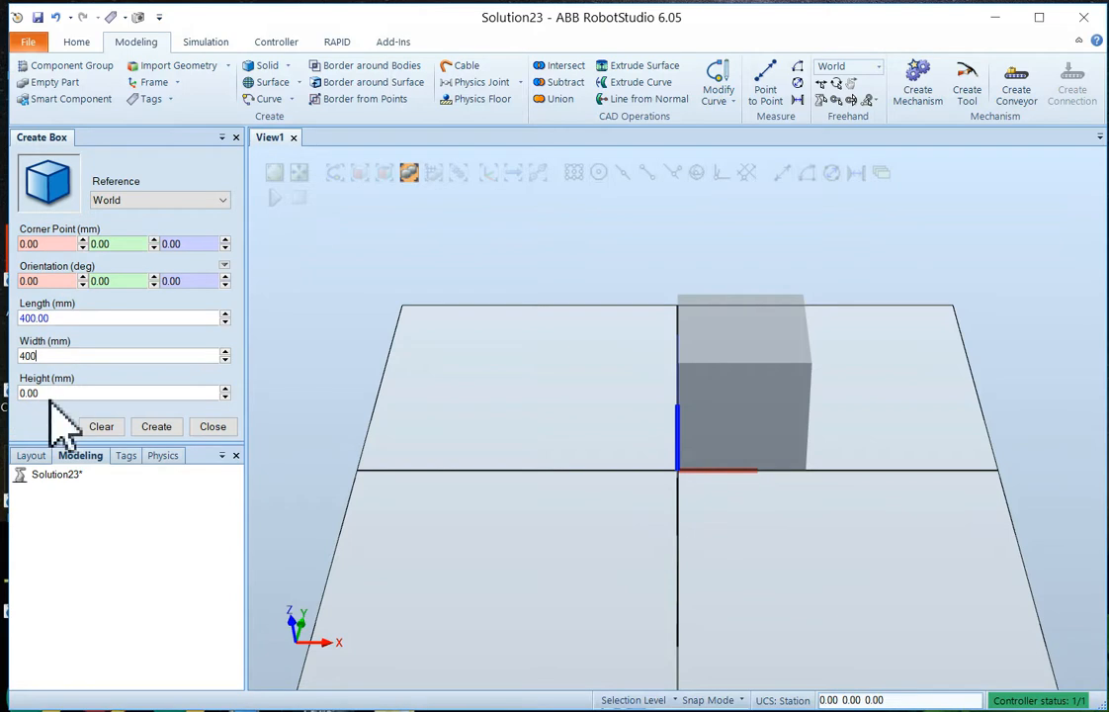
{"action": "left_click", "coordinate": [24, 393]}
{"action": "type", "text": "400"}
{"action": "left_click", "coordinate": [156, 427]}
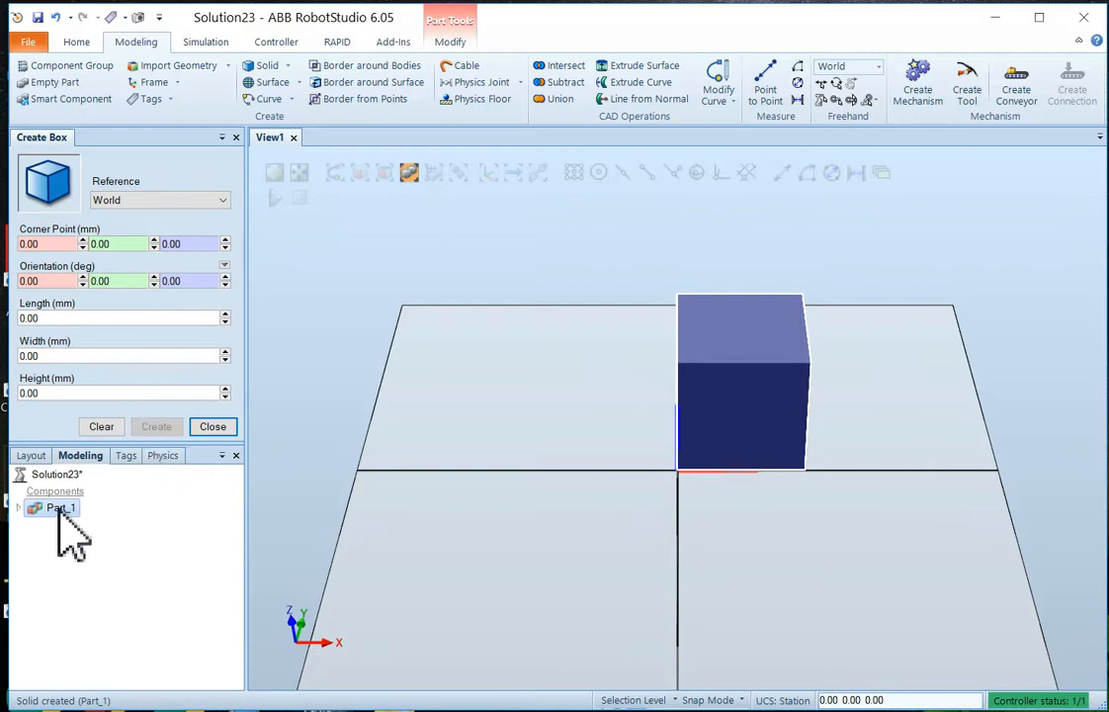
- Rename the new box part as Box
{"action": "right_click", "coordinate": [53, 506]}
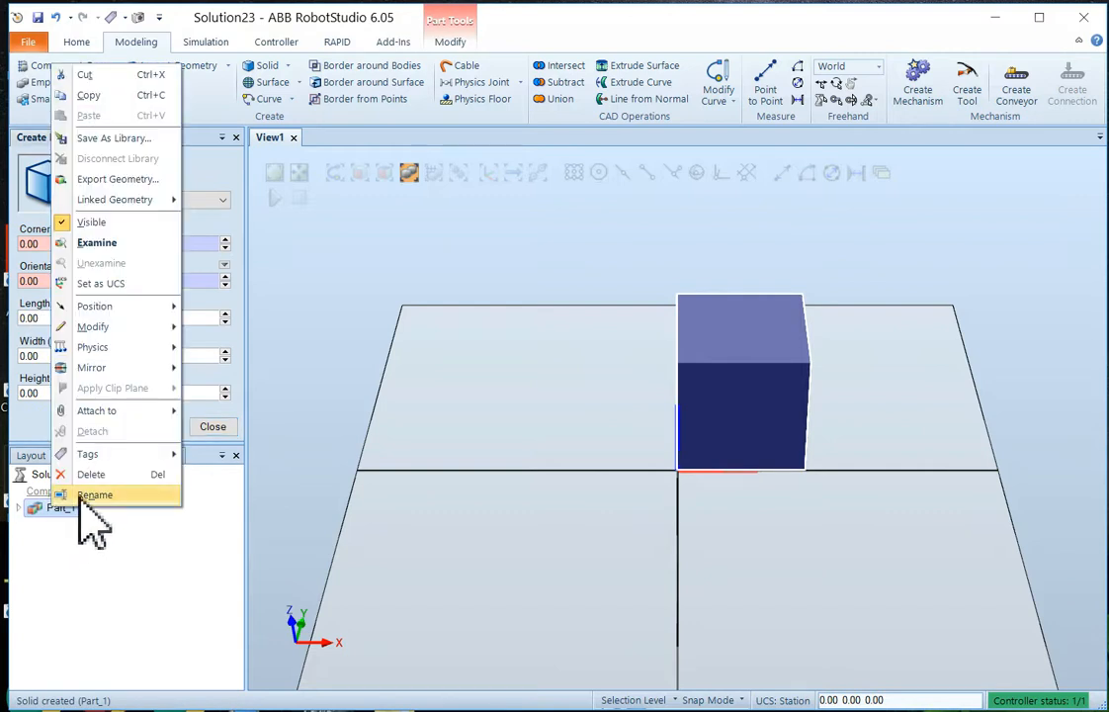
{"action": "left_click", "coordinate": [94, 494]}
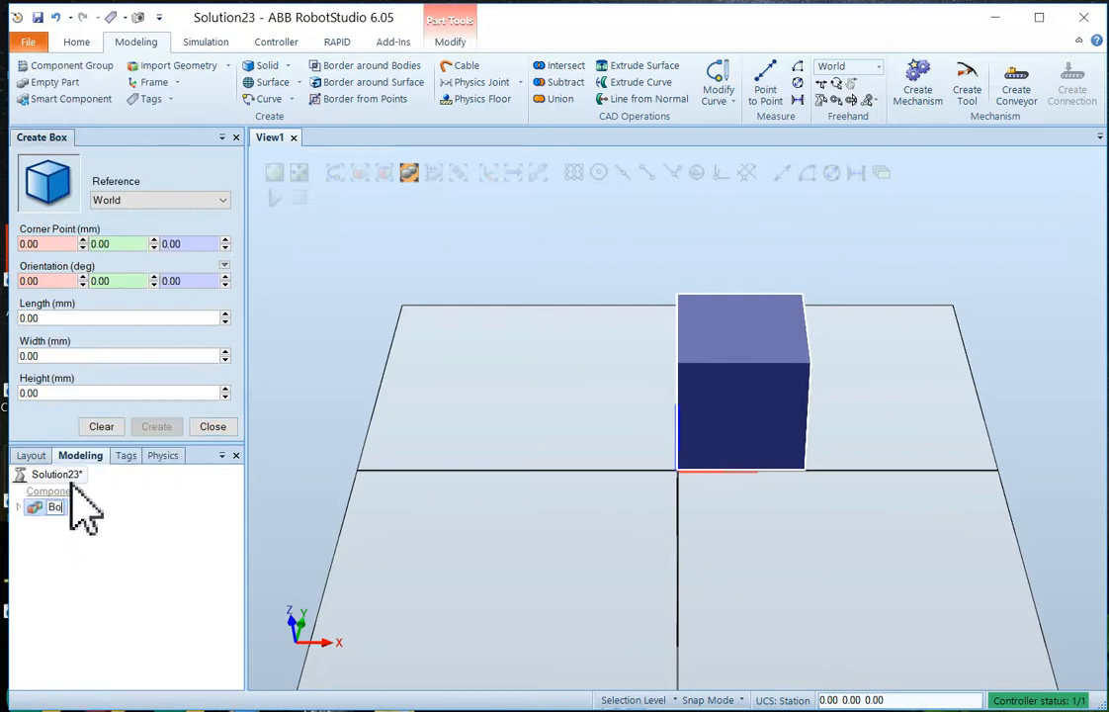
{"action": "left_click", "coordinate": [114, 548]}
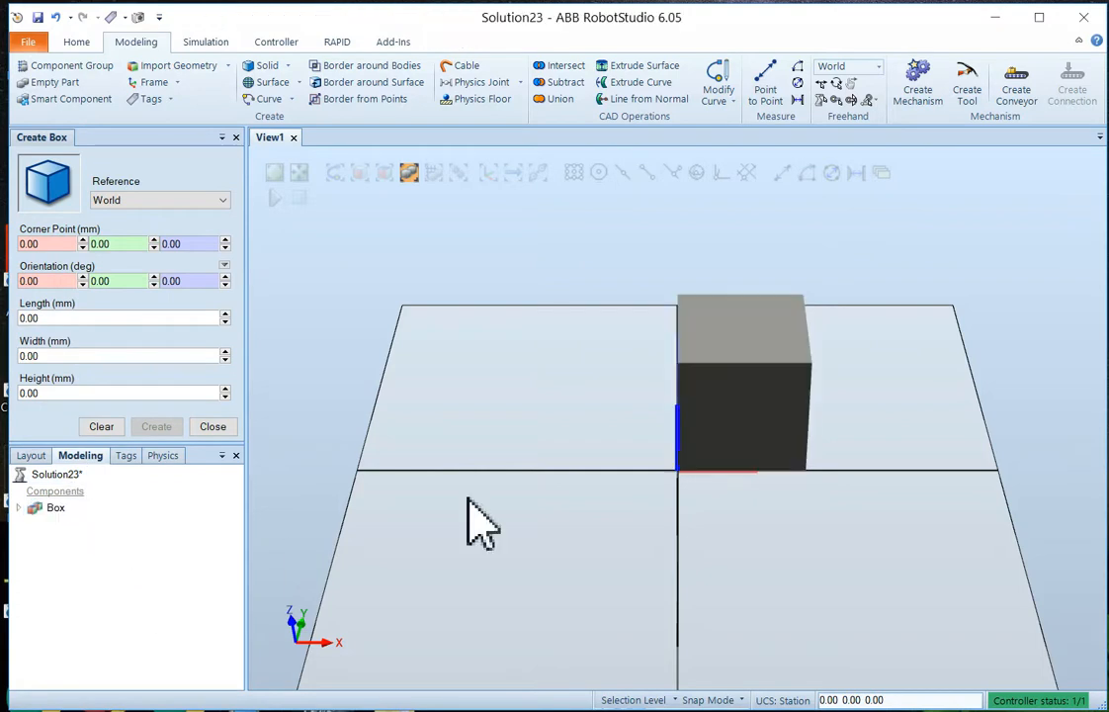
- Move the box freehand along the negative X axis to the far side of the floor and close the box creation form
{"action": "left_click", "coordinate": [737, 416]}
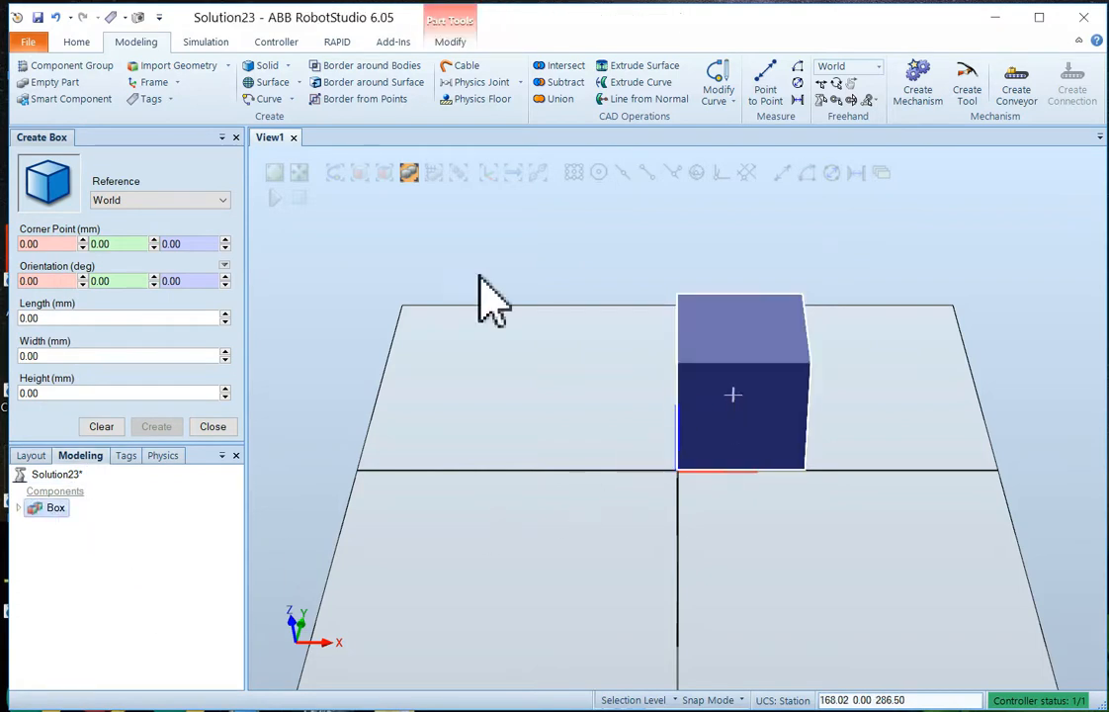
{"action": "left_click", "coordinate": [87, 43]}
{"action": "left_click", "coordinate": [822, 95]}
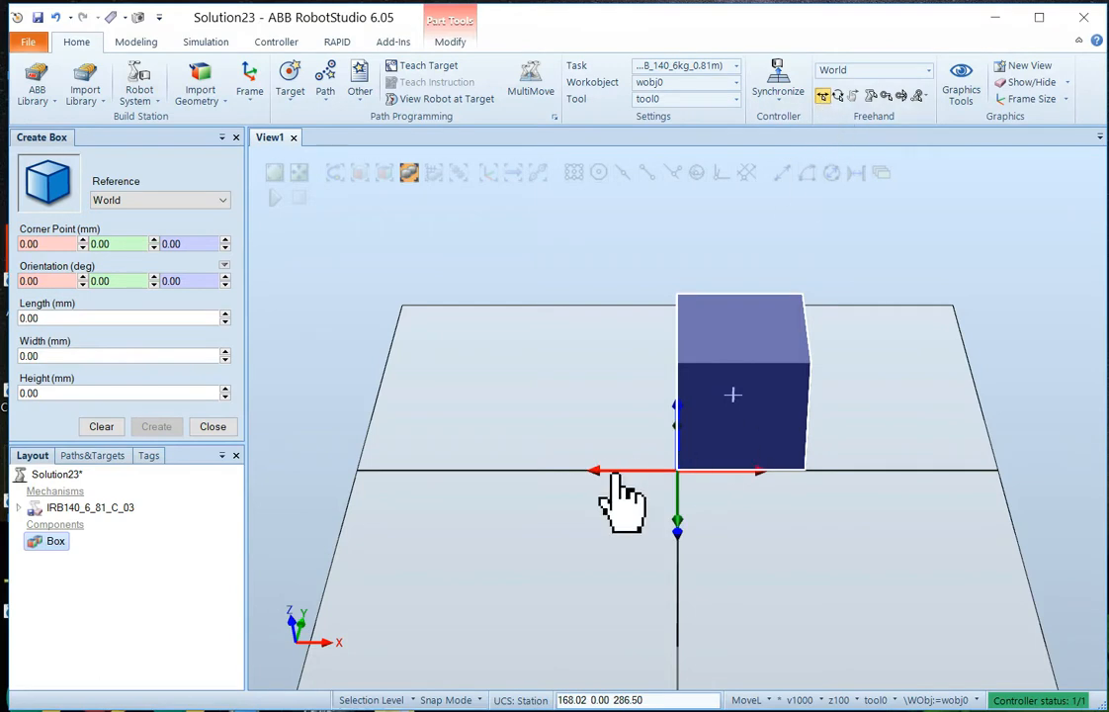
{"action": "left_click_drag", "start_coordinate": [613, 472], "coordinate": [366, 465]}
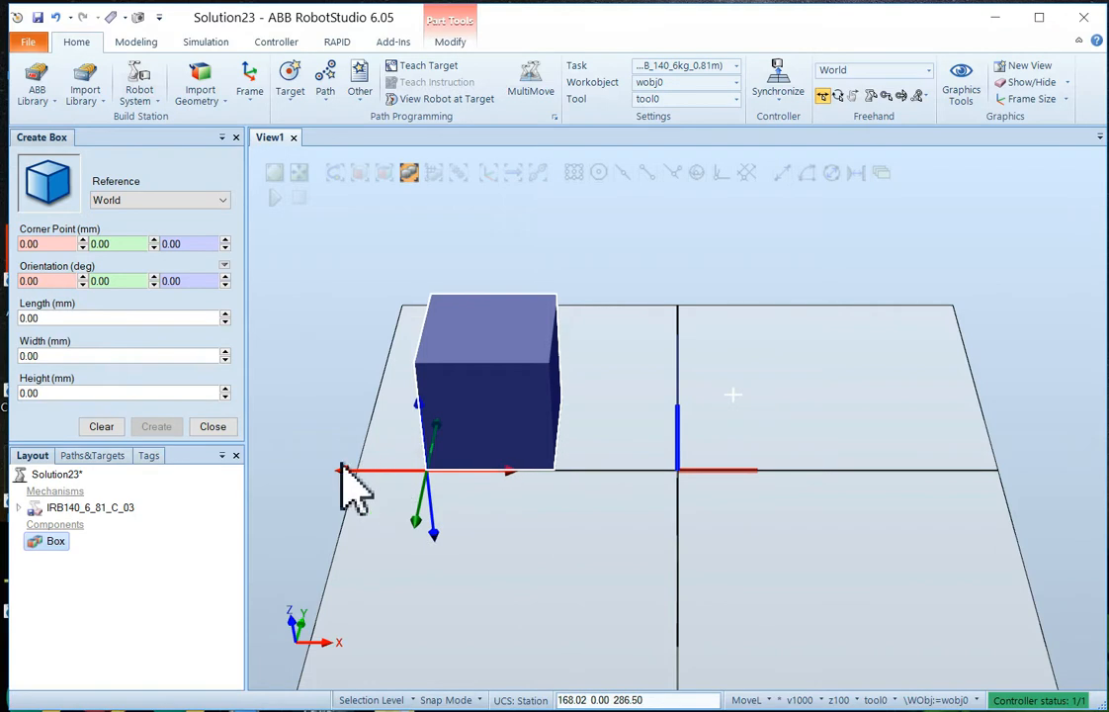
{"action": "left_click", "coordinate": [487, 561]}
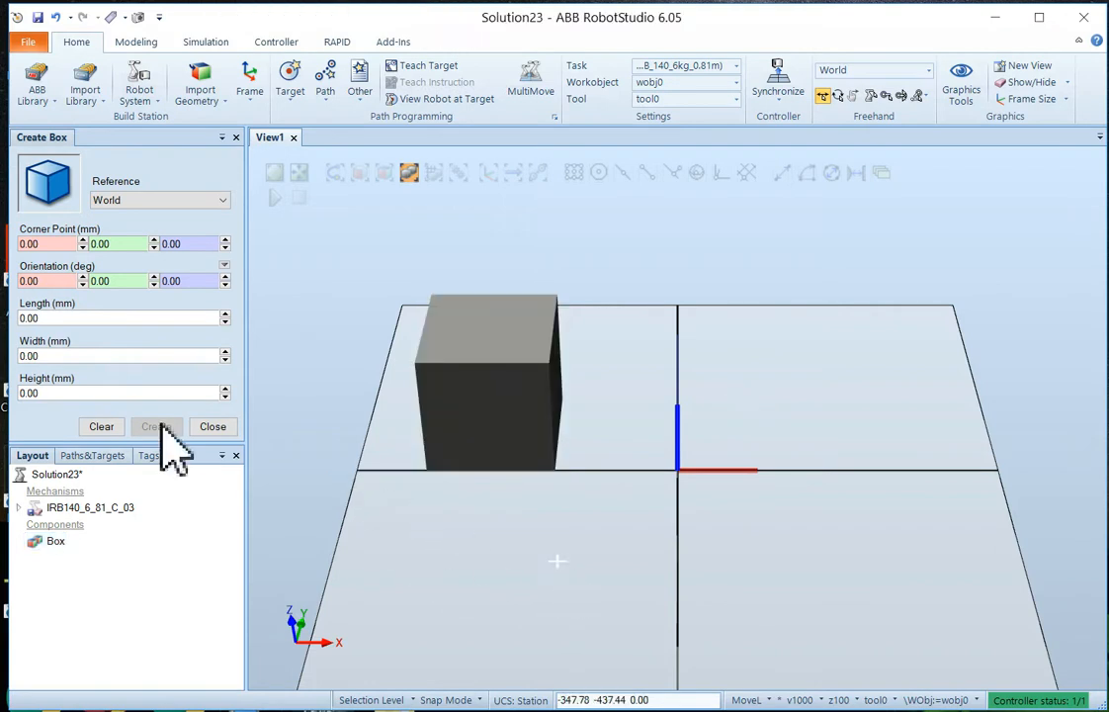
{"action": "left_click", "coordinate": [213, 426]}
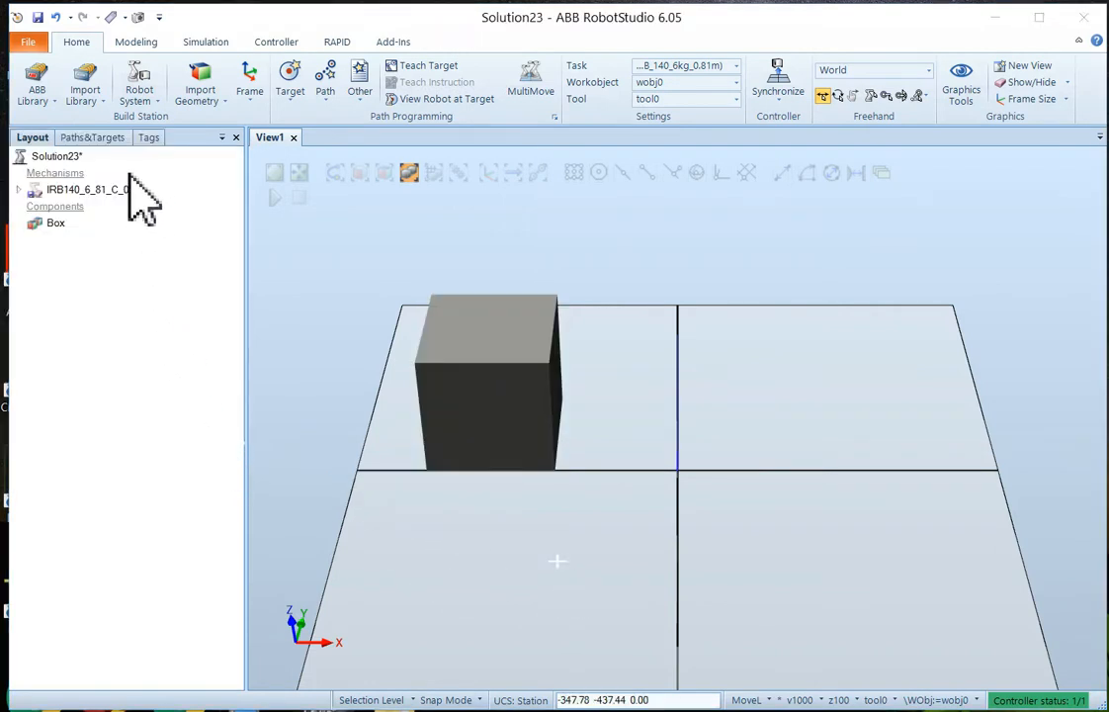
- Create a solid cone at the world origin with a radius of 200 mm and a height of 400 mm
{"action": "left_click", "coordinate": [138, 43]}
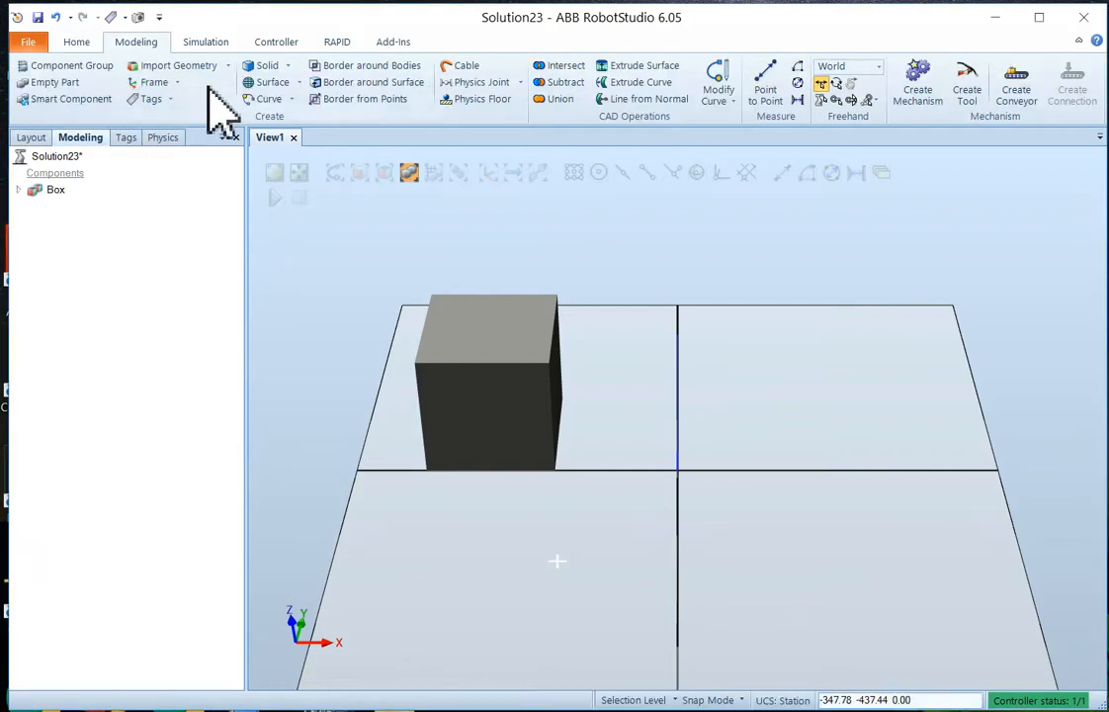
{"action": "left_click", "coordinate": [269, 66]}
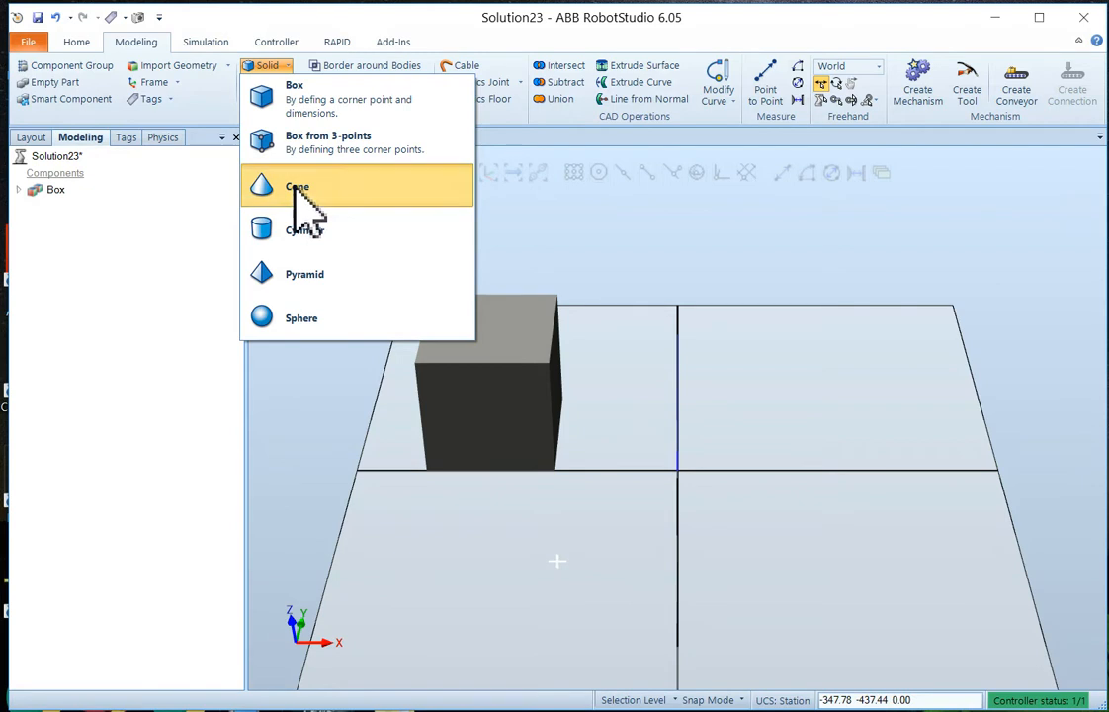
{"action": "left_click", "coordinate": [295, 188]}
{"action": "left_click", "coordinate": [20, 317]}
{"action": "type", "text": "200"}
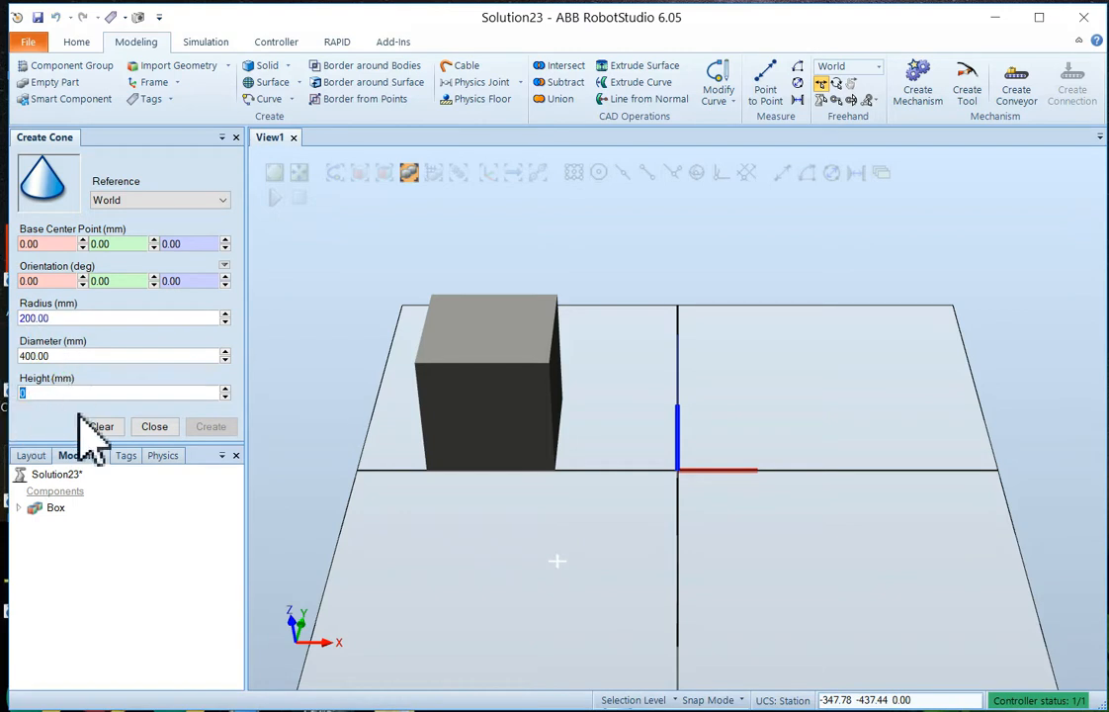
{"action": "type", "text": "400"}
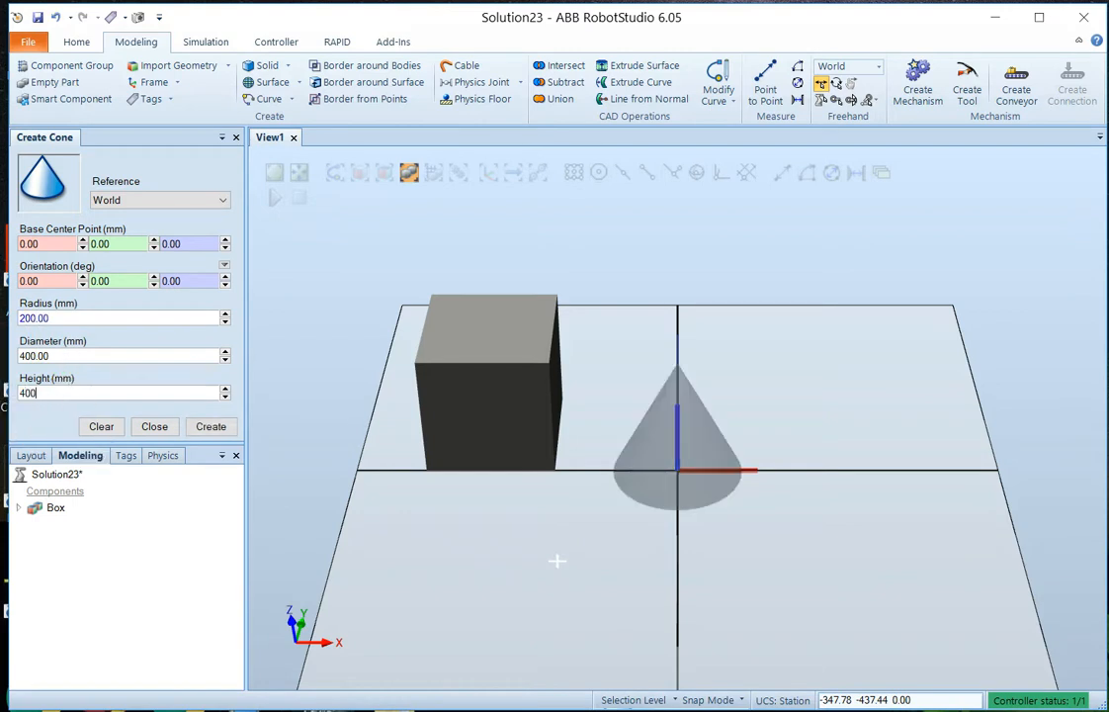
{"action": "left_click", "coordinate": [212, 429]}
{"action": "left_click", "coordinate": [506, 567]}
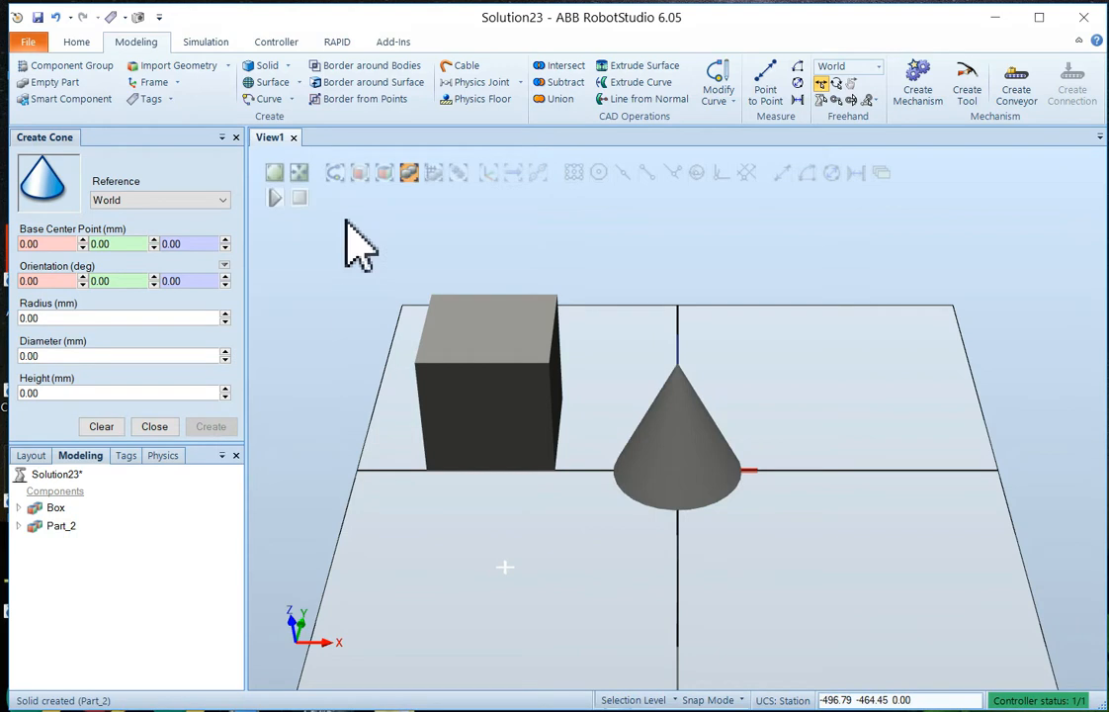
- Close the cone creation form, copy the box and paste it twice into the Solution23 station
{"action": "left_click", "coordinate": [461, 328]}
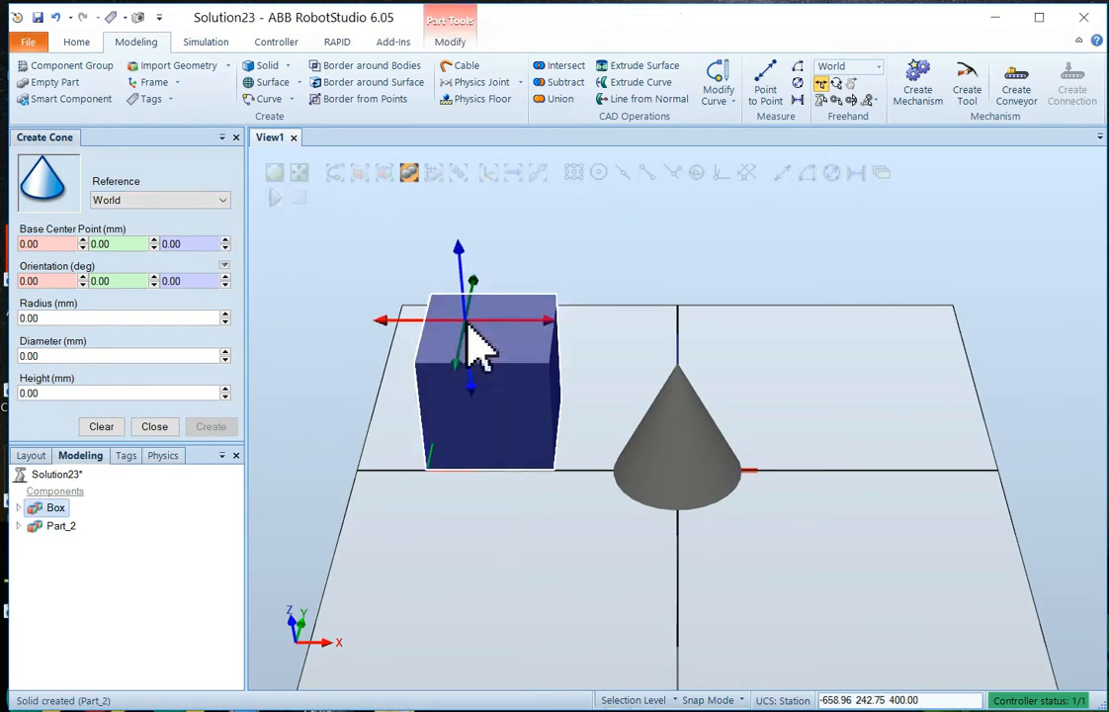
{"action": "left_click", "coordinate": [158, 426]}
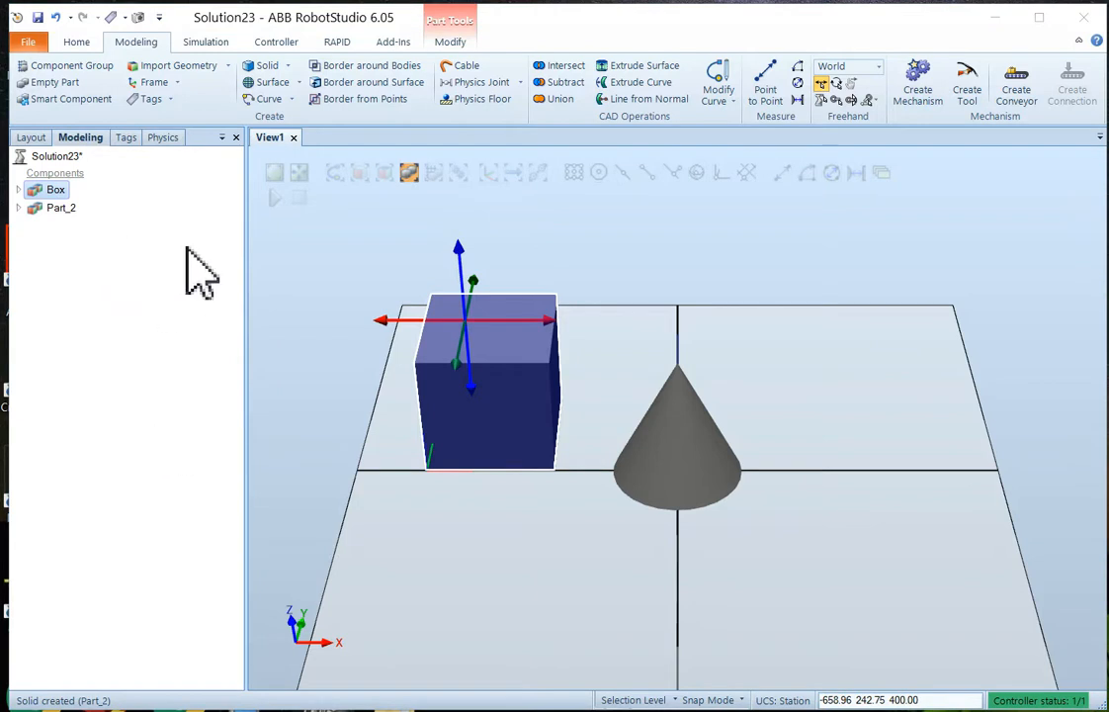
{"action": "right_click", "coordinate": [47, 189]}
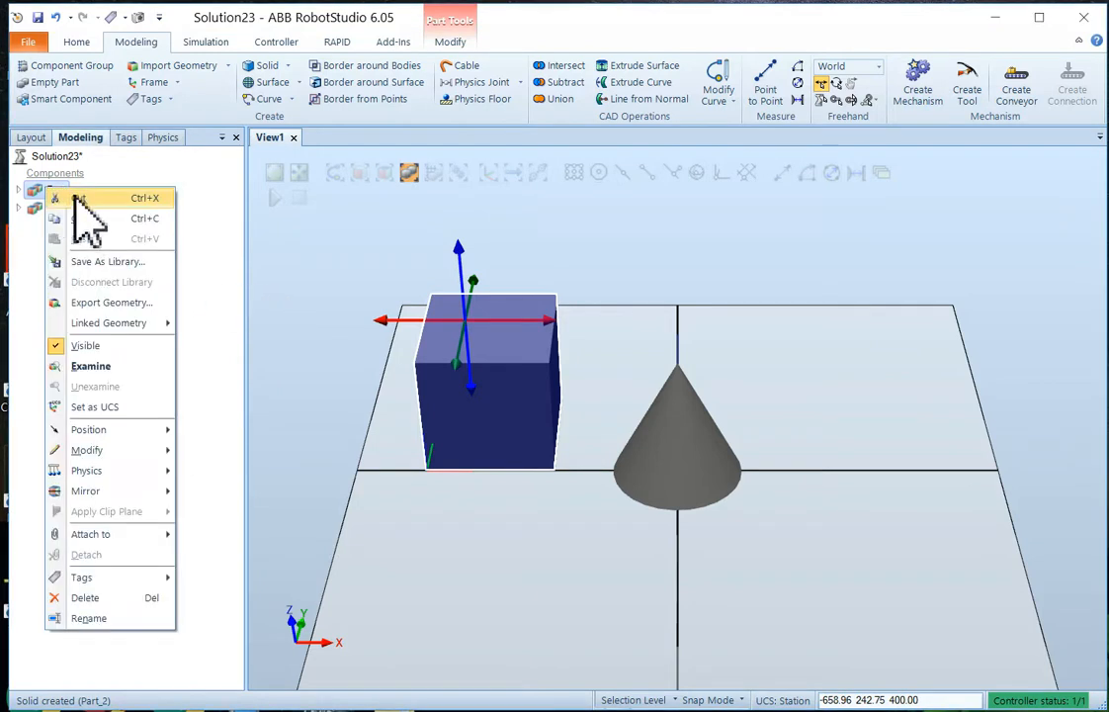
{"action": "left_click", "coordinate": [81, 218]}
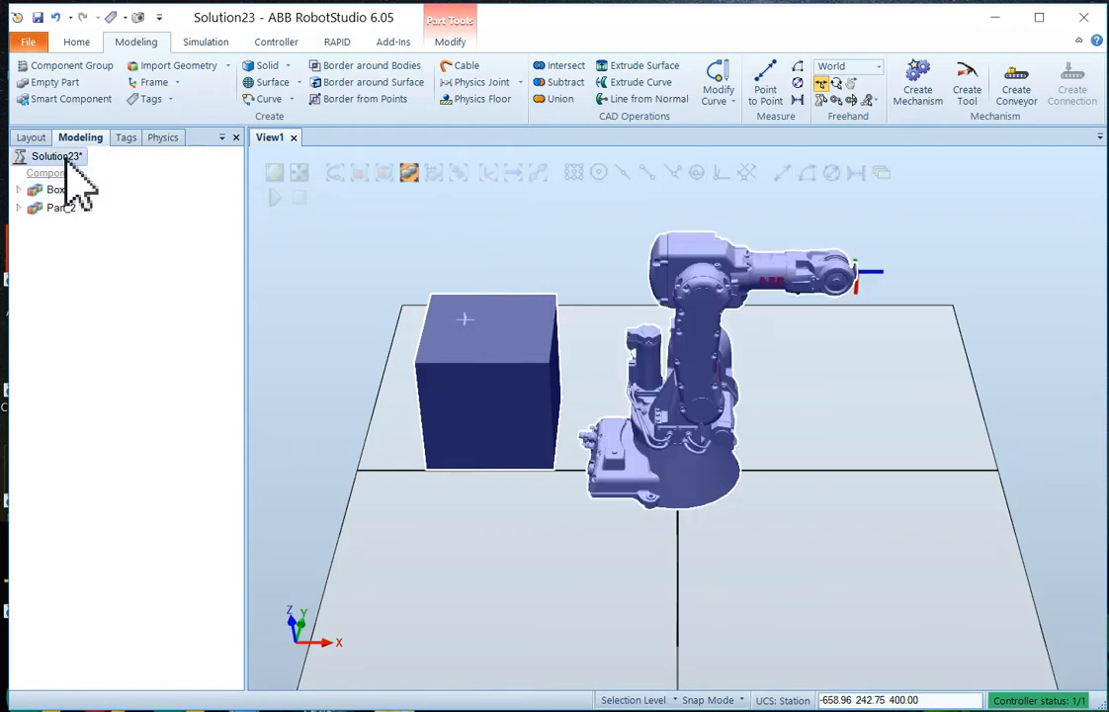
{"action": "right_click", "coordinate": [66, 158]}
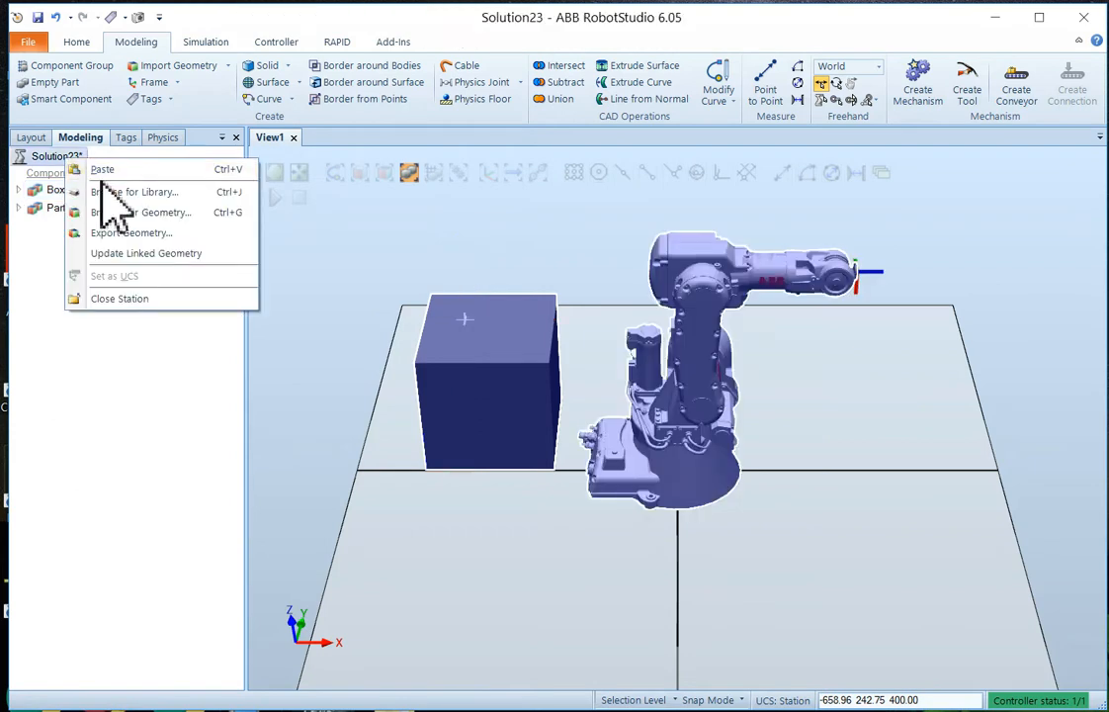
{"action": "left_click", "coordinate": [104, 169]}
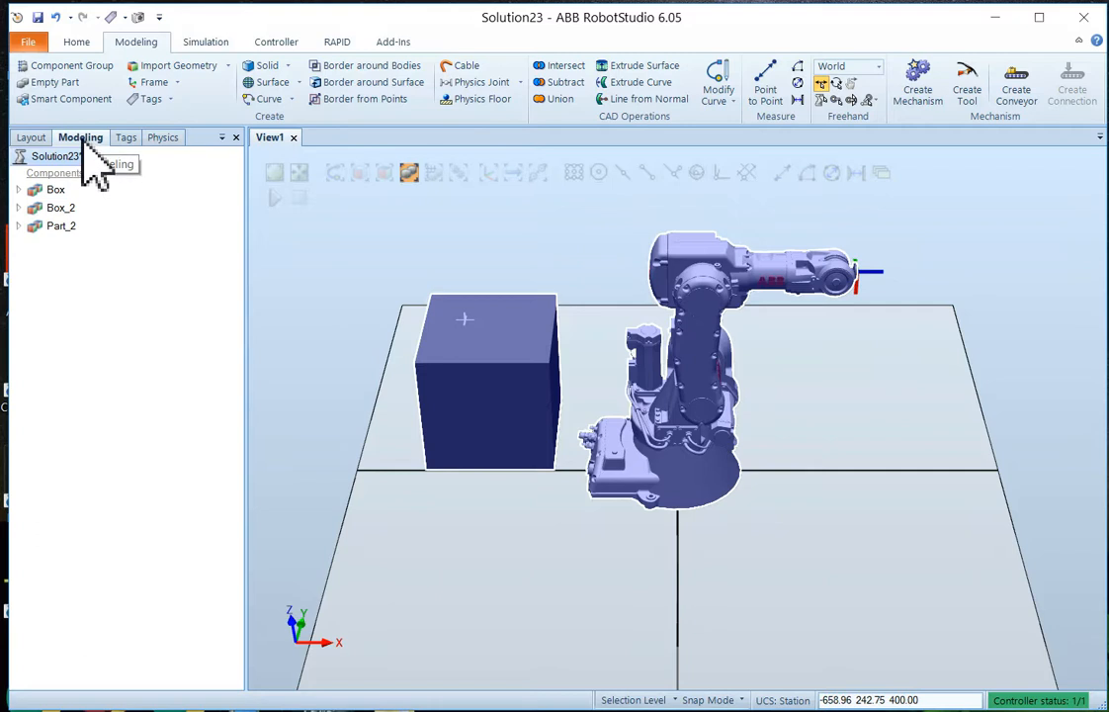
{"action": "right_click", "coordinate": [66, 157]}
{"action": "left_click", "coordinate": [99, 169]}
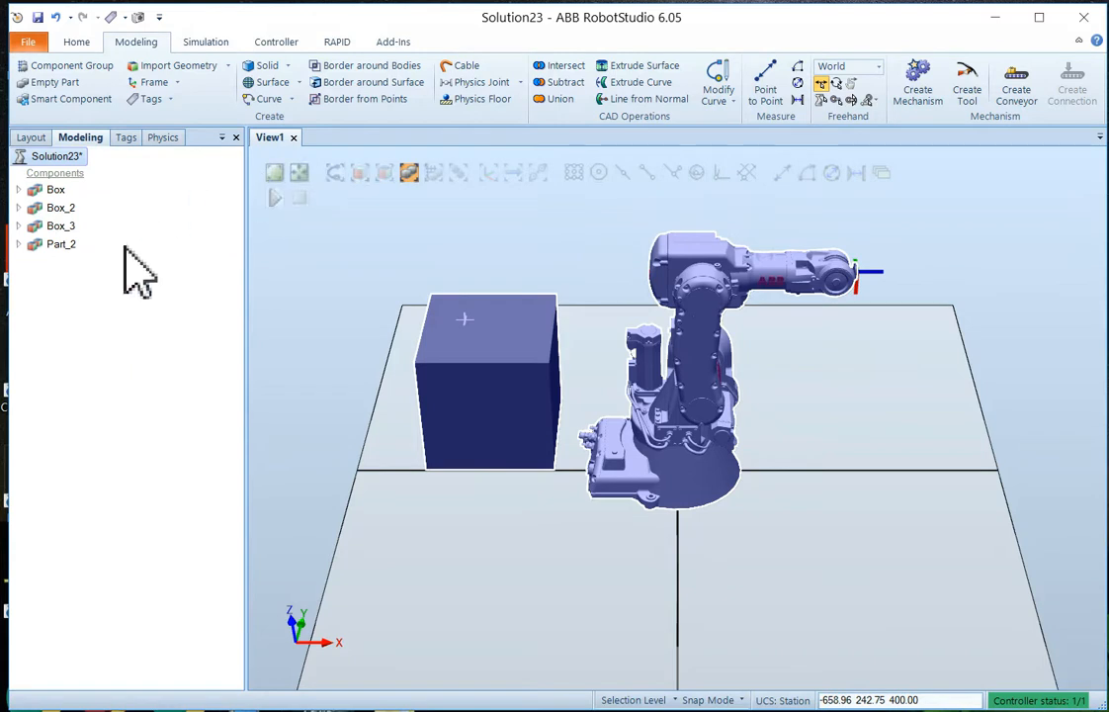
- Move Box_2 along the X axis to about x = 472 mm and Box_3 along the negative Y axis, in front of the original box
{"action": "left_click", "coordinate": [69, 210]}
{"action": "left_click_drag", "start_coordinate": [514, 476], "coordinate": [907, 487]}
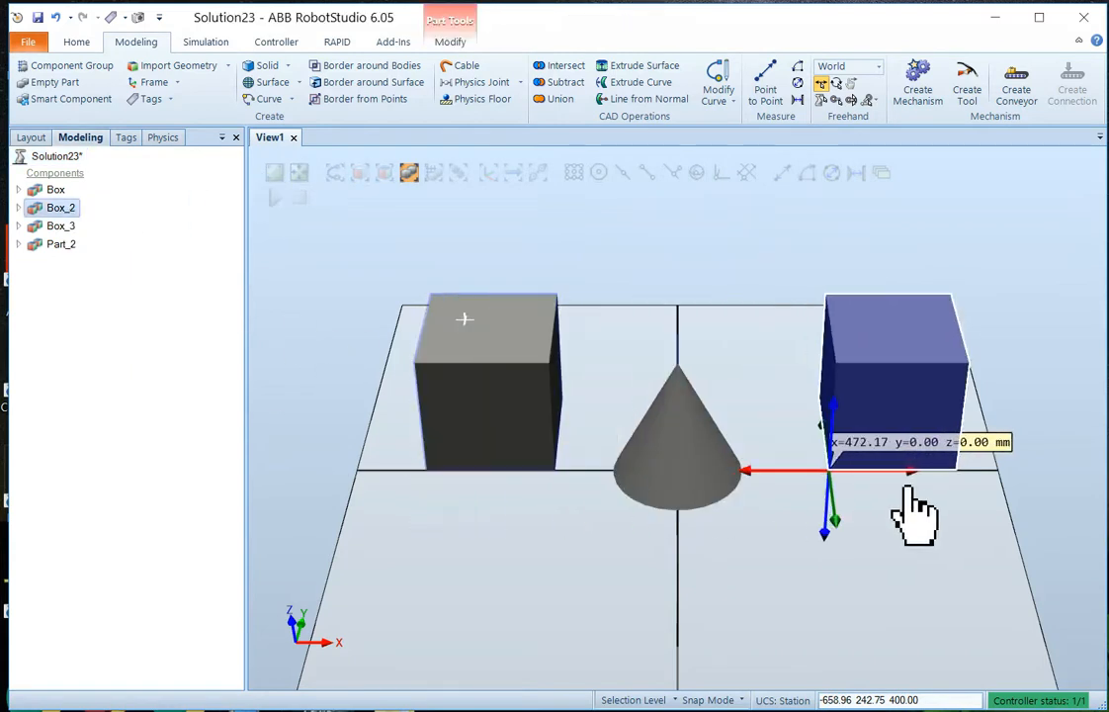
{"action": "left_click", "coordinate": [61, 226]}
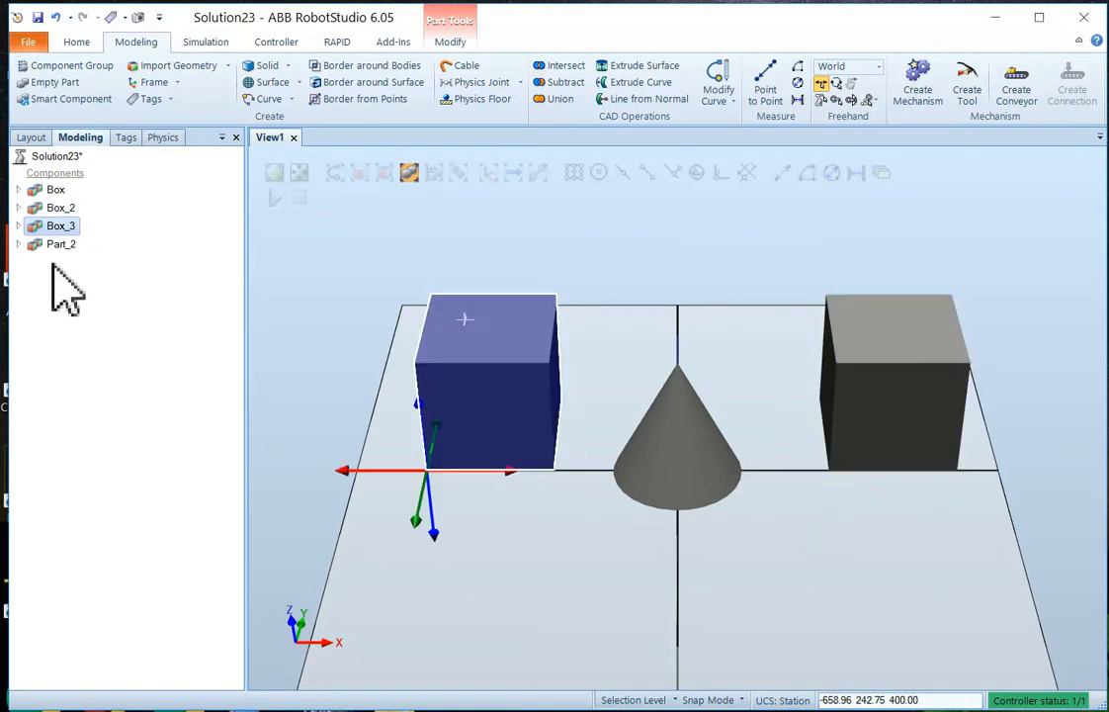
{"action": "left_click_drag", "start_coordinate": [425, 522], "coordinate": [381, 710]}
{"action": "left_click", "coordinate": [615, 636]}
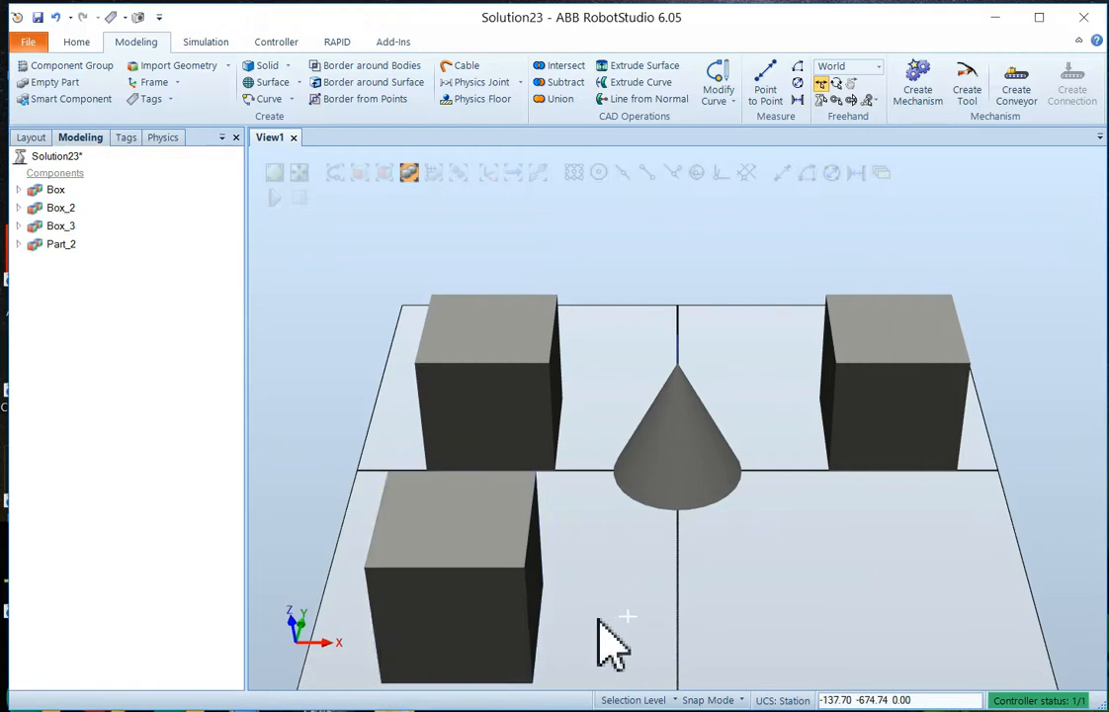
- Rename the cone part as Cone
{"action": "left_click_drag", "start_coordinate": [606, 552], "coordinate": [571, 546], "text": "ctrl+shift"}
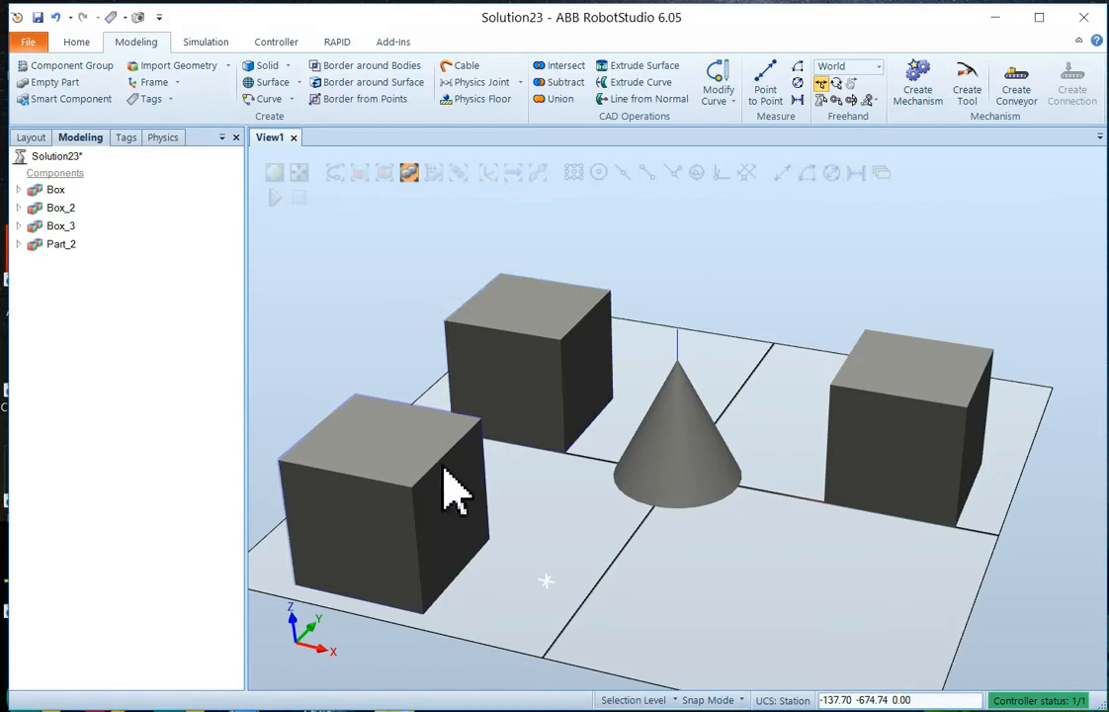
{"action": "left_click", "coordinate": [682, 461]}
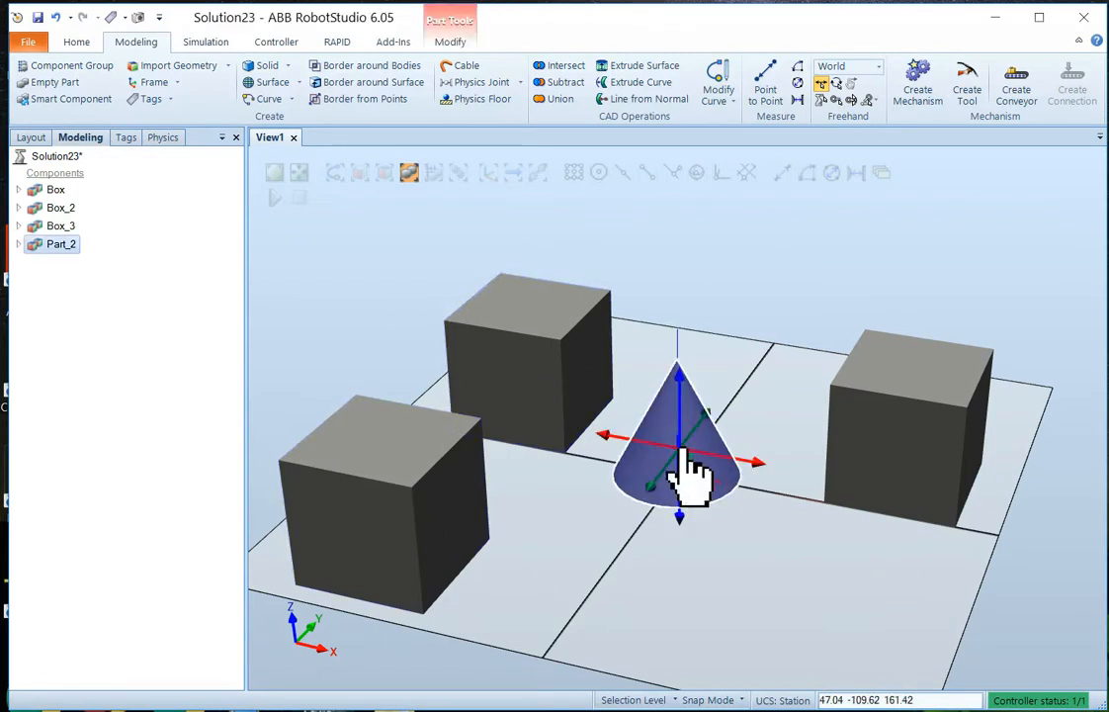
{"action": "right_click", "coordinate": [57, 246]}
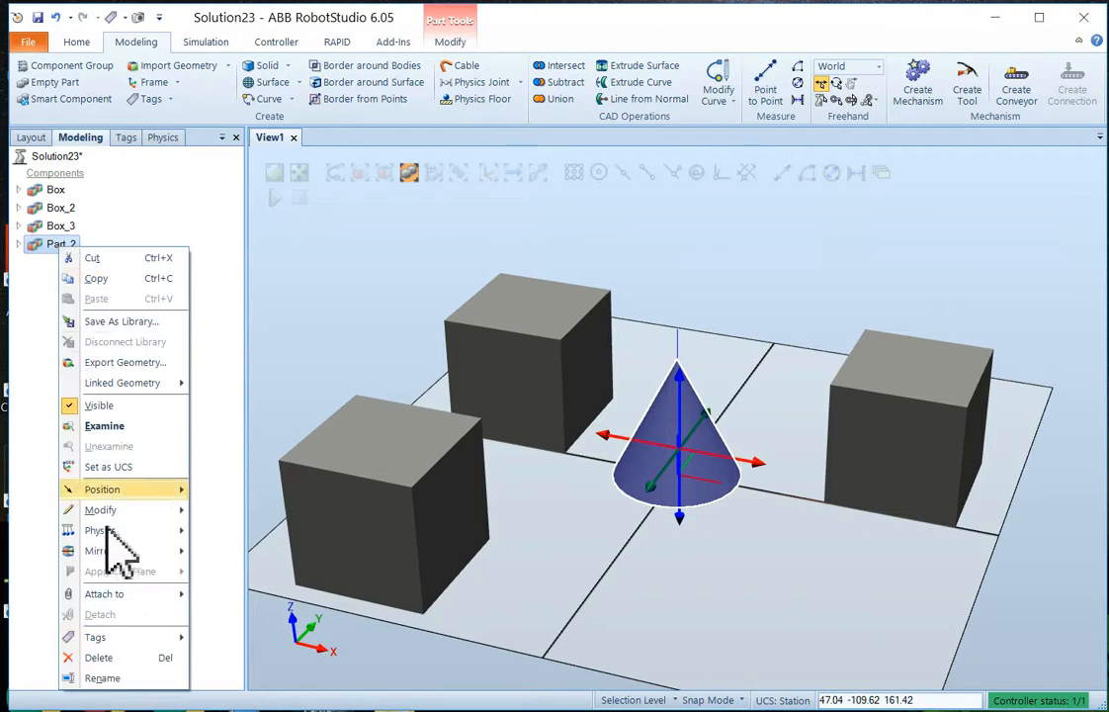
{"action": "left_click", "coordinate": [102, 678]}
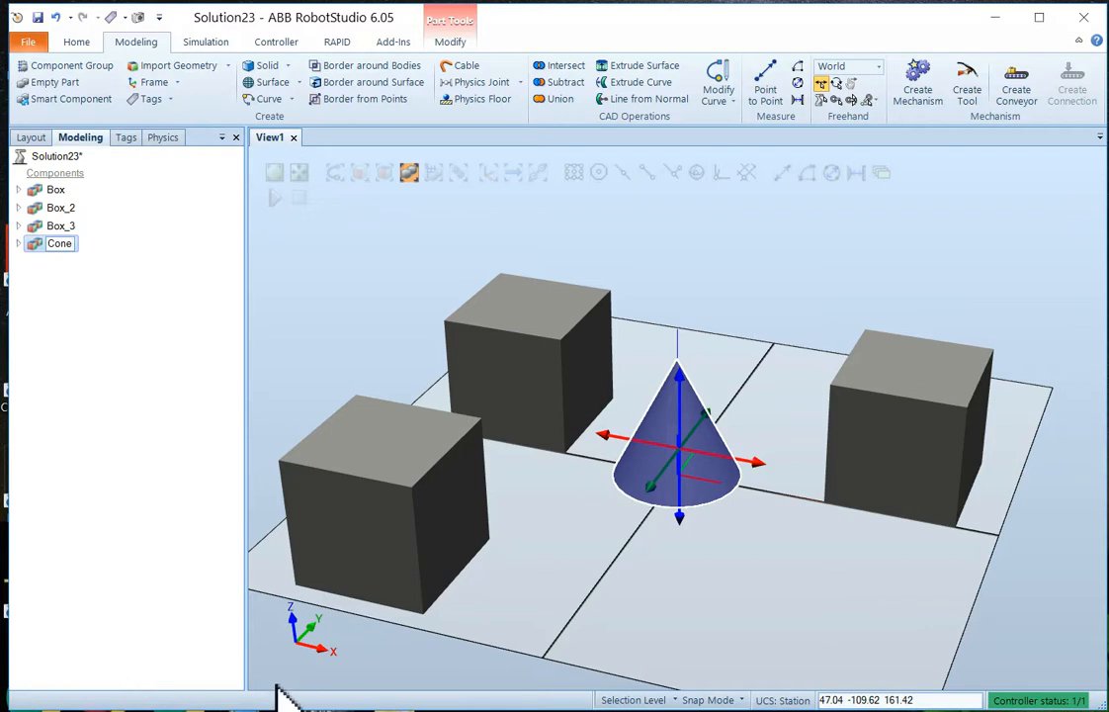
- Set the cone's physics behavior to Dynamic
{"action": "left_click", "coordinate": [673, 568]}
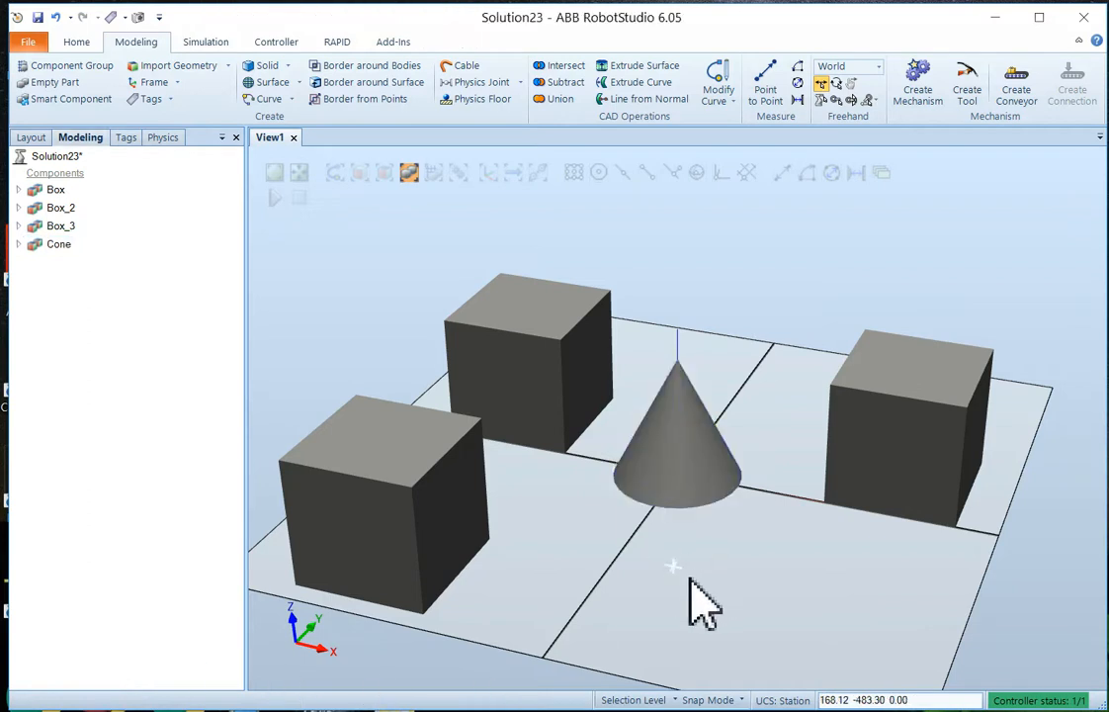
{"action": "right_click", "coordinate": [692, 455]}
{"action": "mouse_move", "coordinate": [749, 660]}
{"action": "mouse_move", "coordinate": [838, 662]}
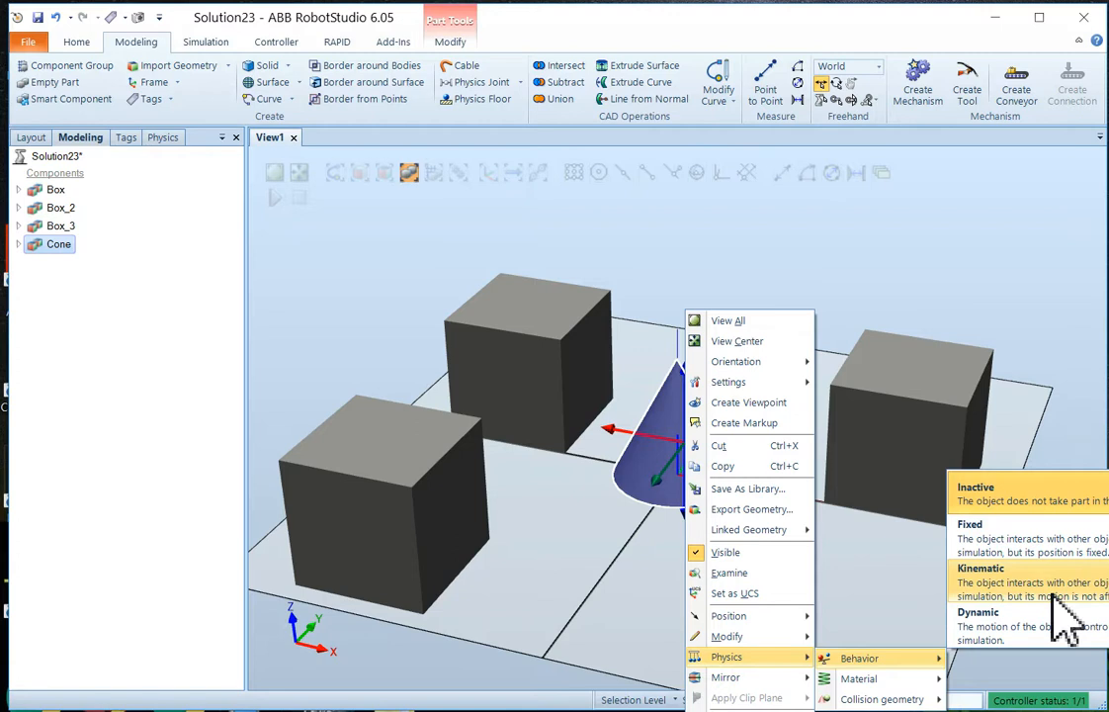
{"action": "left_click", "coordinate": [1008, 633]}
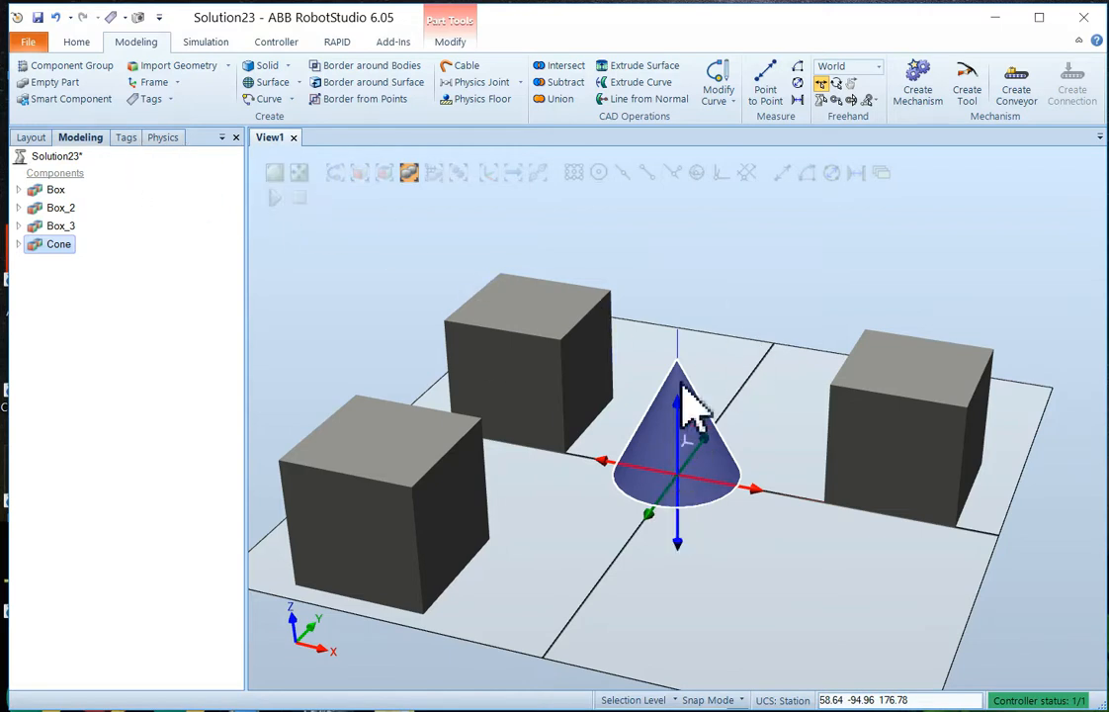
{"action": "left_click", "coordinate": [712, 287]}
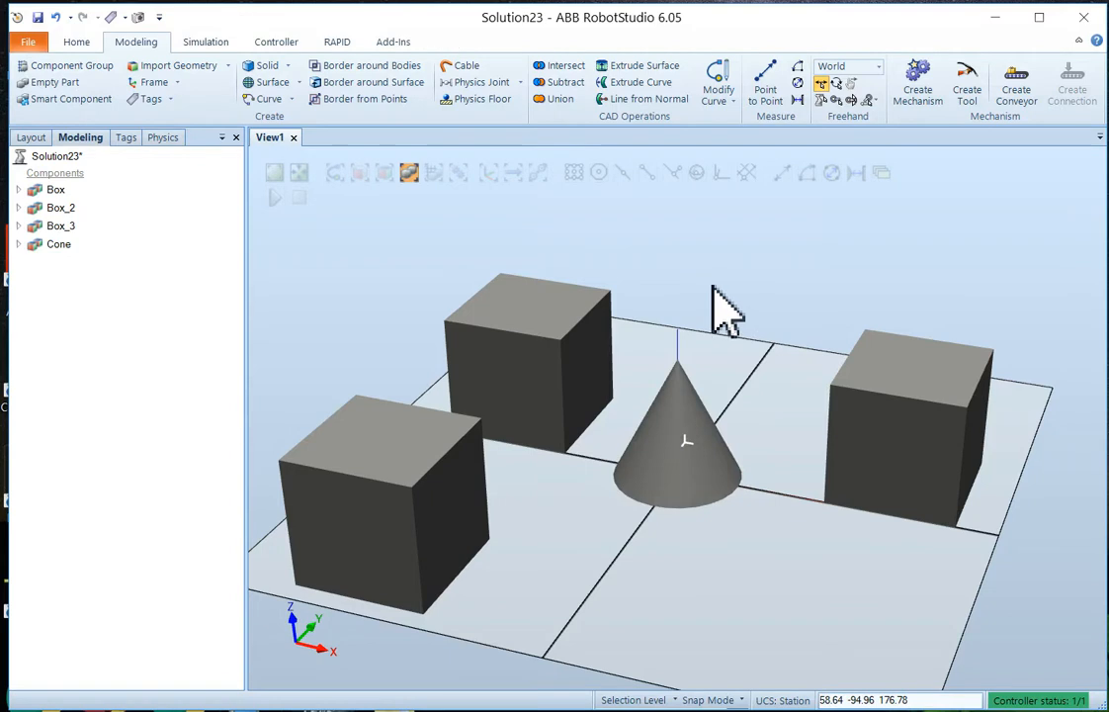
- Start the simulation and set the IRB_140_6kg_0.81m controller's run mode to Continuous in the simulation setup
{"action": "left_click", "coordinate": [276, 199]}
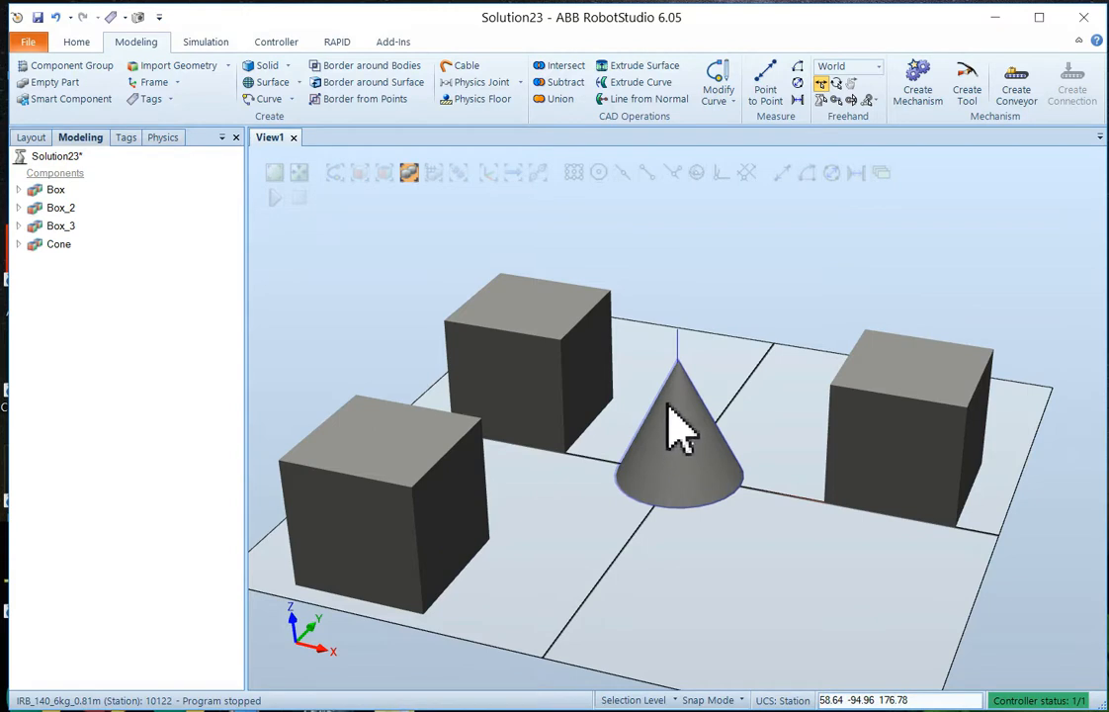
{"action": "left_click", "coordinate": [212, 41]}
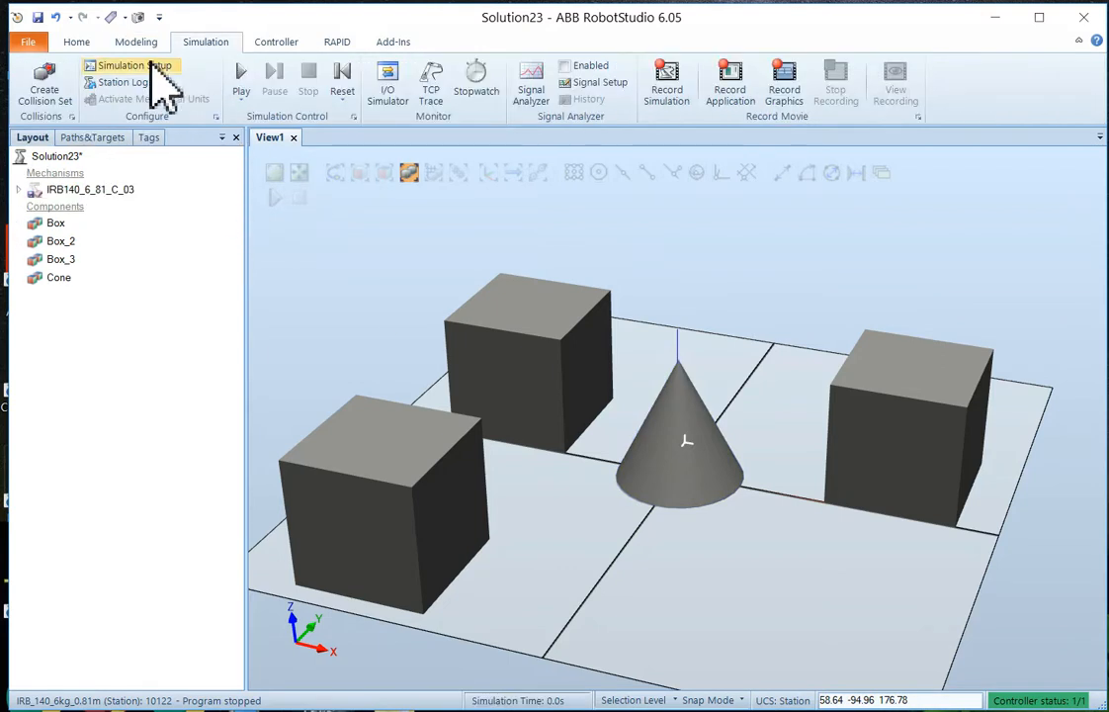
{"action": "left_click", "coordinate": [152, 67]}
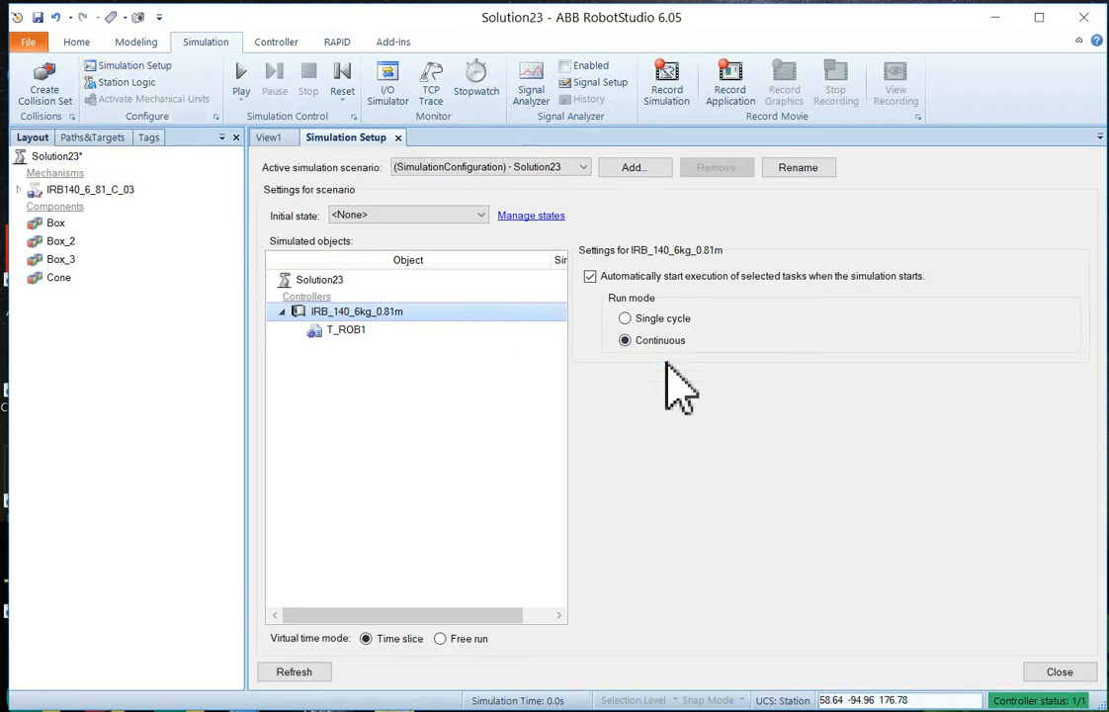
{"action": "left_click", "coordinate": [1058, 672]}
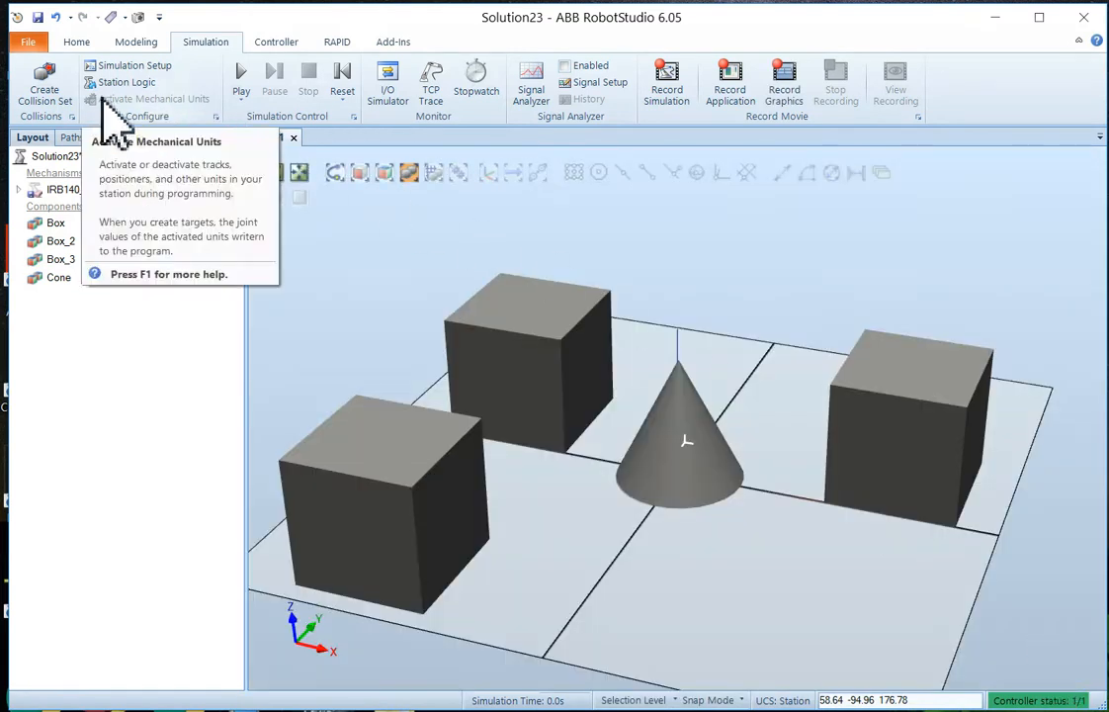
- Run the simulation from the Home ribbon and follow the dynamic cone's motion along the floor grid
{"action": "left_click", "coordinate": [79, 43]}
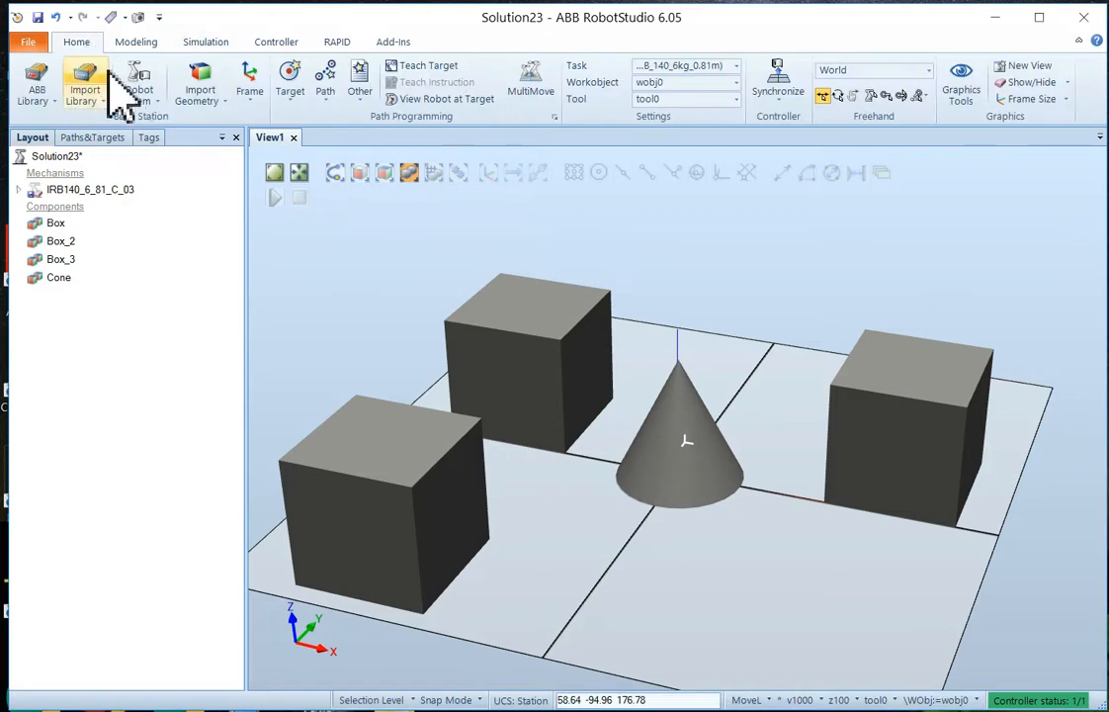
{"action": "left_click", "coordinate": [275, 198]}
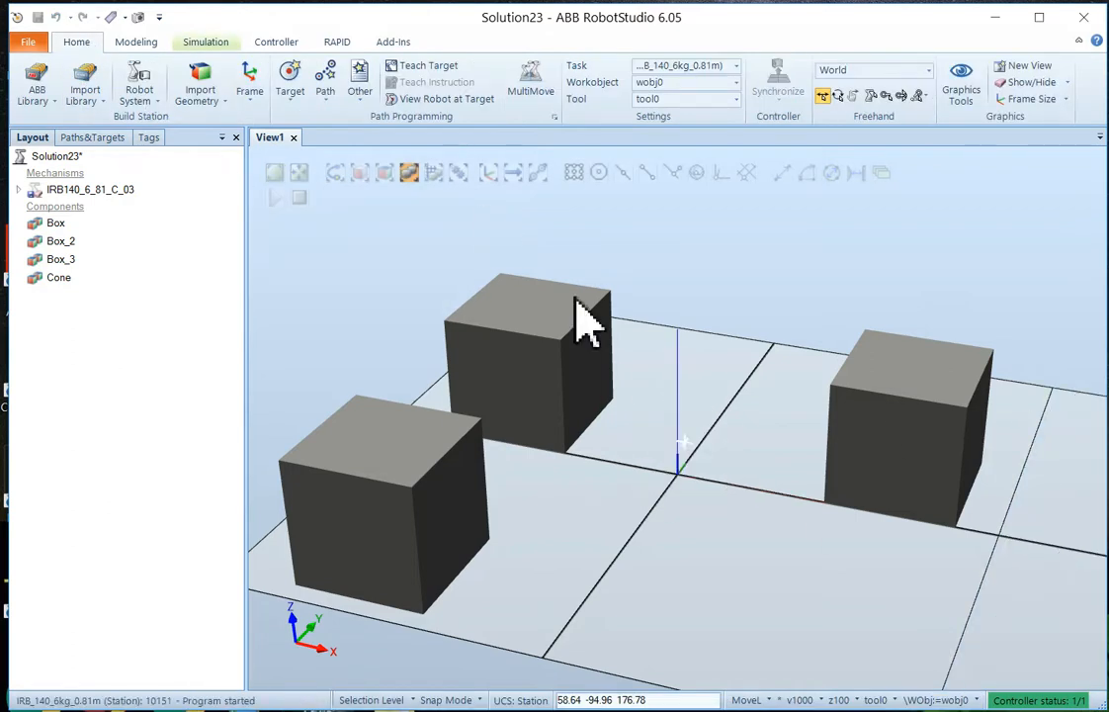
{"action": "scroll", "coordinate": [676, 446], "scroll_direction": "up", "scroll_amount": 2}
{"action": "scroll", "coordinate": [688, 487], "scroll_direction": "down", "scroll_amount": 8}
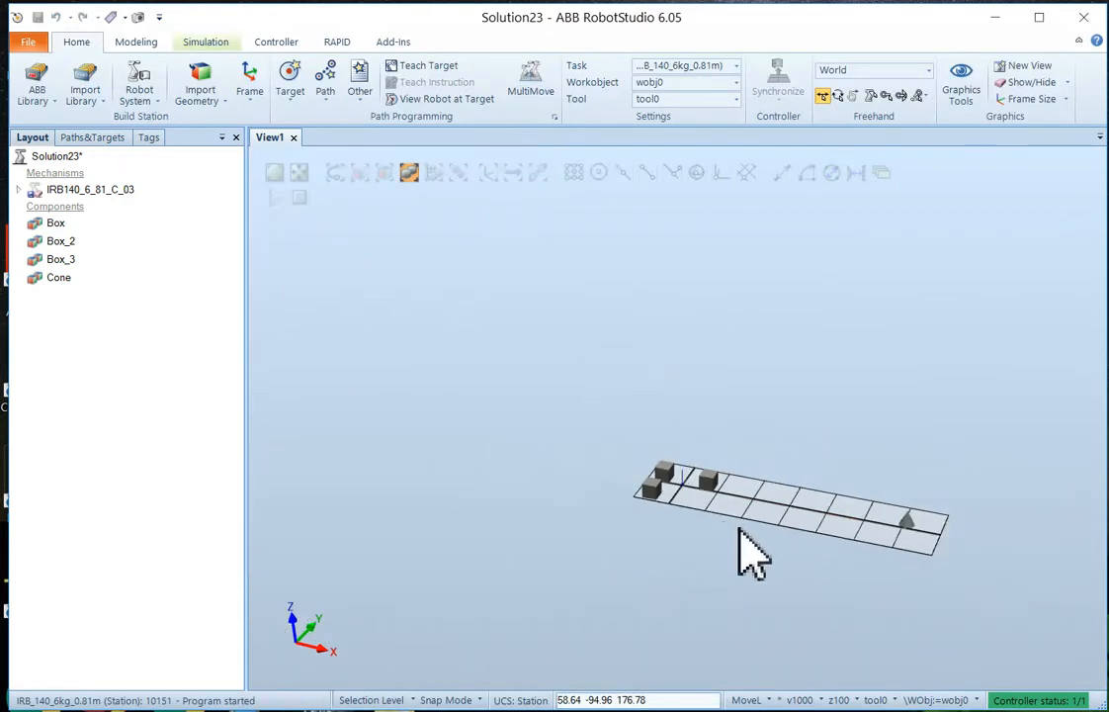
{"action": "scroll", "coordinate": [915, 543], "scroll_direction": "up", "scroll_amount": 4}
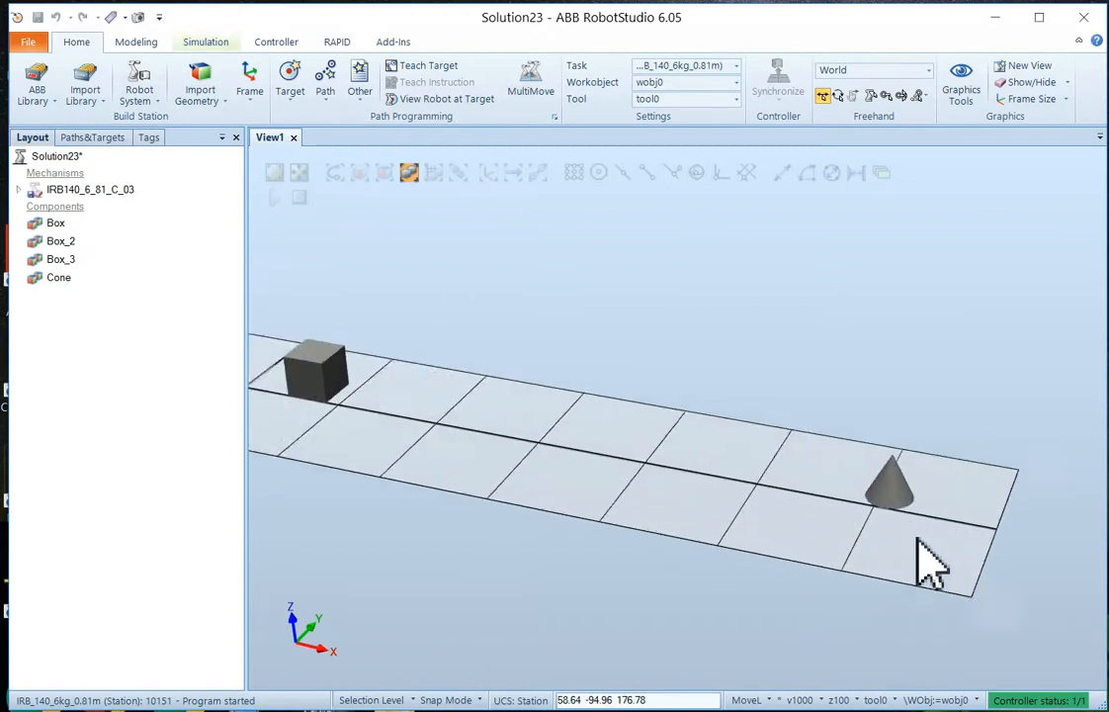
- Pull the cone back beside the boxes with the physics-enabled freehand jog and stop the simulation
{"action": "left_click", "coordinate": [896, 480]}
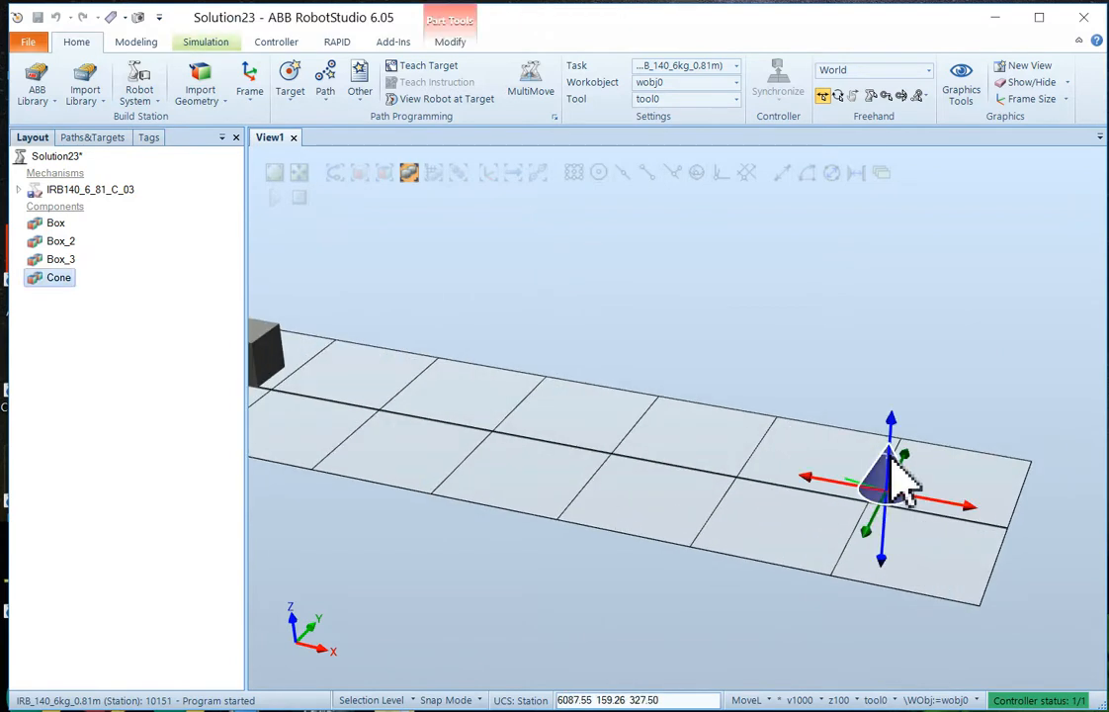
{"action": "left_click", "coordinate": [852, 95]}
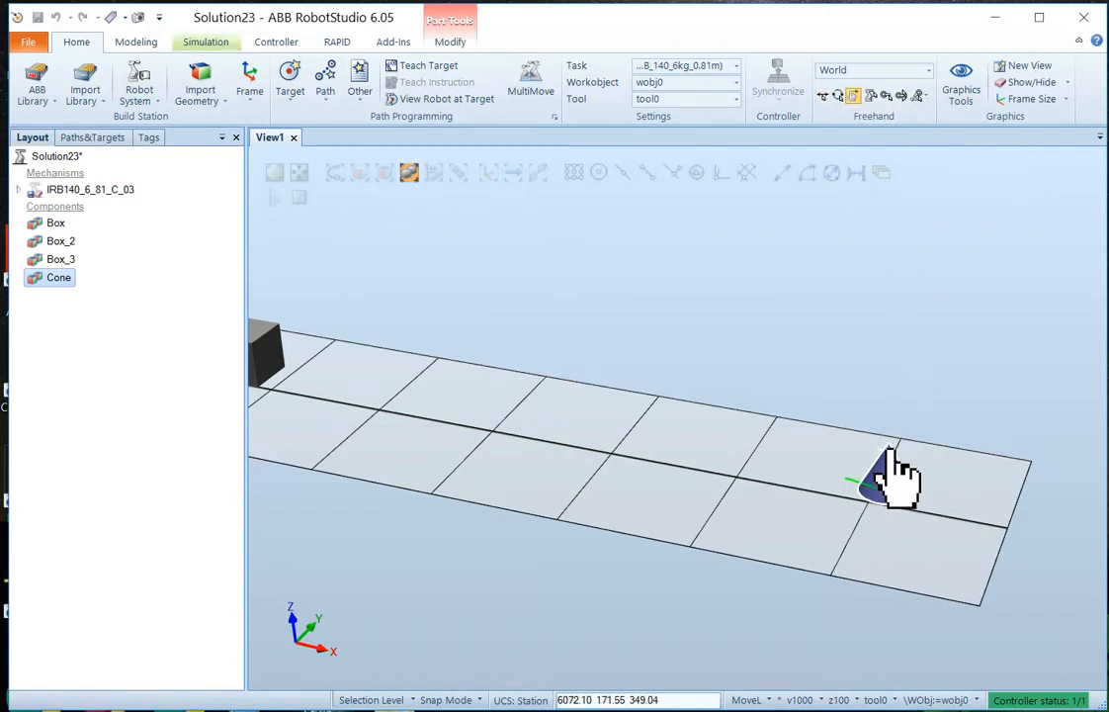
{"action": "left_click_drag", "start_coordinate": [878, 442], "coordinate": [456, 377]}
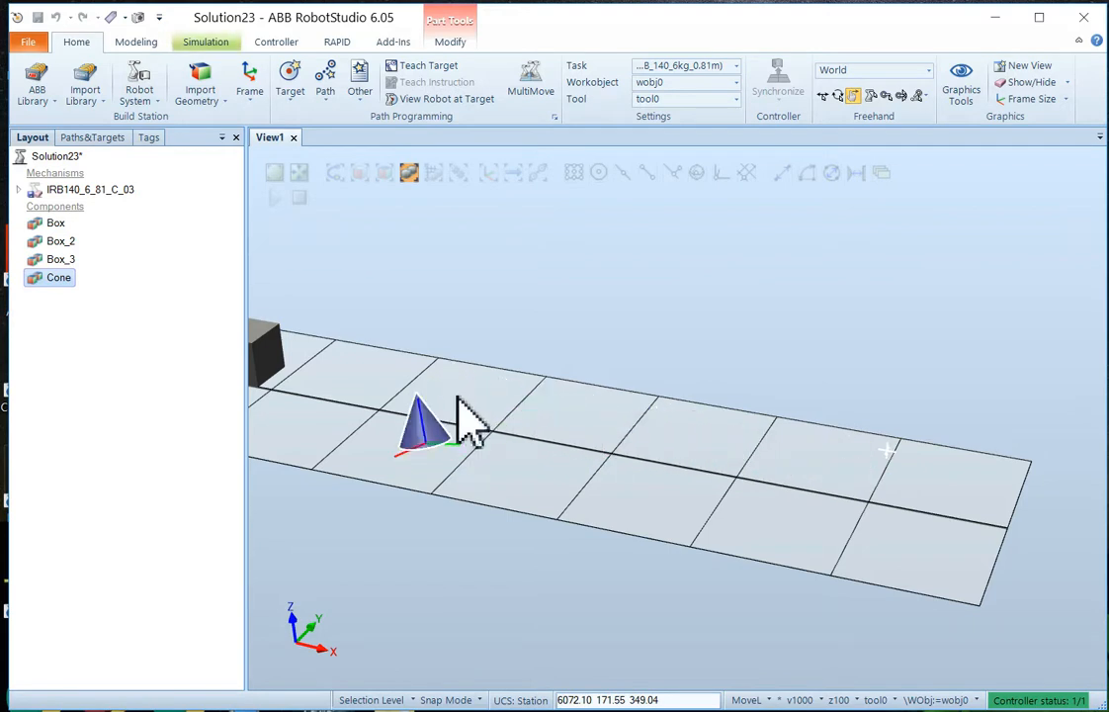
{"action": "scroll", "coordinate": [410, 470], "scroll_direction": "up", "scroll_amount": 2}
{"action": "scroll", "coordinate": [529, 453], "scroll_direction": "down", "scroll_amount": 4}
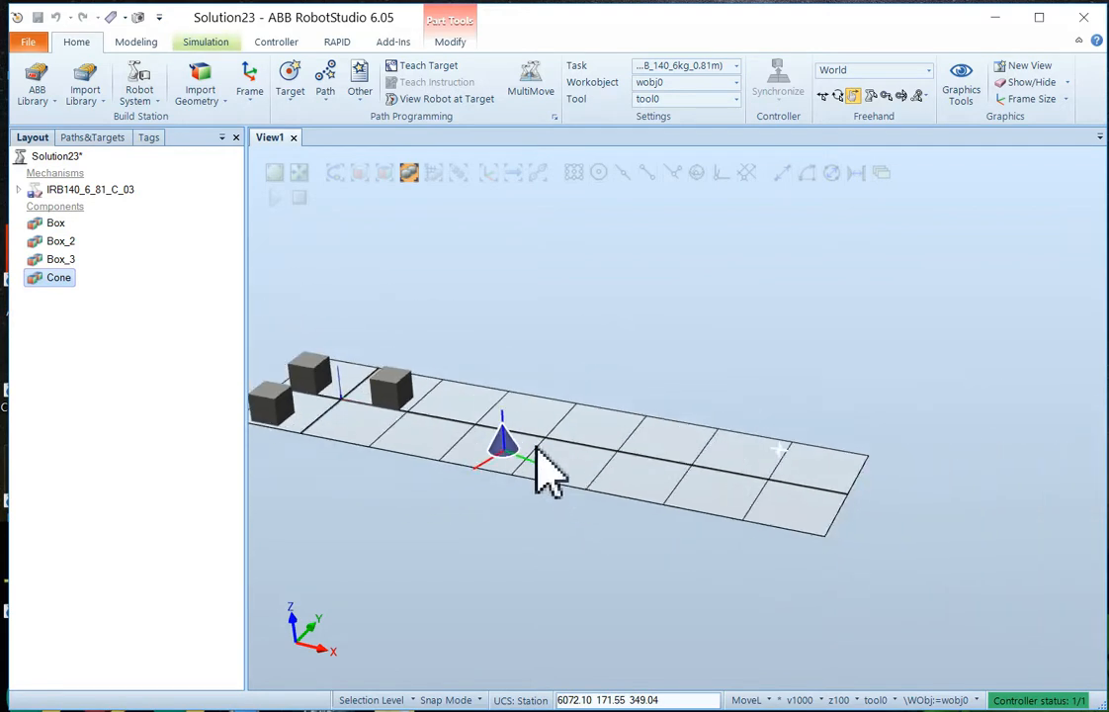
{"action": "left_click_drag", "start_coordinate": [553, 456], "coordinate": [667, 425], "text": "ctrl+shift"}
{"action": "left_click", "coordinate": [623, 403]}
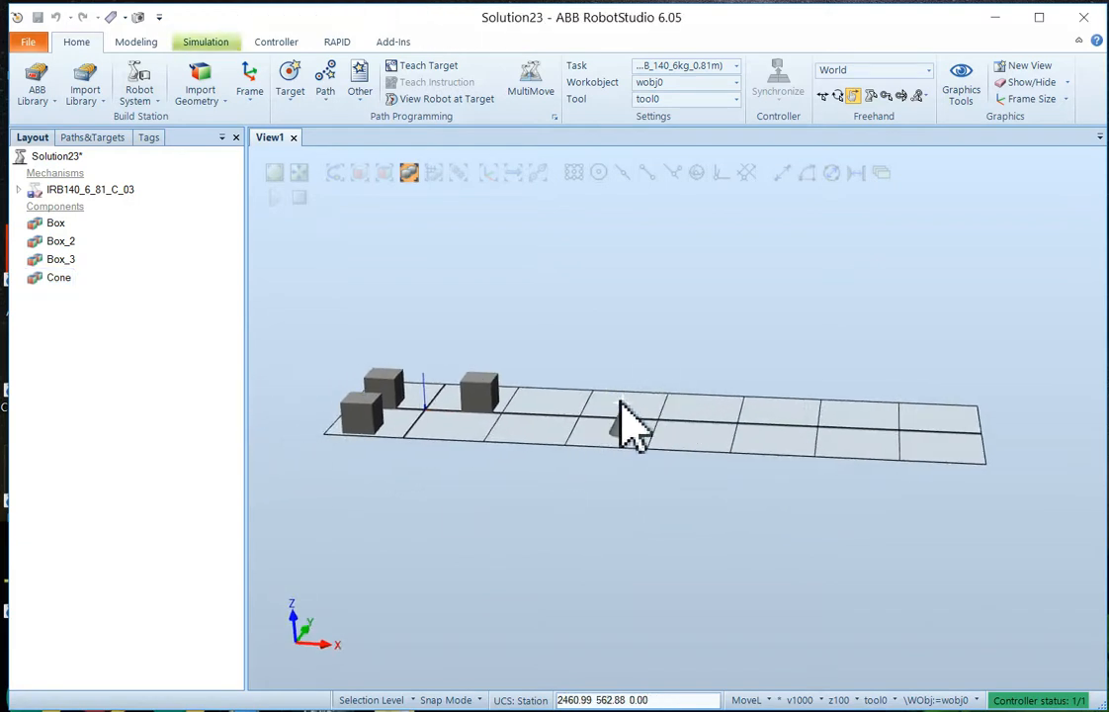
{"action": "left_click_drag", "start_coordinate": [621, 409], "coordinate": [459, 376]}
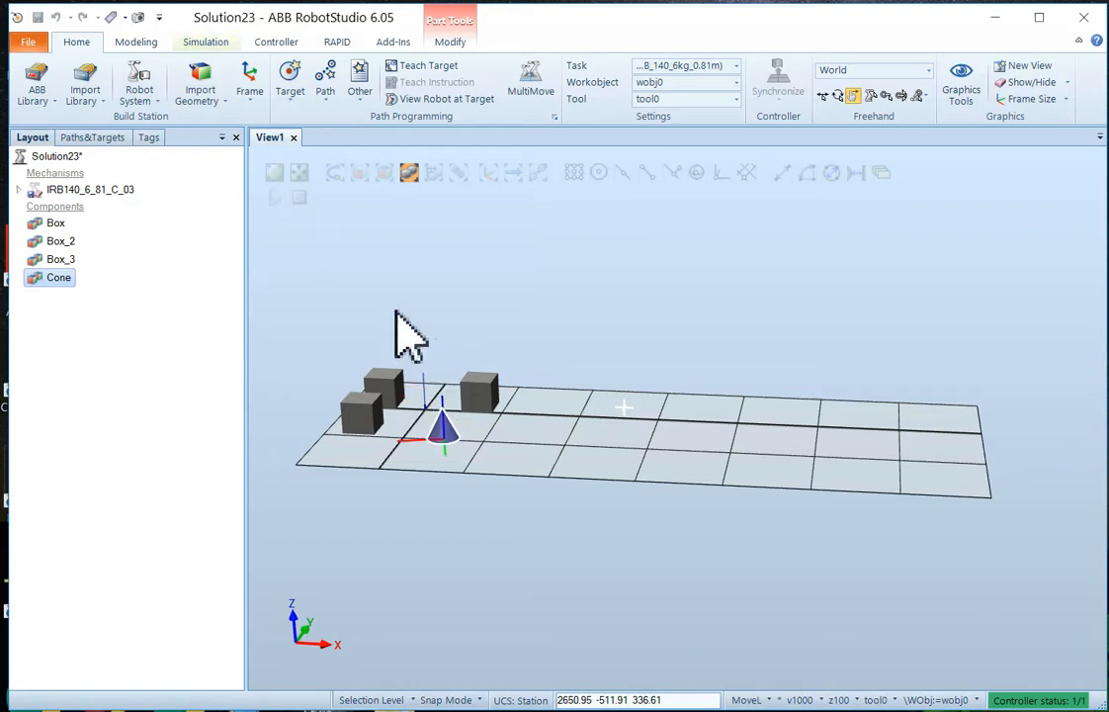
{"action": "left_click", "coordinate": [299, 198]}
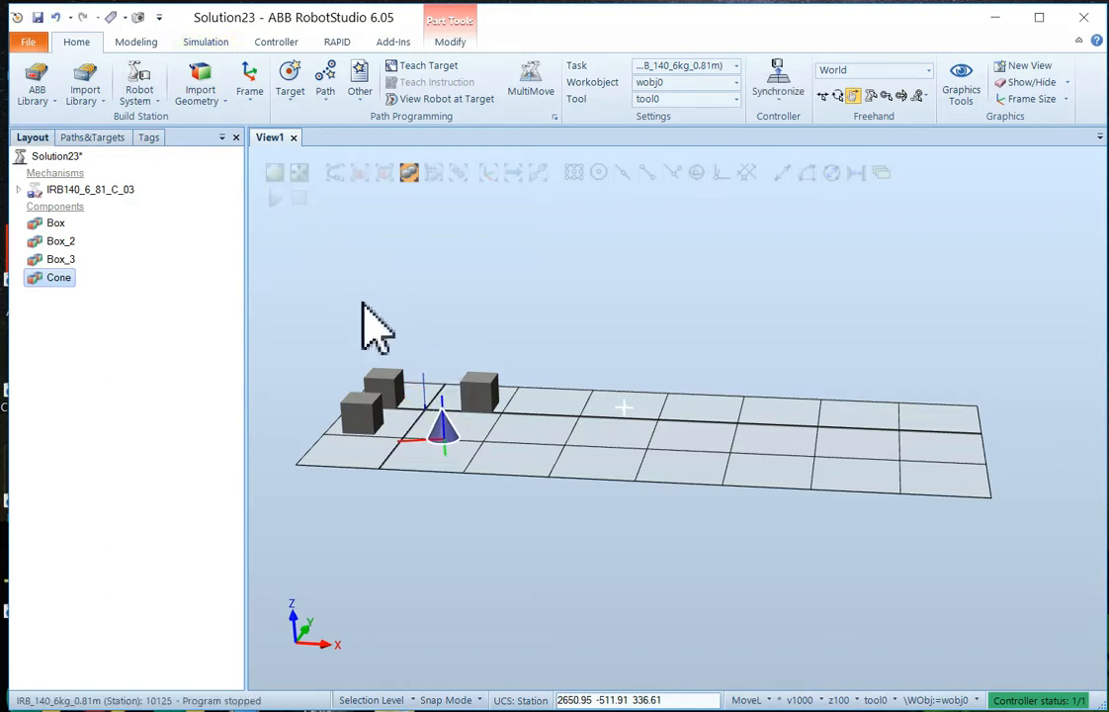
- Enable midpoint snapping and lift the cone freehand into a tilted position above the boxes
{"action": "left_click", "coordinate": [444, 394]}
{"action": "left_click_drag", "start_coordinate": [447, 423], "coordinate": [626, 368]}
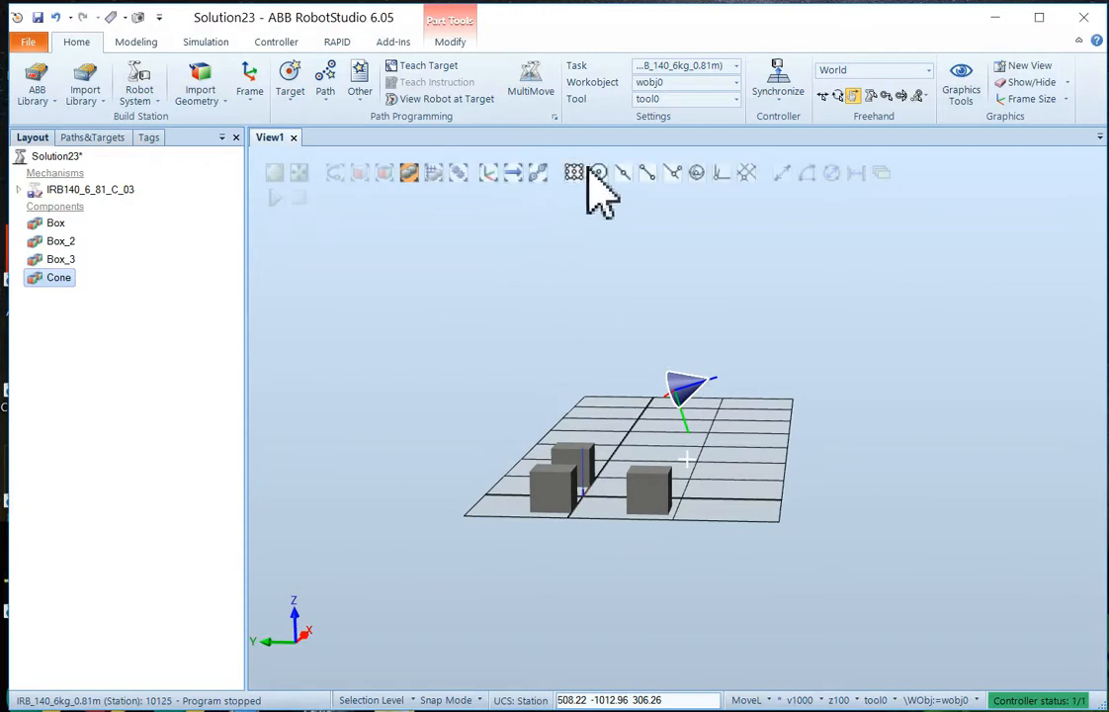
{"action": "left_click", "coordinate": [622, 171]}
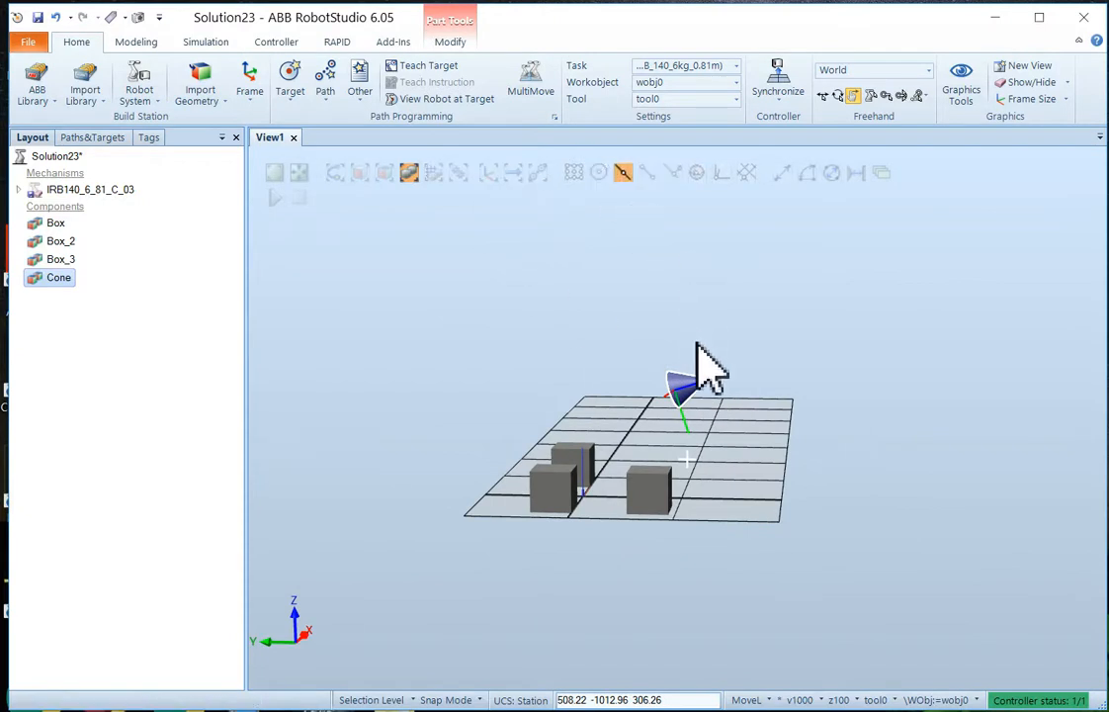
{"action": "left_click_drag", "start_coordinate": [710, 379], "coordinate": [527, 435]}
{"action": "scroll", "coordinate": [638, 543], "scroll_direction": "up", "scroll_amount": 4}
{"action": "left_click_drag", "start_coordinate": [631, 522], "coordinate": [539, 516], "text": "ctrl+shift"}
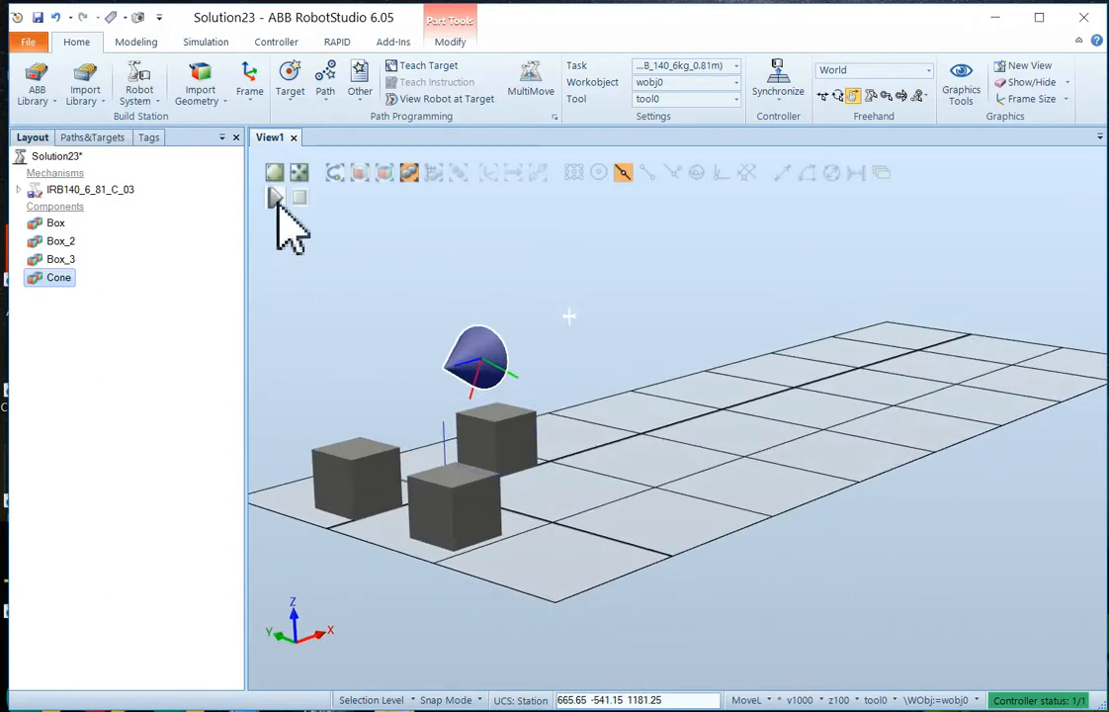
- Run the simulation so the cone drops, and set Box_3's physics behavior to Fixed
{"action": "left_click", "coordinate": [277, 203]}
{"action": "left_click_drag", "start_coordinate": [417, 446], "coordinate": [299, 531], "text": "ctrl+shift"}
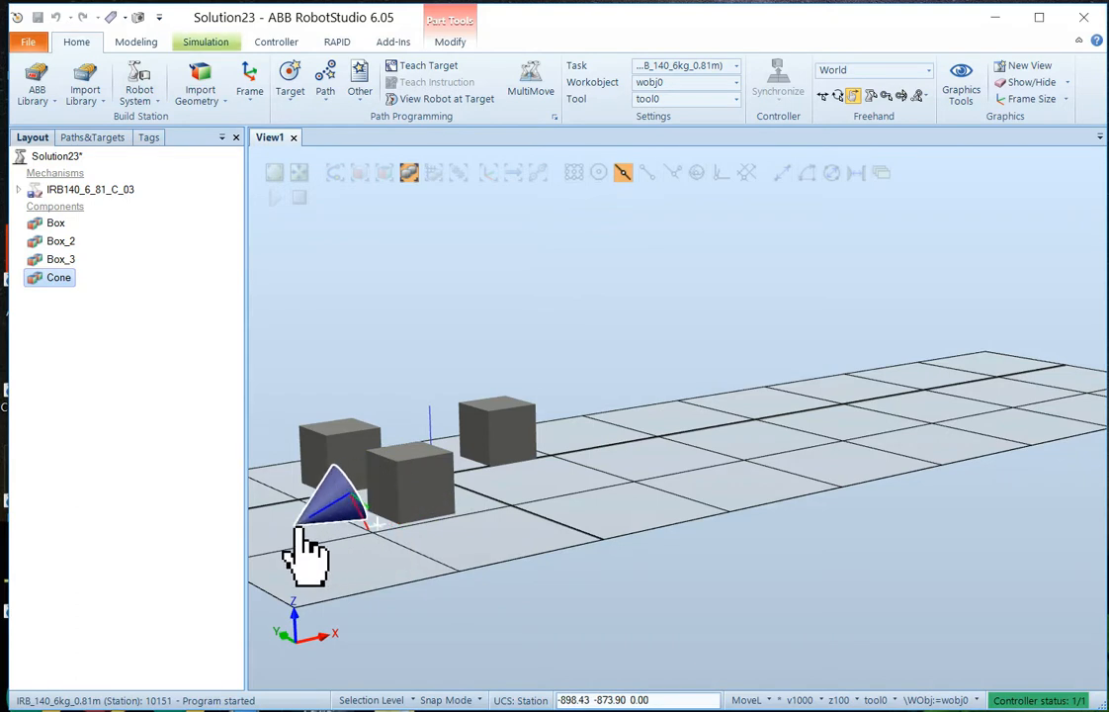
{"action": "left_click", "coordinate": [430, 504]}
{"action": "right_click", "coordinate": [423, 497]}
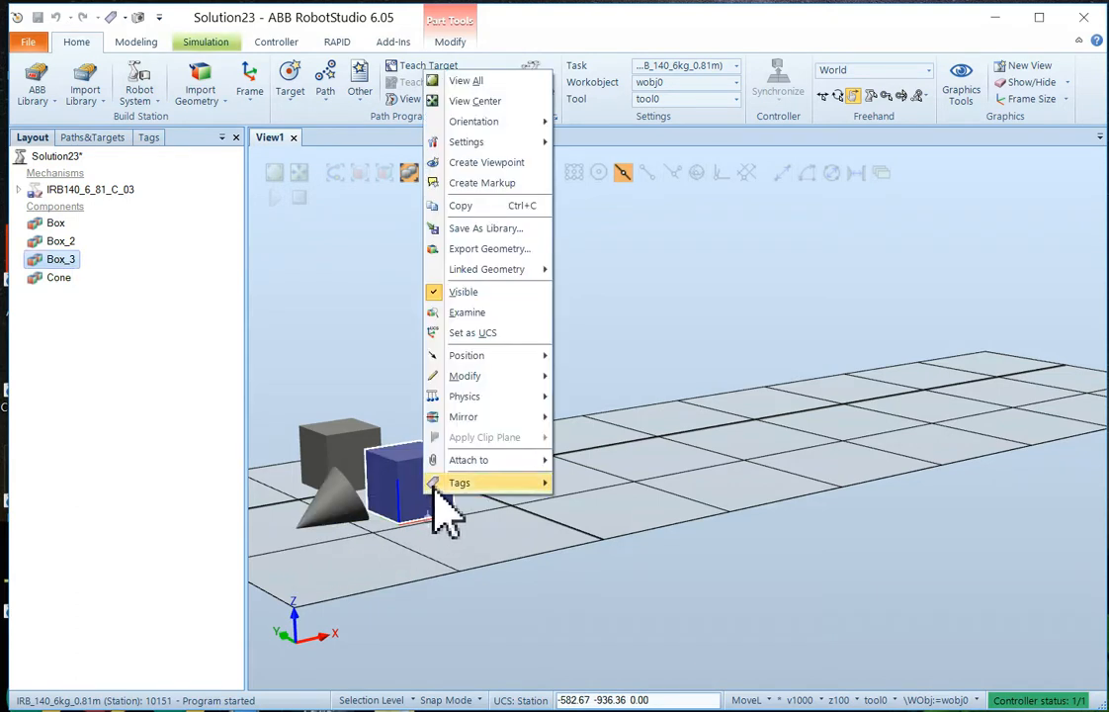
{"action": "mouse_move", "coordinate": [469, 396]}
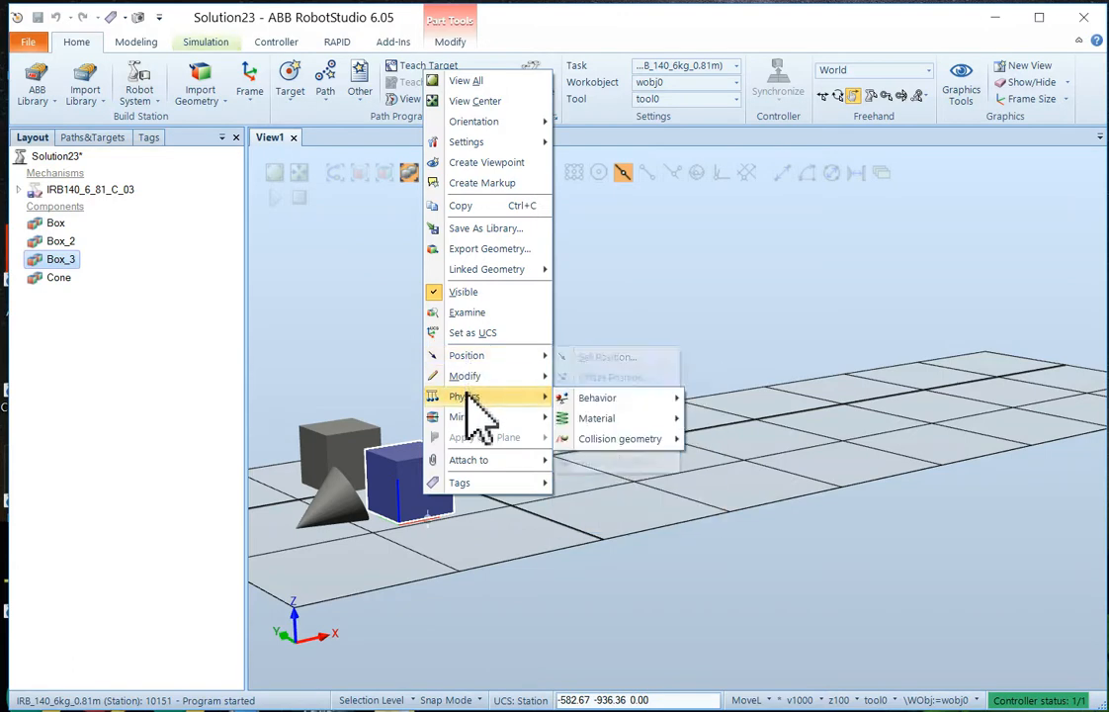
{"action": "mouse_move", "coordinate": [573, 399]}
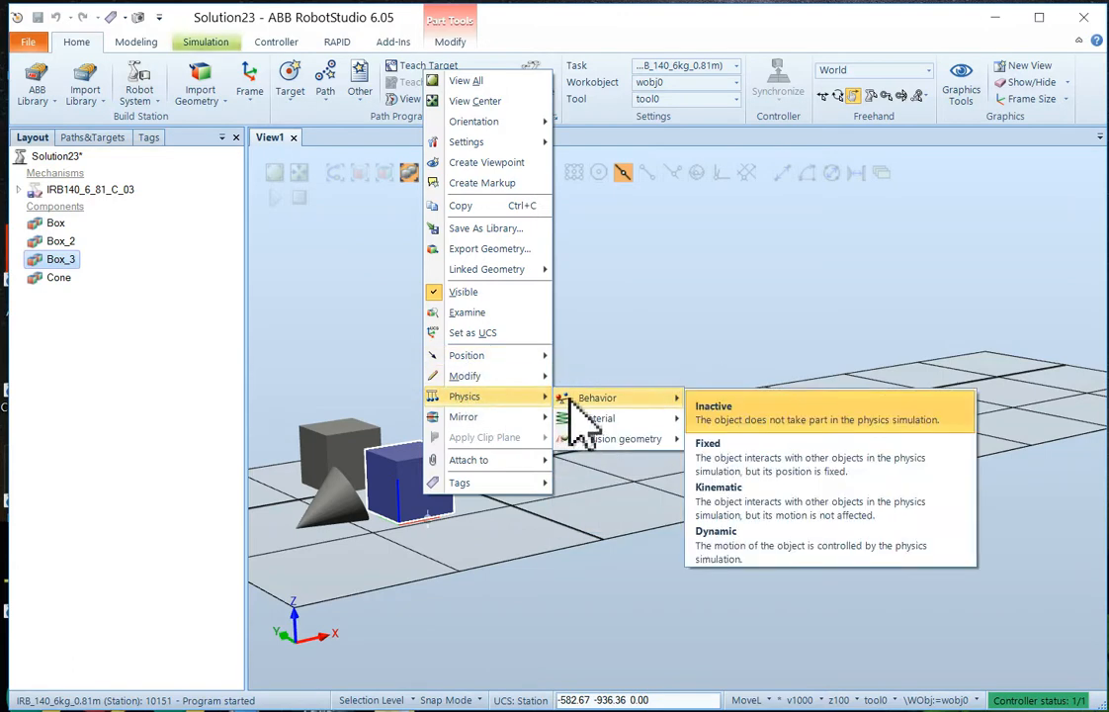
{"action": "left_click", "coordinate": [736, 457]}
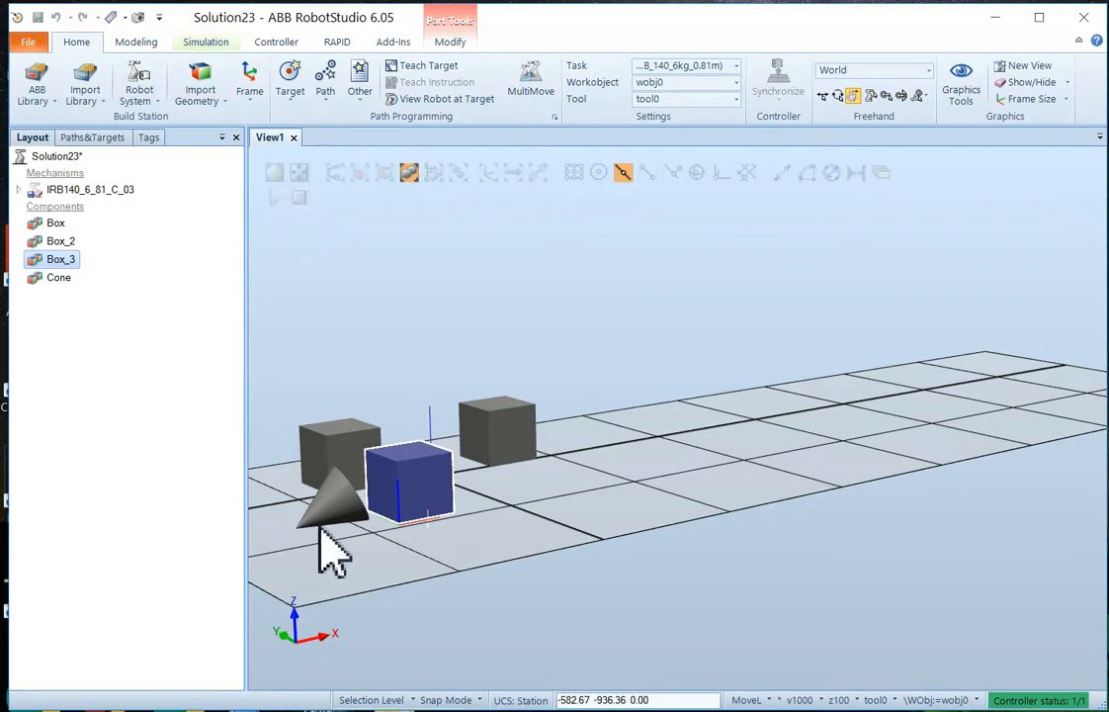
- Repeatedly lift and release the cone around the boxes to test its collision with Box_3, and stop the simulation
{"action": "left_click_drag", "start_coordinate": [312, 529], "coordinate": [413, 326]}
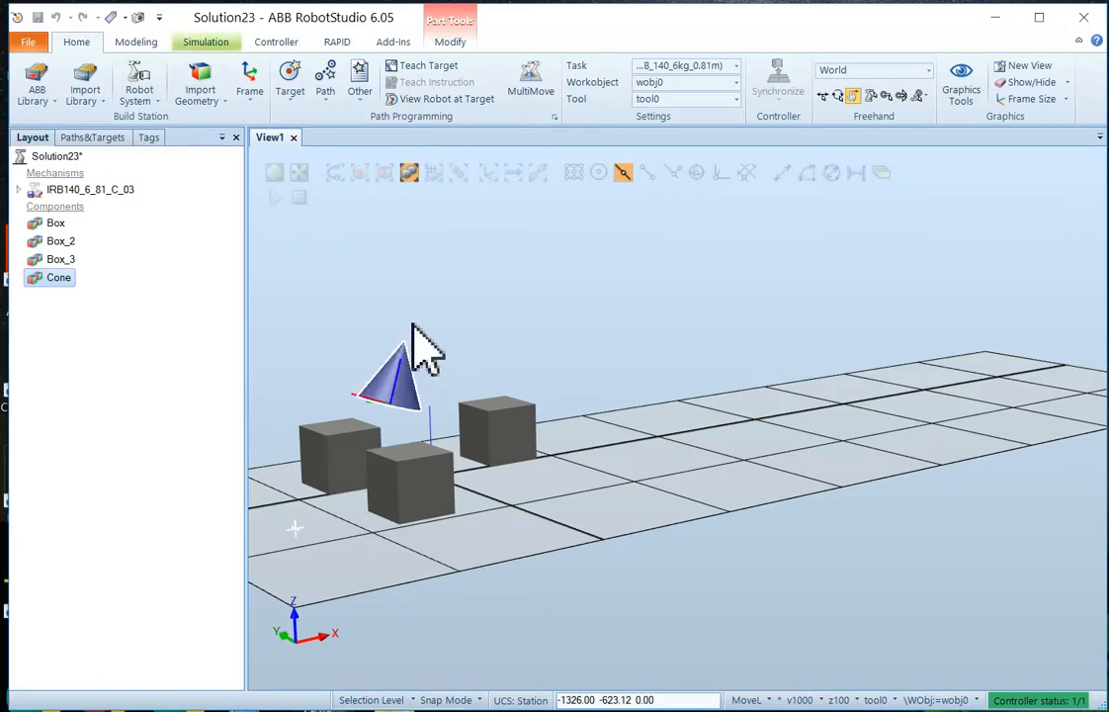
{"action": "left_click_drag", "start_coordinate": [326, 546], "coordinate": [415, 332]}
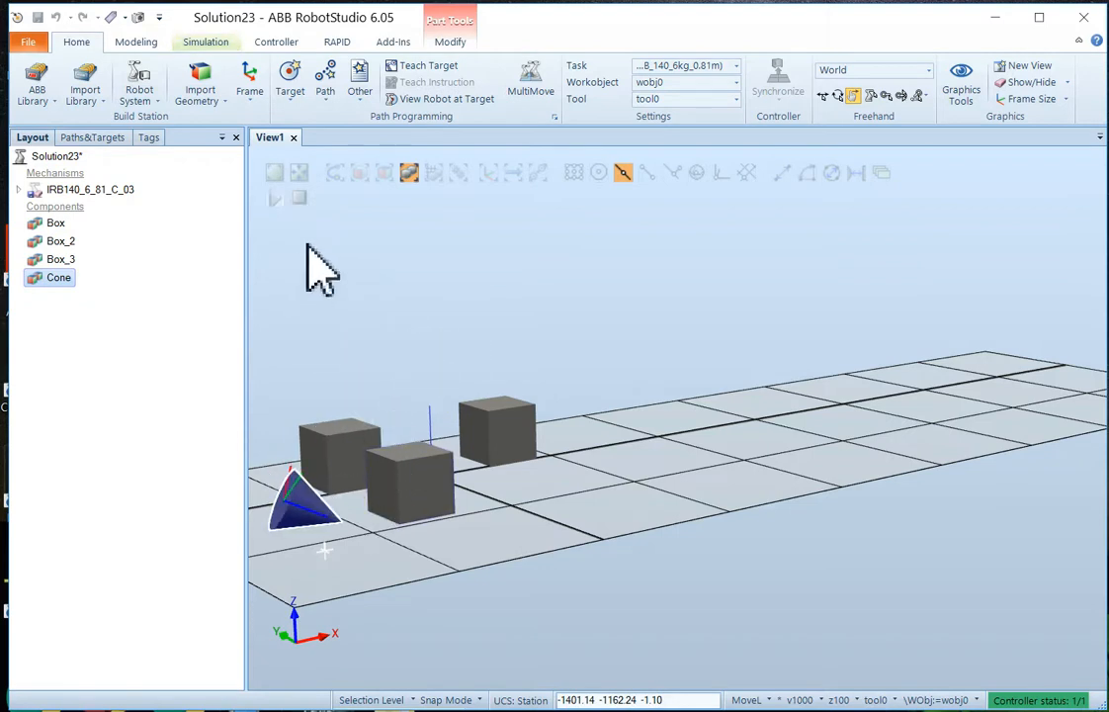
{"action": "left_click_drag", "start_coordinate": [338, 522], "coordinate": [411, 341]}
{"action": "left_click", "coordinate": [300, 196]}
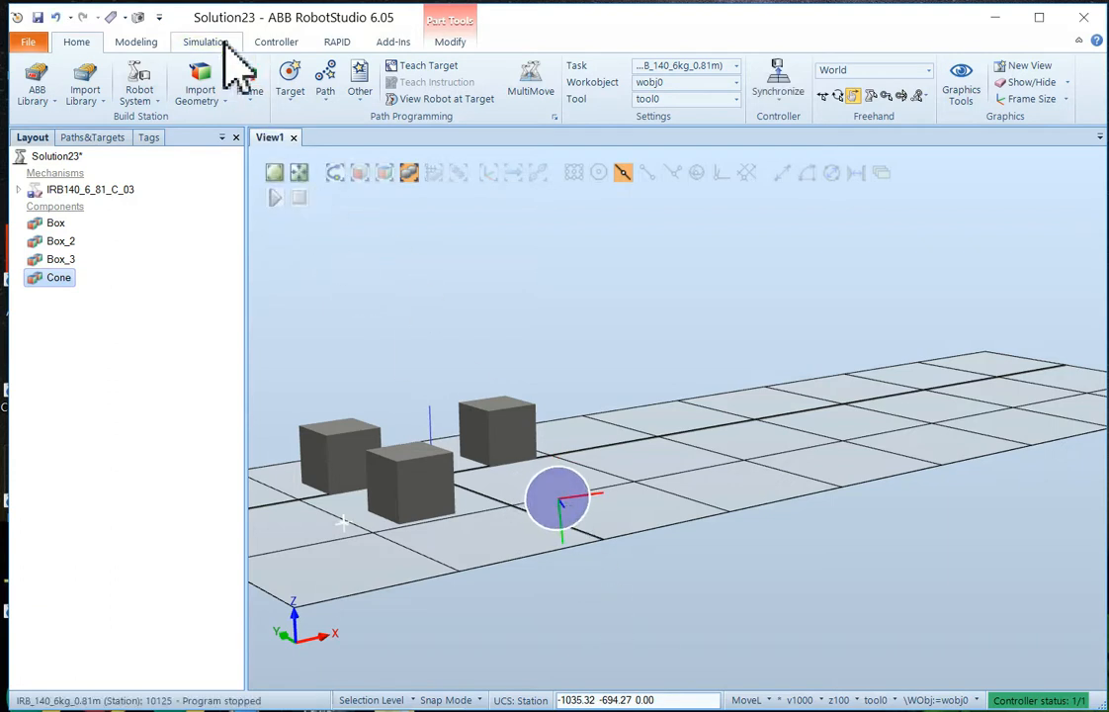
- Raise the cone above Box_3 and run the simulation to let it fall
{"action": "left_click_drag", "start_coordinate": [561, 499], "coordinate": [392, 357]}
{"action": "left_click_drag", "start_coordinate": [446, 484], "coordinate": [560, 428], "text": "ctrl+shift"}
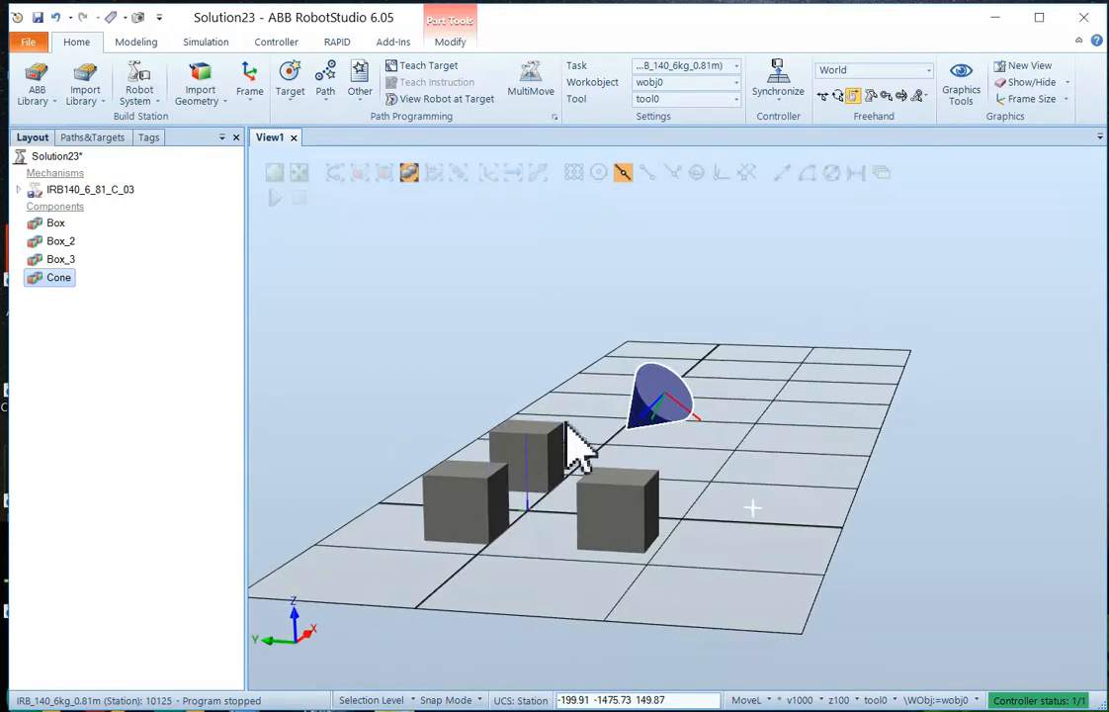
{"action": "left_click_drag", "start_coordinate": [664, 425], "coordinate": [410, 382]}
{"action": "left_click_drag", "start_coordinate": [442, 499], "coordinate": [526, 533], "text": "ctrl+shift"}
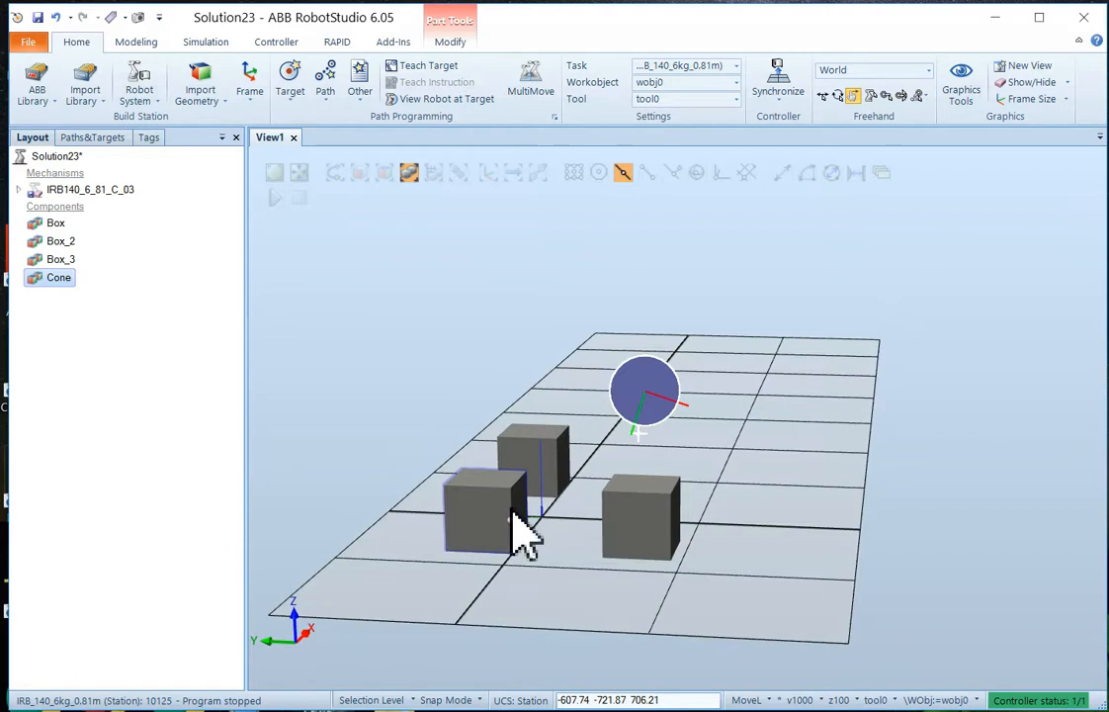
{"action": "left_click", "coordinate": [276, 200]}
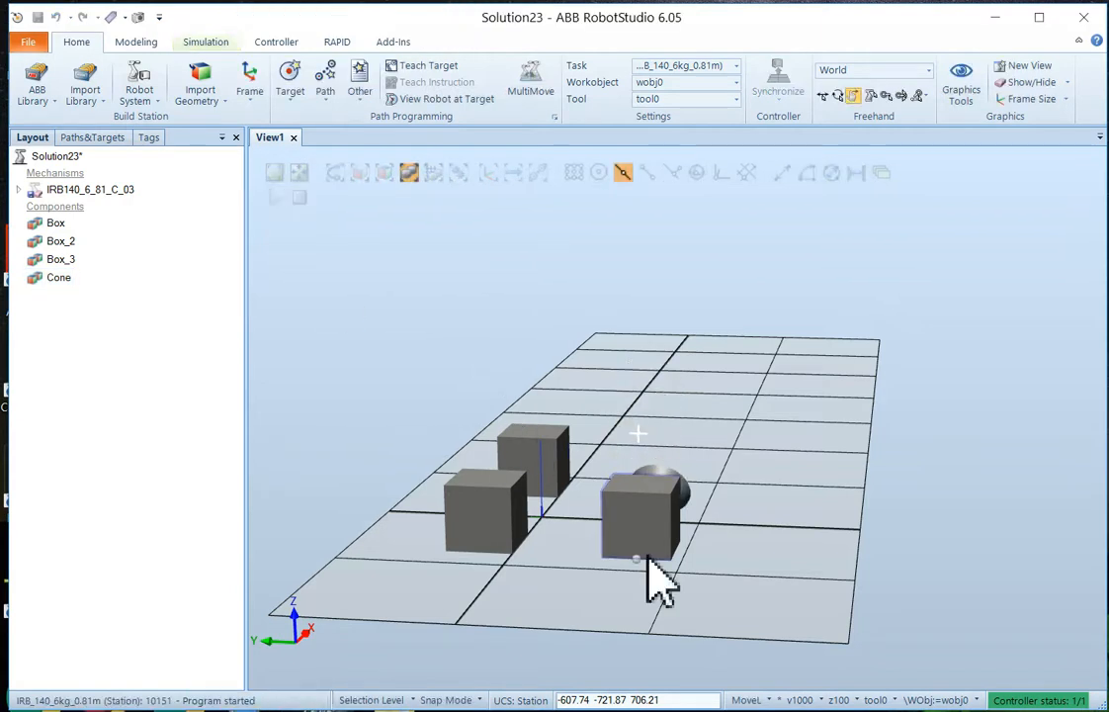
{"action": "left_click_drag", "start_coordinate": [637, 569], "coordinate": [569, 563], "text": "ctrl+shift"}
- Move the cone around among the boxes in the running simulation and stop the simulation
{"action": "left_click", "coordinate": [502, 499]}
{"action": "left_click_drag", "start_coordinate": [499, 502], "coordinate": [408, 446]}
{"action": "left_click_drag", "start_coordinate": [416, 522], "coordinate": [527, 515], "text": "ctrl+shift"}
{"action": "left_click_drag", "start_coordinate": [581, 427], "coordinate": [651, 392]}
{"action": "left_click_drag", "start_coordinate": [608, 523], "coordinate": [485, 532], "text": "ctrl+shift"}
{"action": "left_click", "coordinate": [300, 197]}
- Lift the upright cone straight up from beside the boxes with the simulation stopped
{"action": "left_click", "coordinate": [405, 384]}
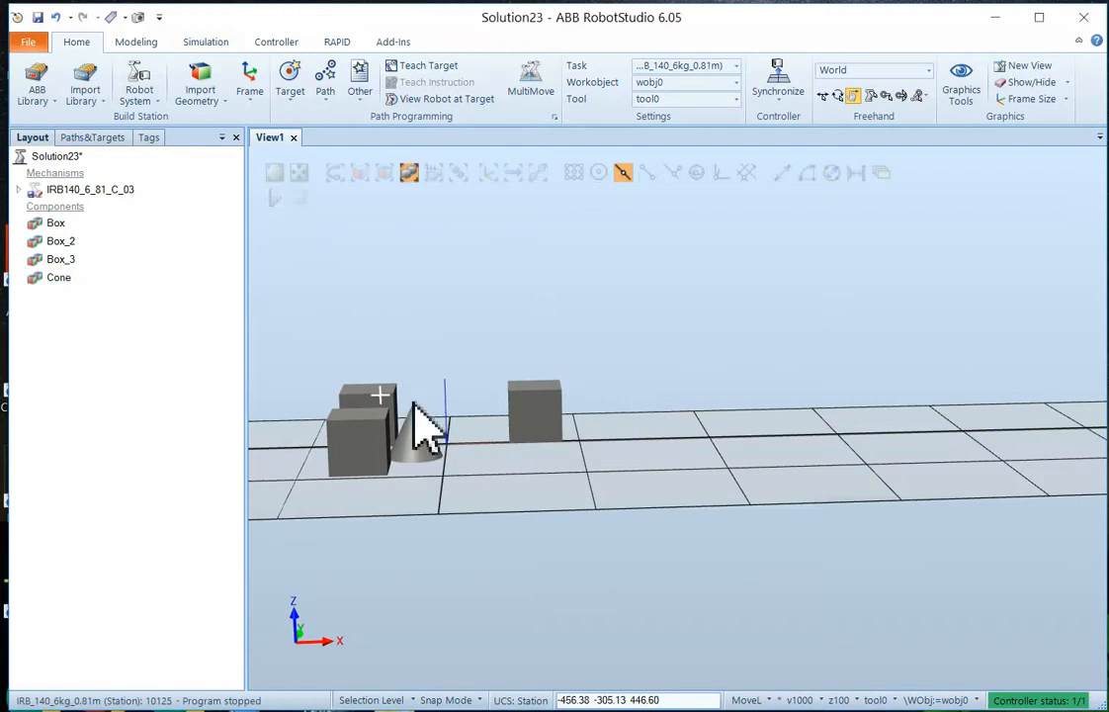
{"action": "left_click_drag", "start_coordinate": [423, 418], "coordinate": [420, 347]}
{"action": "left_click_drag", "start_coordinate": [448, 463], "coordinate": [563, 479], "text": "ctrl+shift"}
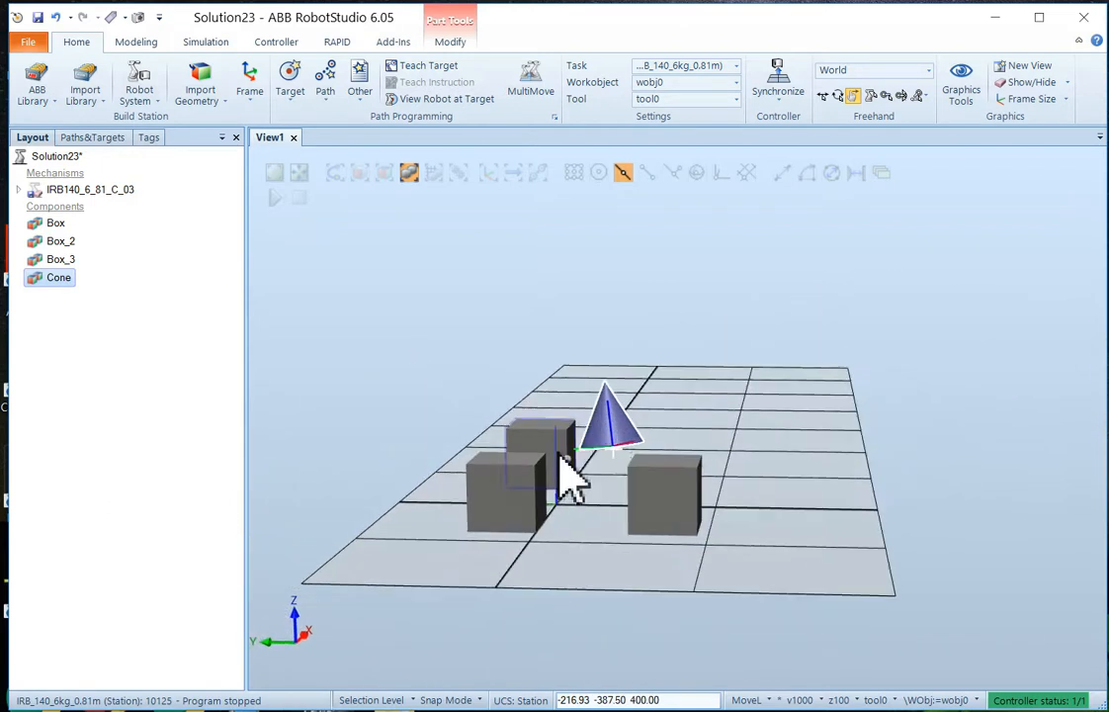
- Jog the cone freehand until it sits above the box on the negative Y side of the origin
{"action": "left_click", "coordinate": [626, 381]}
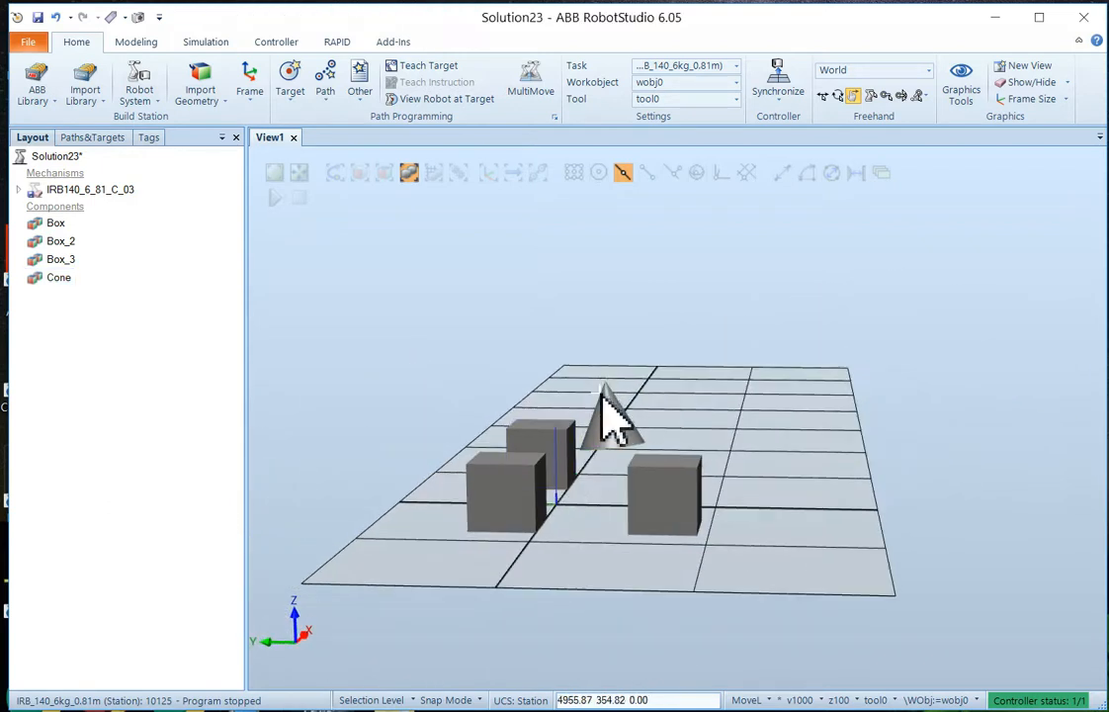
{"action": "left_click_drag", "start_coordinate": [608, 395], "coordinate": [545, 485]}
{"action": "left_click", "coordinate": [625, 392]}
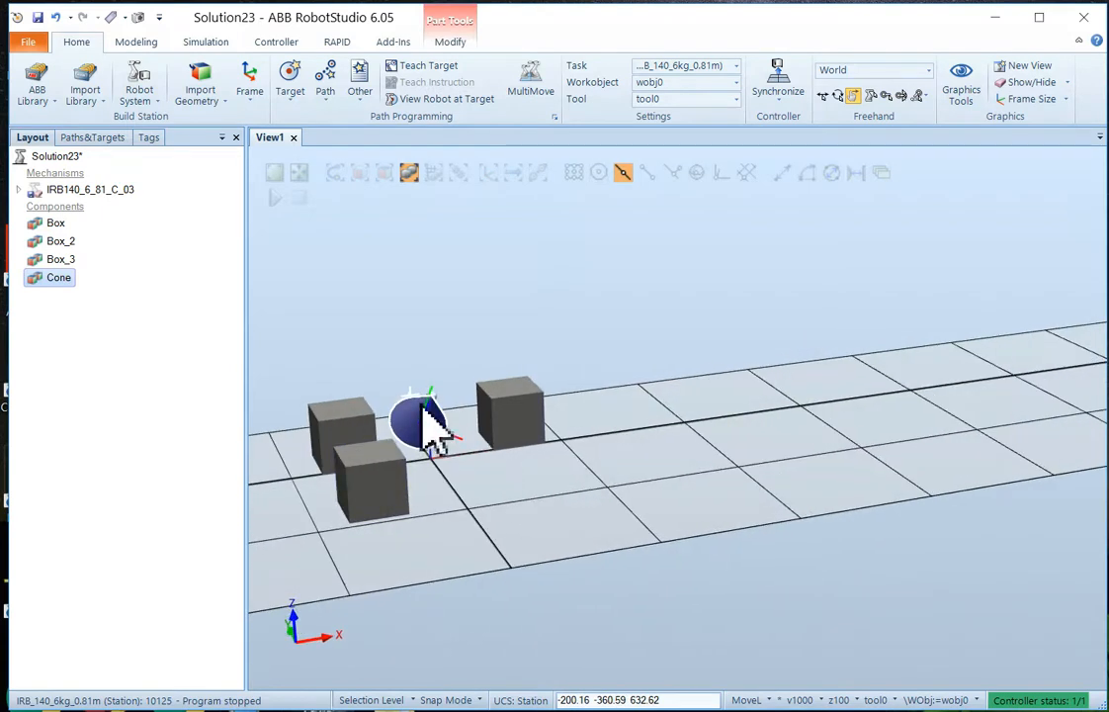
{"action": "left_click", "coordinate": [432, 394]}
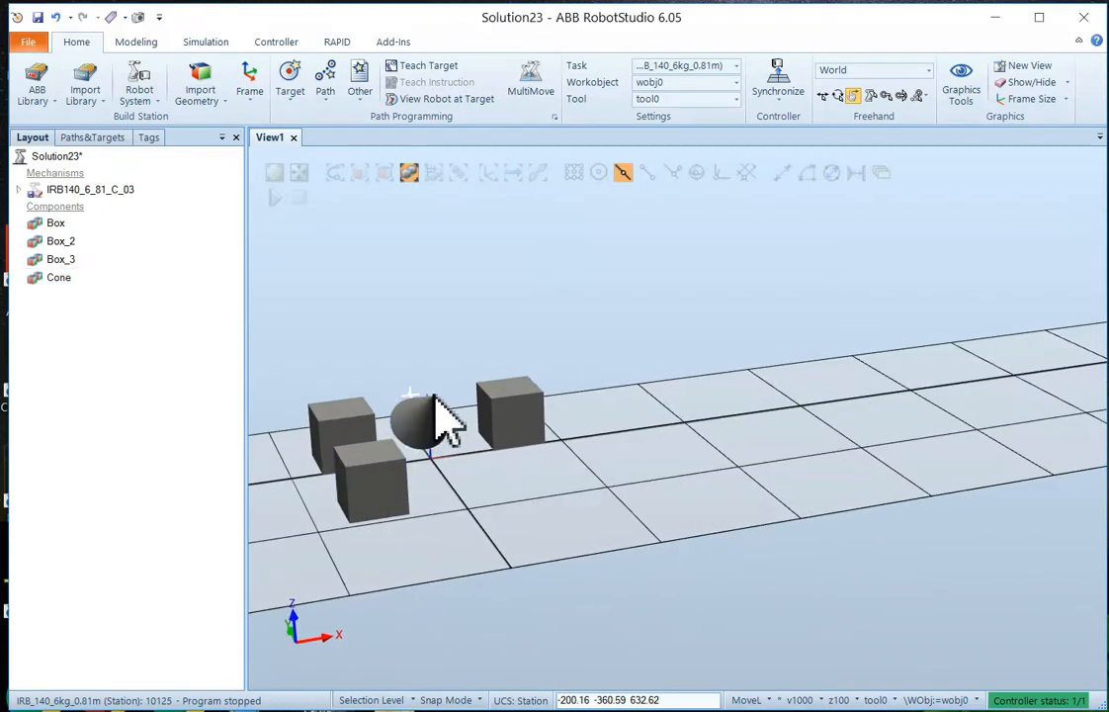
{"action": "left_click", "coordinate": [419, 413]}
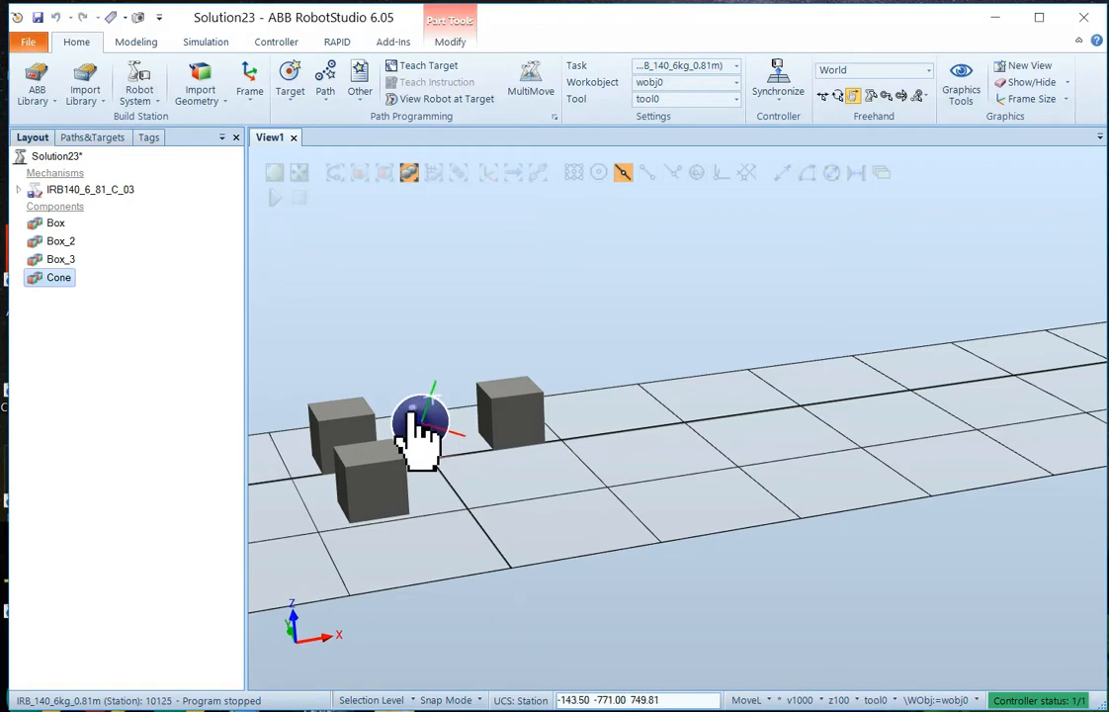
{"action": "mouse_move", "coordinate": [383, 415]}
{"action": "left_mouse_down"}
{"action": "mouse_move", "coordinate": [314, 420]}
{"action": "mouse_move", "coordinate": [324, 391]}
{"action": "mouse_move", "coordinate": [373, 370]}
{"action": "left_mouse_up"}
{"action": "left_click_drag", "start_coordinate": [425, 504], "coordinate": [505, 473], "text": "ctrl+shift"}
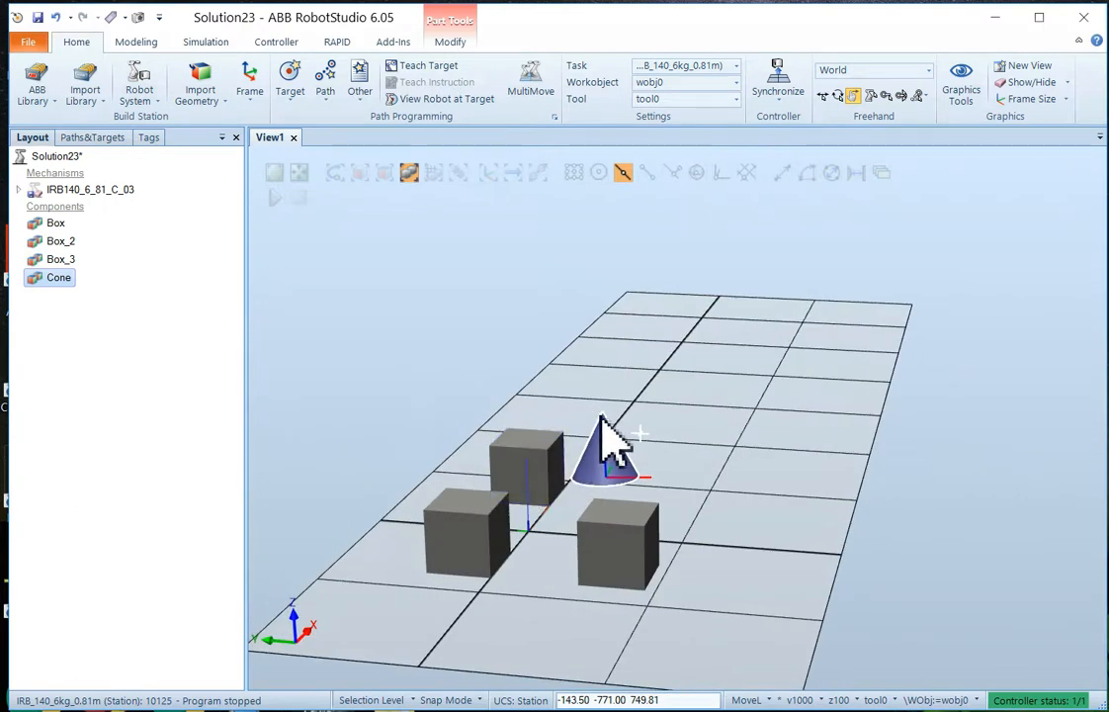
{"action": "mouse_move", "coordinate": [603, 413]}
{"action": "left_mouse_down"}
{"action": "mouse_move", "coordinate": [613, 452]}
{"action": "mouse_move", "coordinate": [606, 445]}
{"action": "left_mouse_up"}
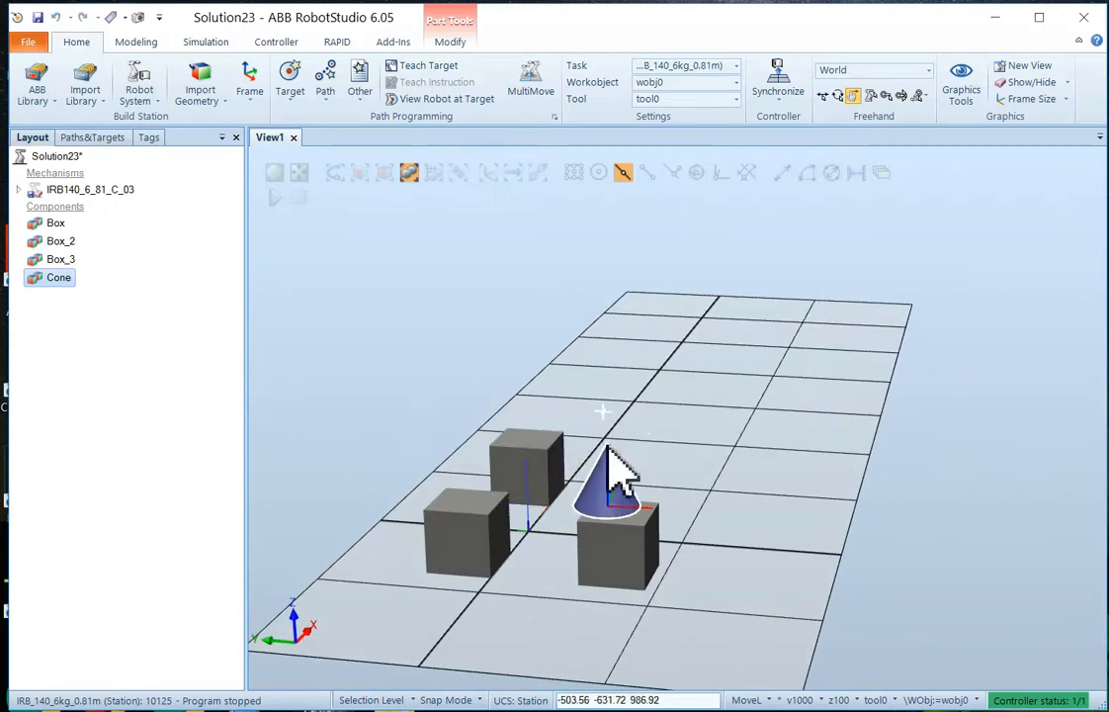
- Run the simulation with the cone positioned on top of the box
{"action": "left_click_drag", "start_coordinate": [570, 526], "coordinate": [453, 421], "text": "ctrl+shift"}
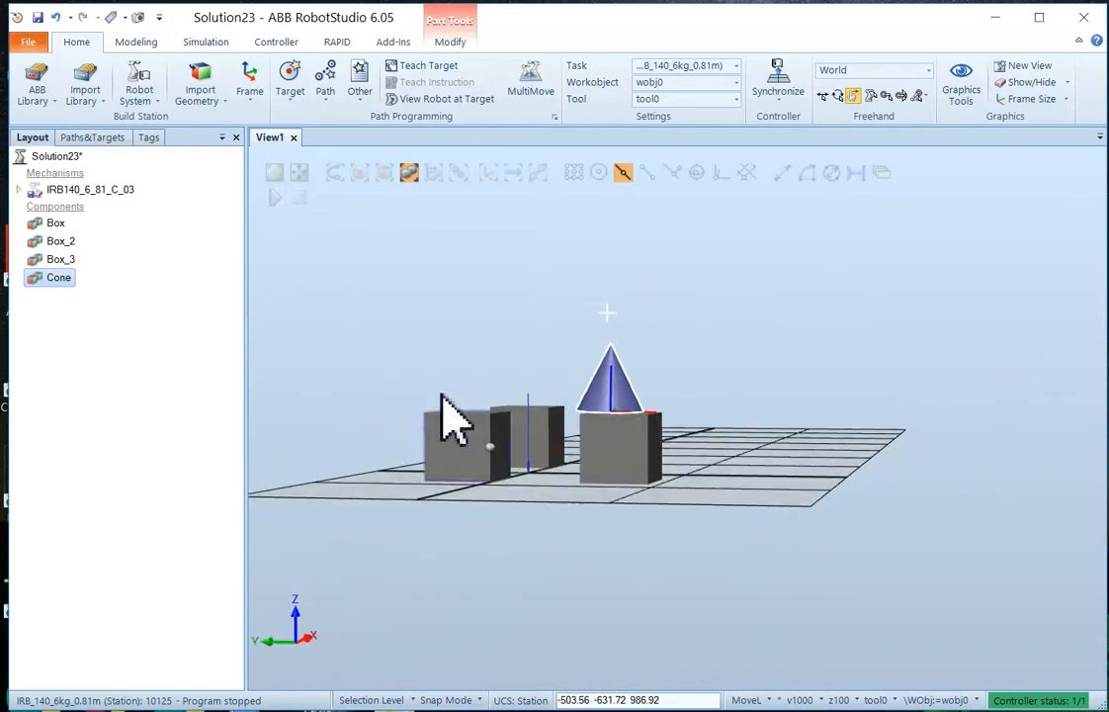
{"action": "left_click", "coordinate": [276, 197]}
{"action": "left_click_drag", "start_coordinate": [469, 465], "coordinate": [482, 496], "text": "ctrl+shift"}
{"action": "left_click", "coordinate": [494, 492]}
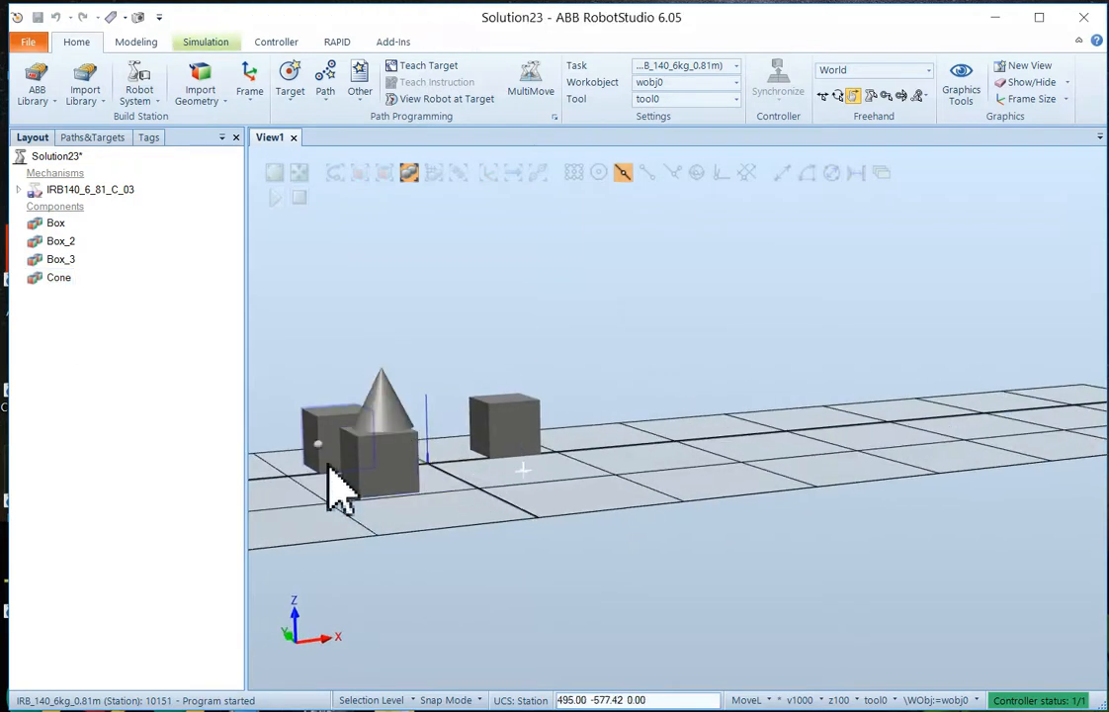
- Set the physics behavior of the component Box to Dynamic while the simulation runs
{"action": "left_click_drag", "start_coordinate": [534, 485], "coordinate": [482, 500], "text": "ctrl+shift"}
{"action": "left_click", "coordinate": [374, 460]}
{"action": "right_click", "coordinate": [376, 457]}
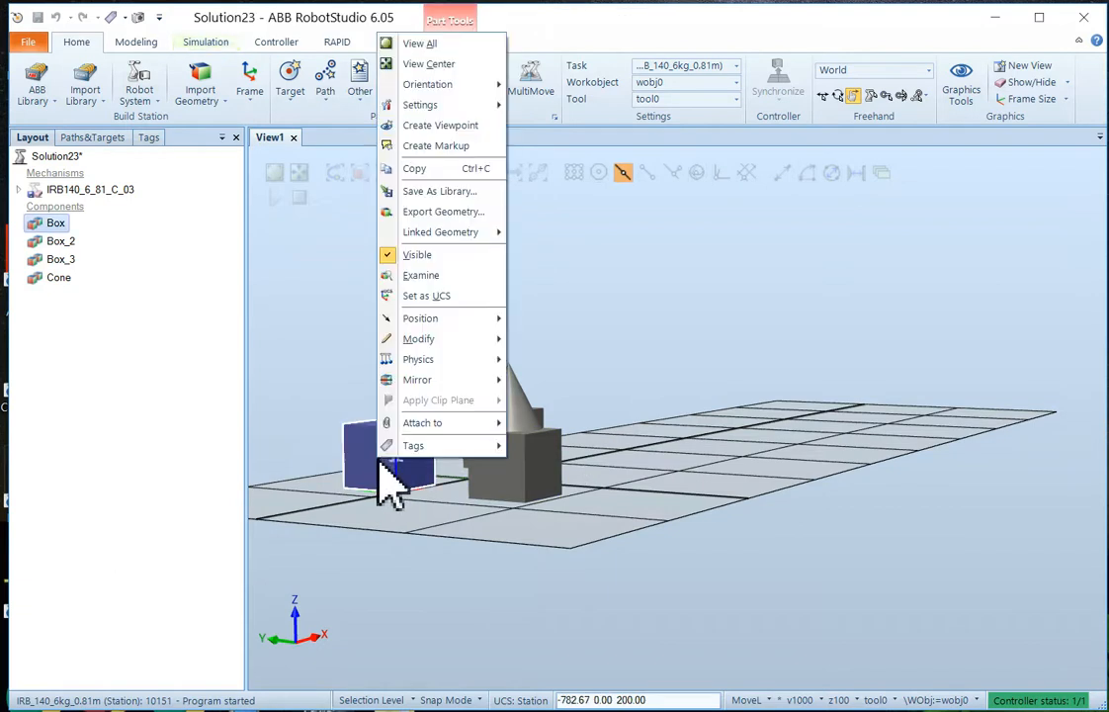
{"action": "mouse_move", "coordinate": [416, 340]}
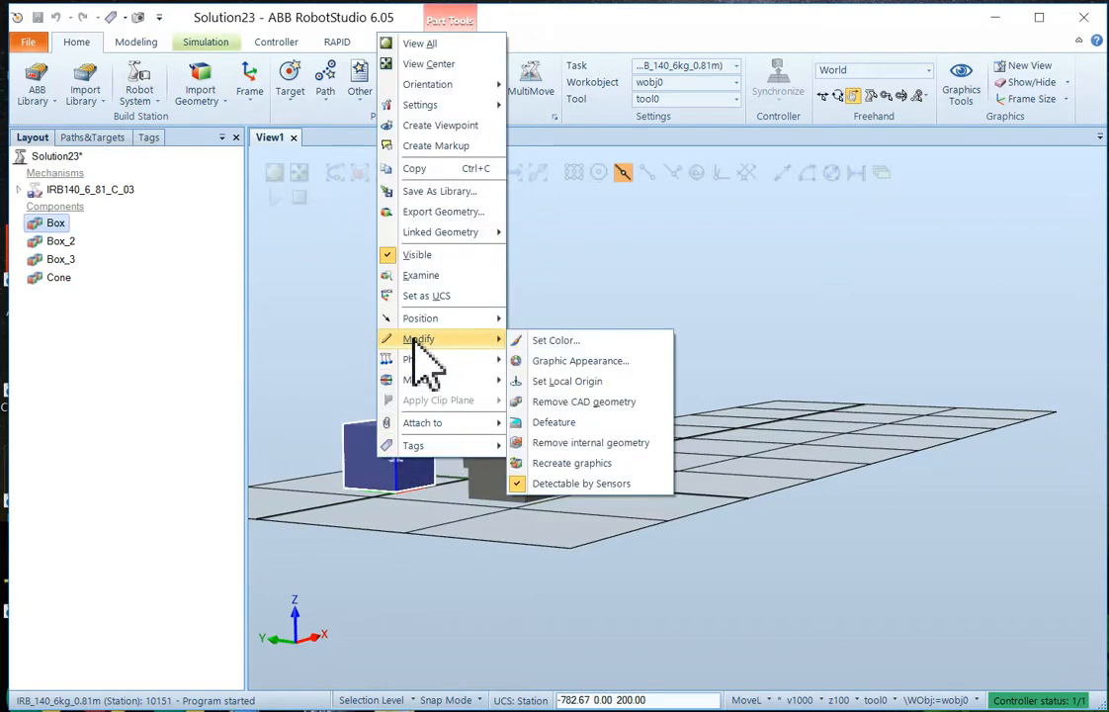
{"action": "mouse_move", "coordinate": [455, 318]}
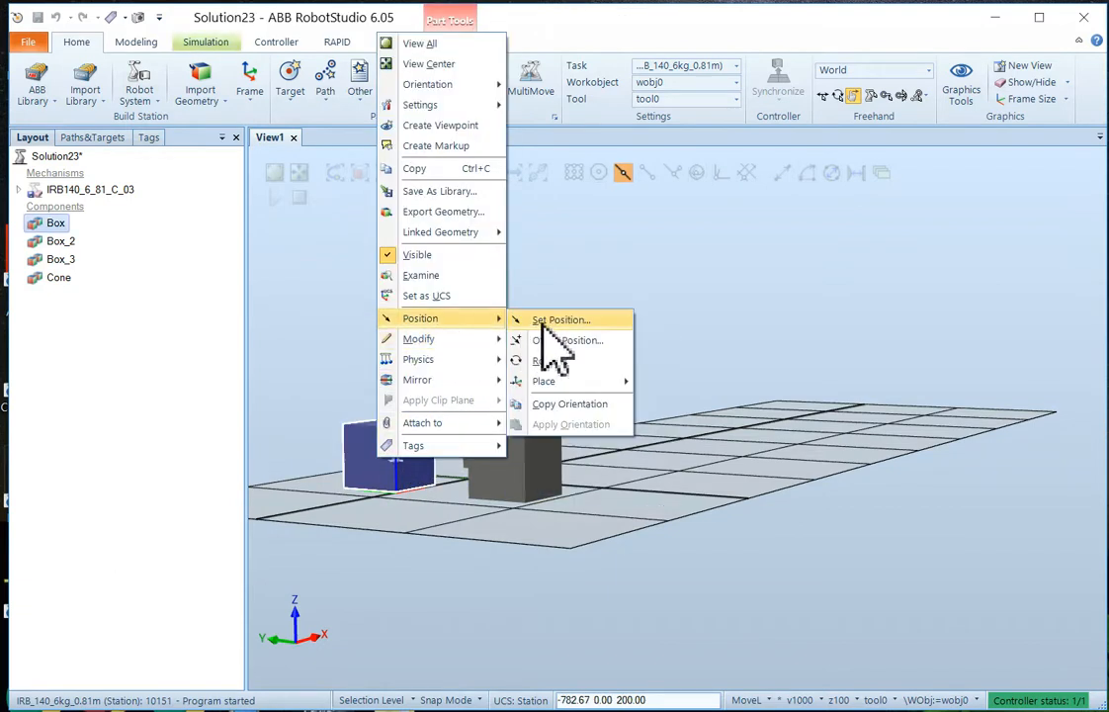
{"action": "mouse_move", "coordinate": [465, 360]}
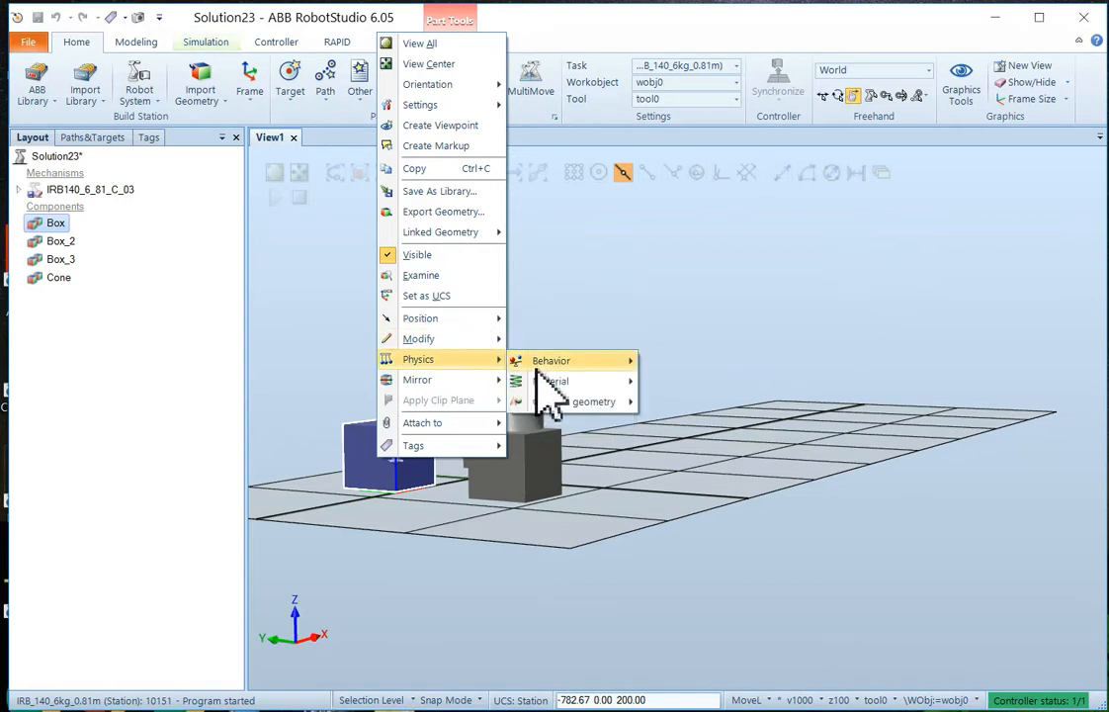
{"action": "mouse_move", "coordinate": [546, 364]}
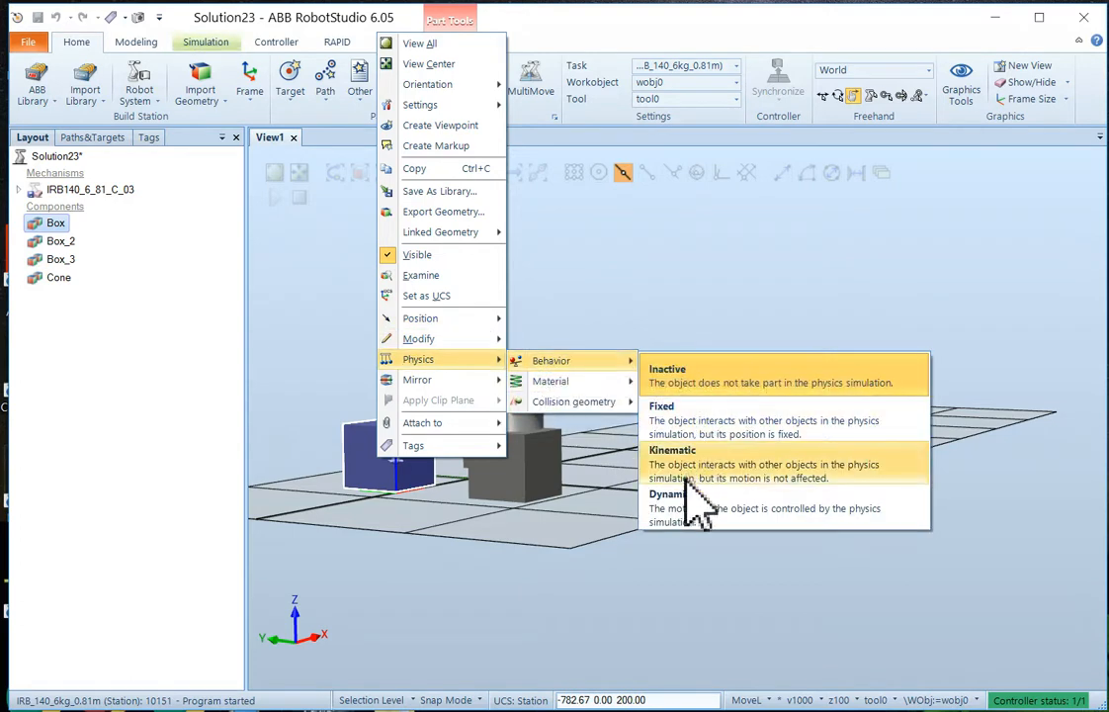
{"action": "left_click", "coordinate": [678, 521]}
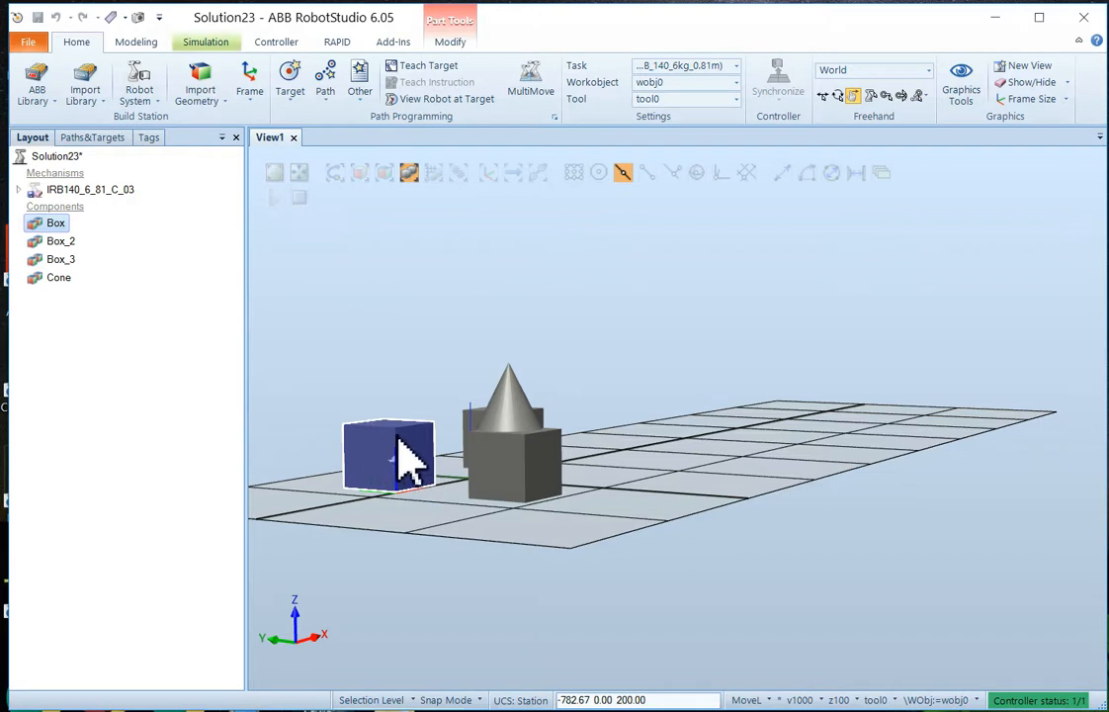
- Move Box against the cone and between the other boxes in the running simulation, and stop the simulation
{"action": "left_click_drag", "start_coordinate": [398, 435], "coordinate": [525, 314]}
{"action": "left_click_drag", "start_coordinate": [526, 313], "coordinate": [400, 269], "text": "ctrl+shift"}
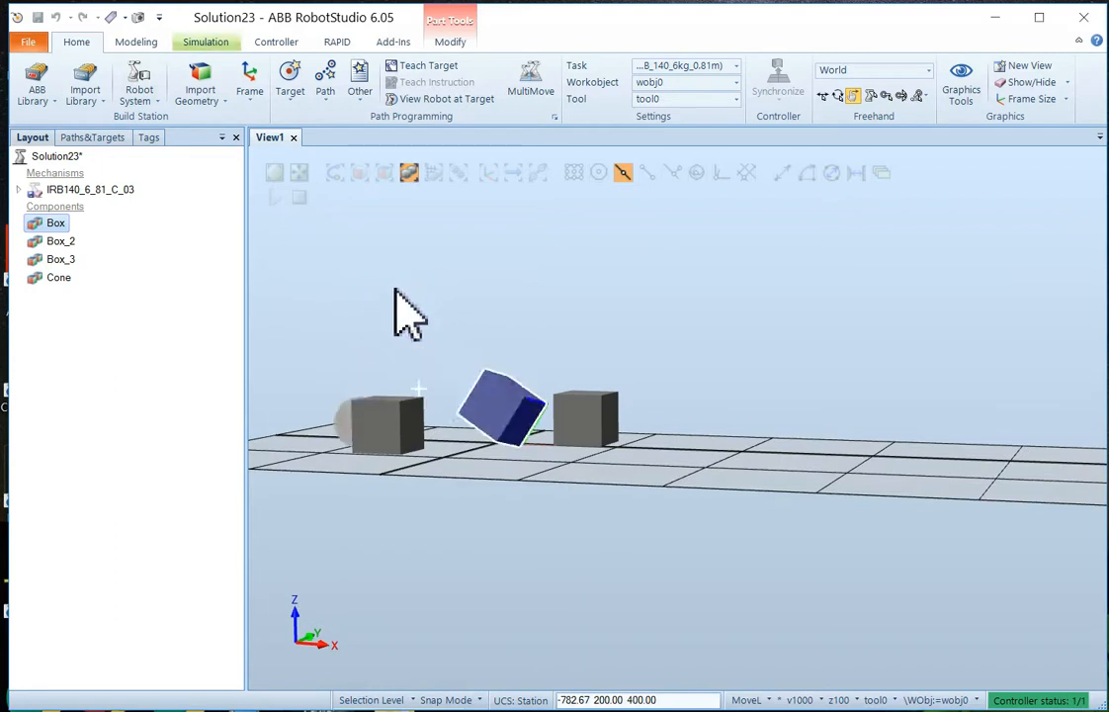
{"action": "left_click_drag", "start_coordinate": [505, 448], "coordinate": [545, 490], "text": "ctrl+shift"}
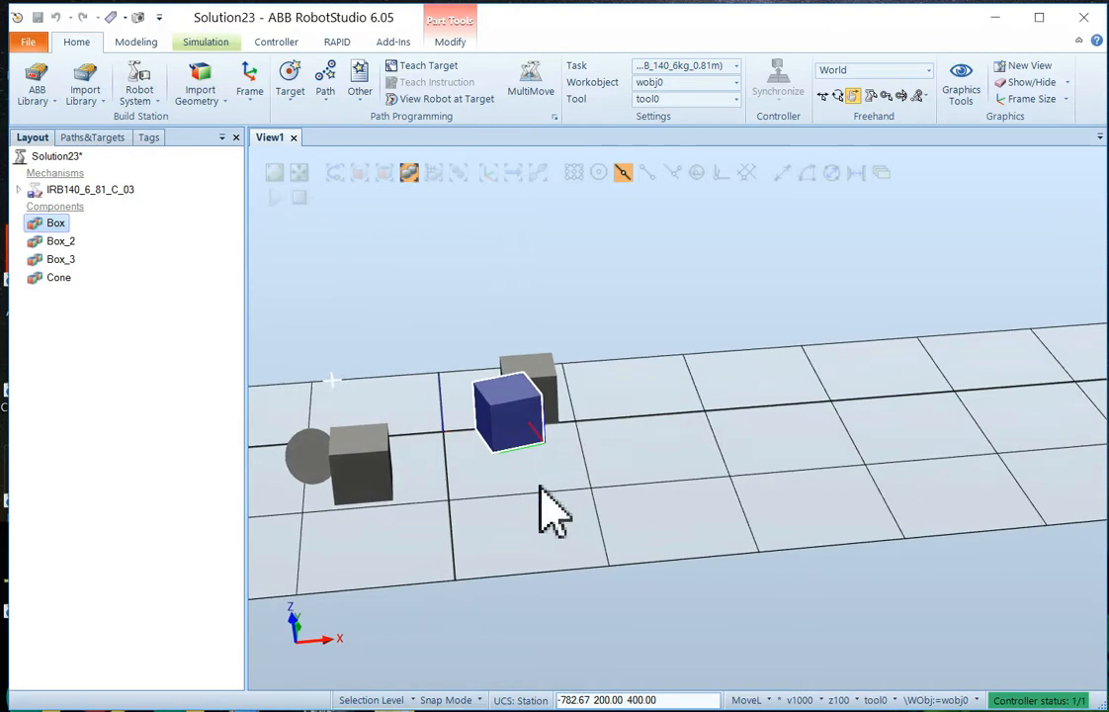
{"action": "left_click_drag", "start_coordinate": [521, 413], "coordinate": [405, 368]}
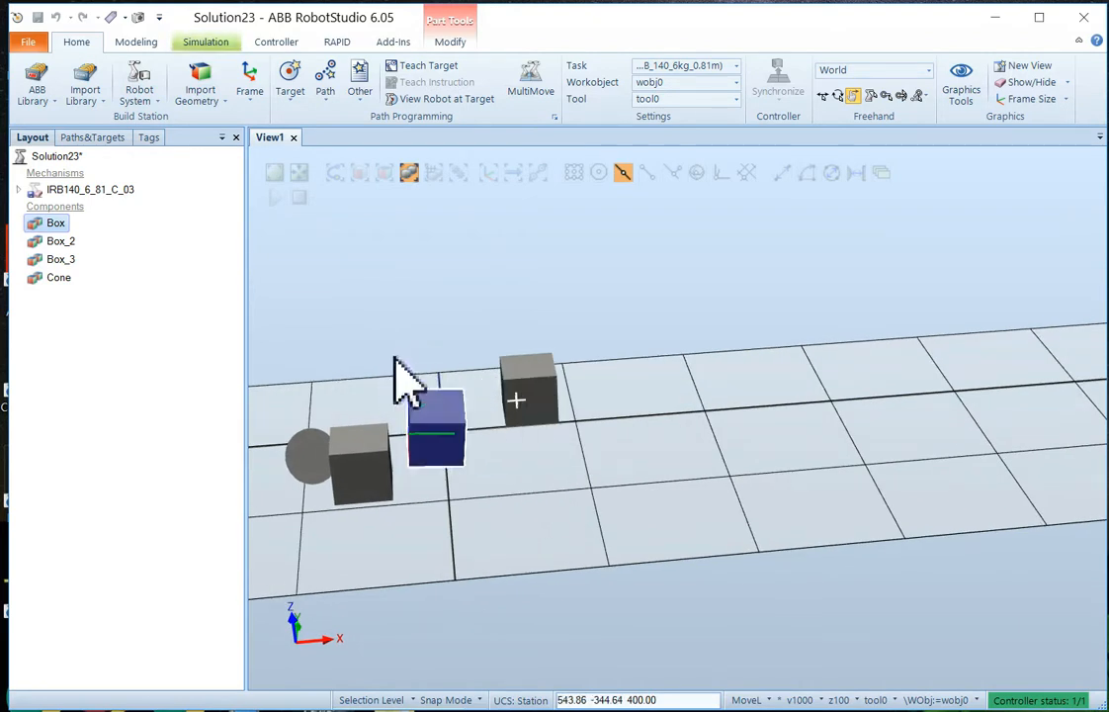
{"action": "left_click", "coordinate": [299, 198]}
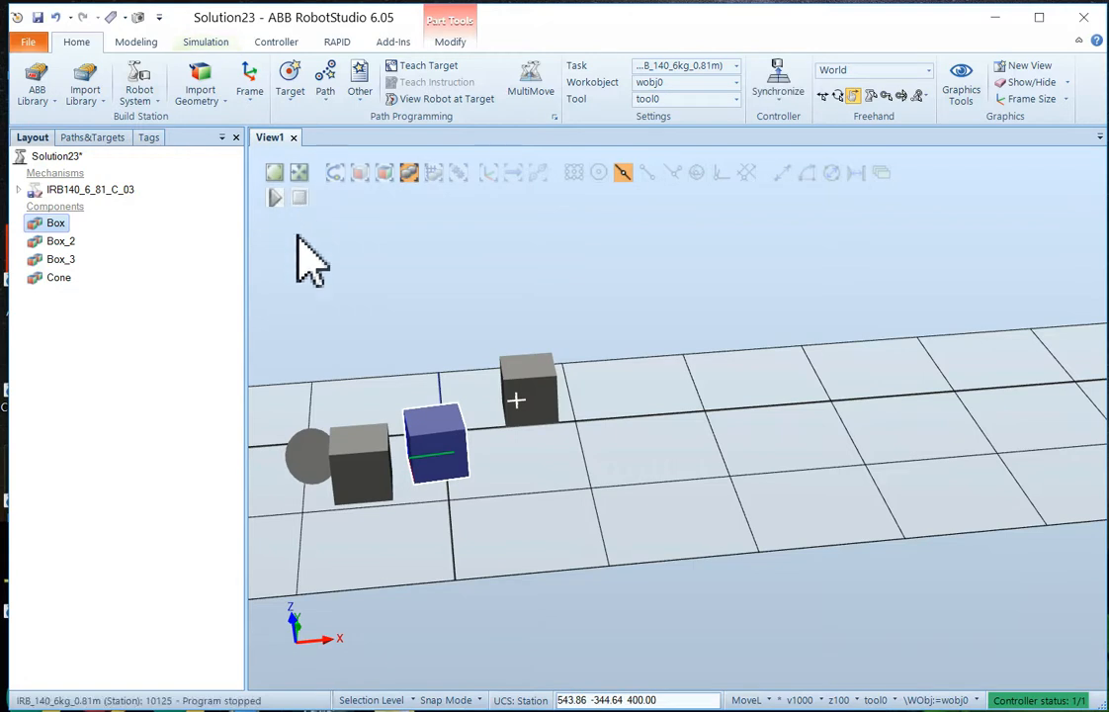
- Create a solid box at the world origin with length 500 mm, width 500 mm and height 10 mm
{"action": "left_click", "coordinate": [138, 42]}
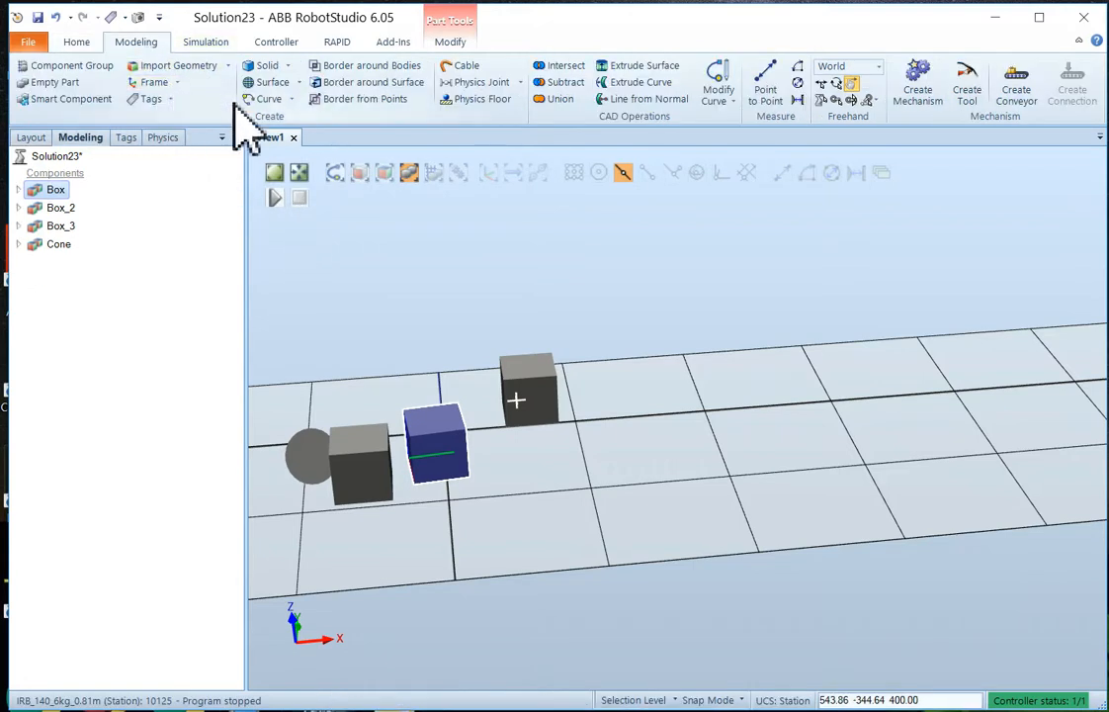
{"action": "left_click", "coordinate": [255, 67]}
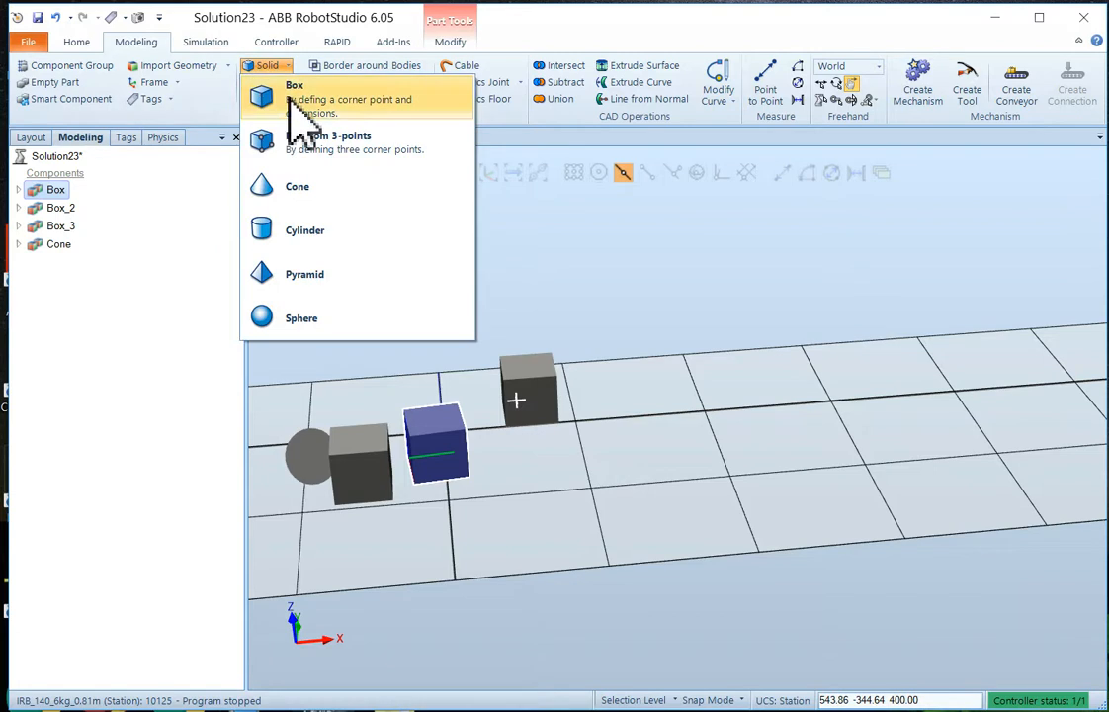
{"action": "left_click", "coordinate": [292, 99]}
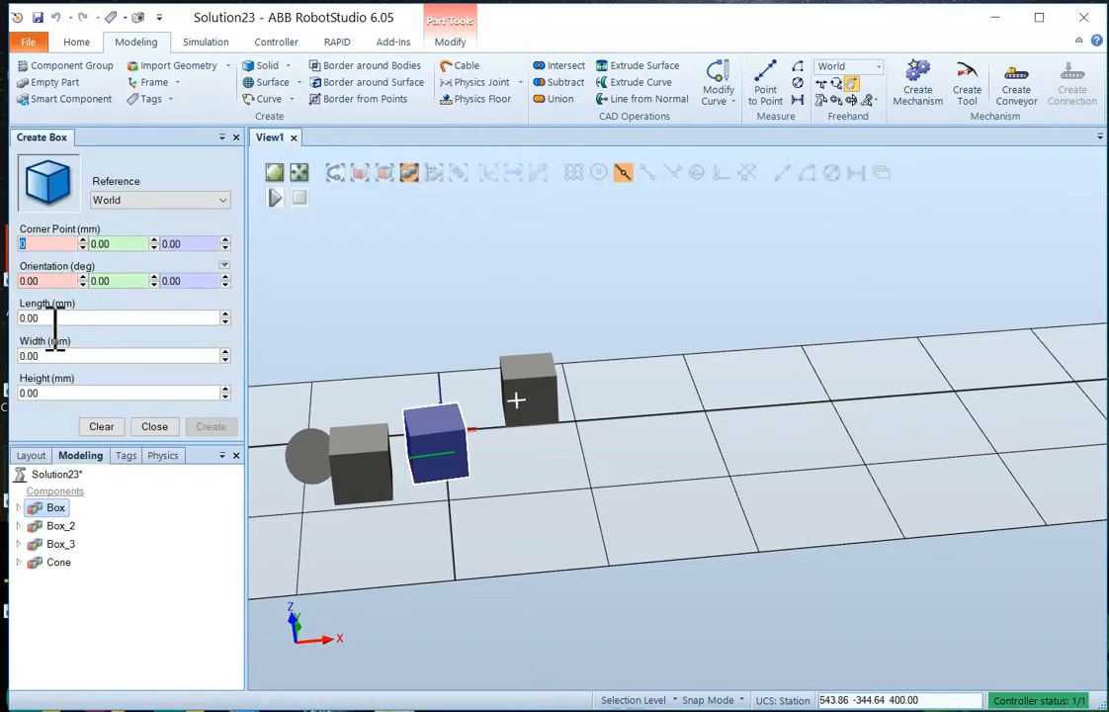
{"action": "type", "text": "50"}
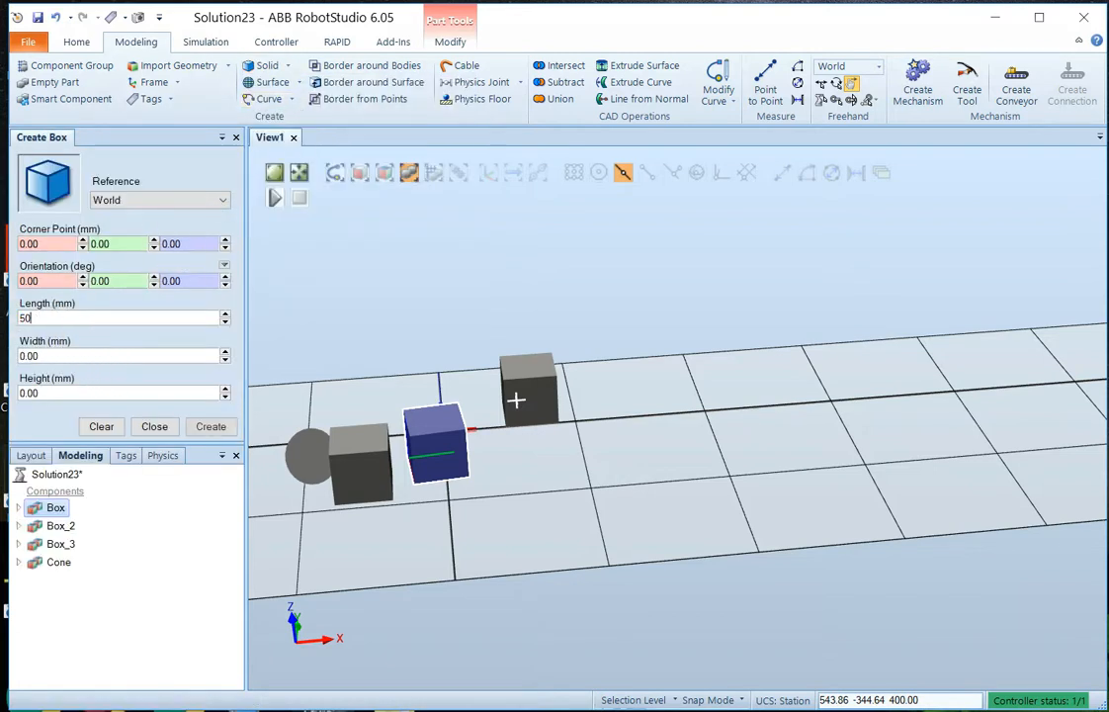
{"action": "type", "text": "0"}
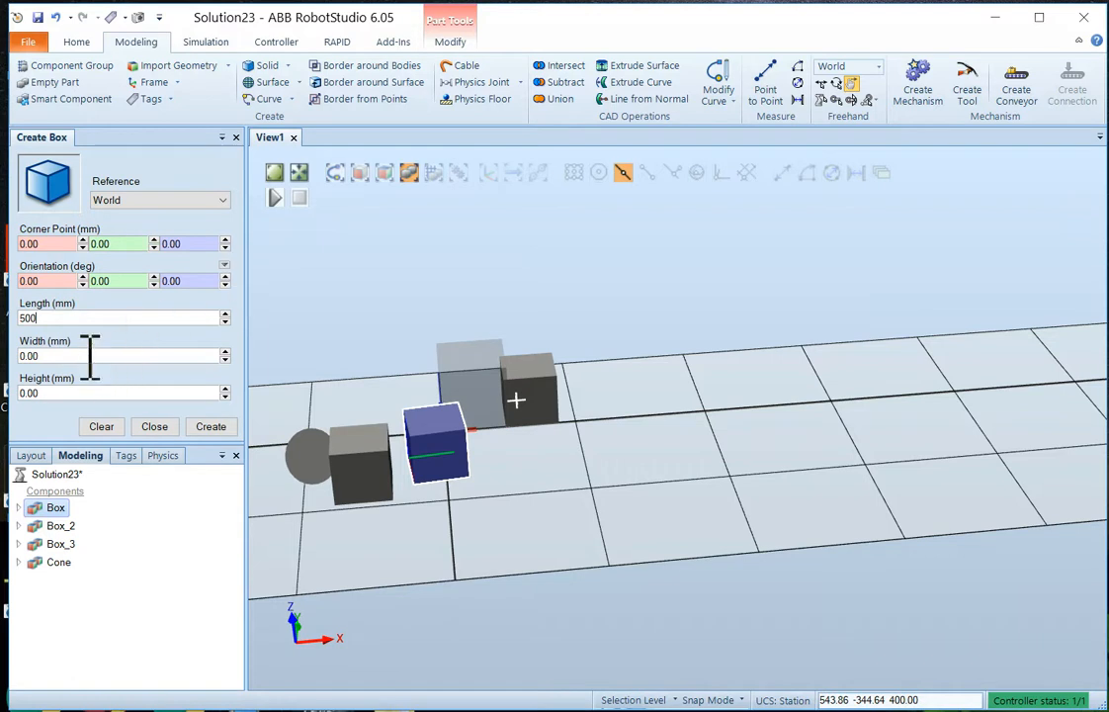
{"action": "type", "text": "5"}
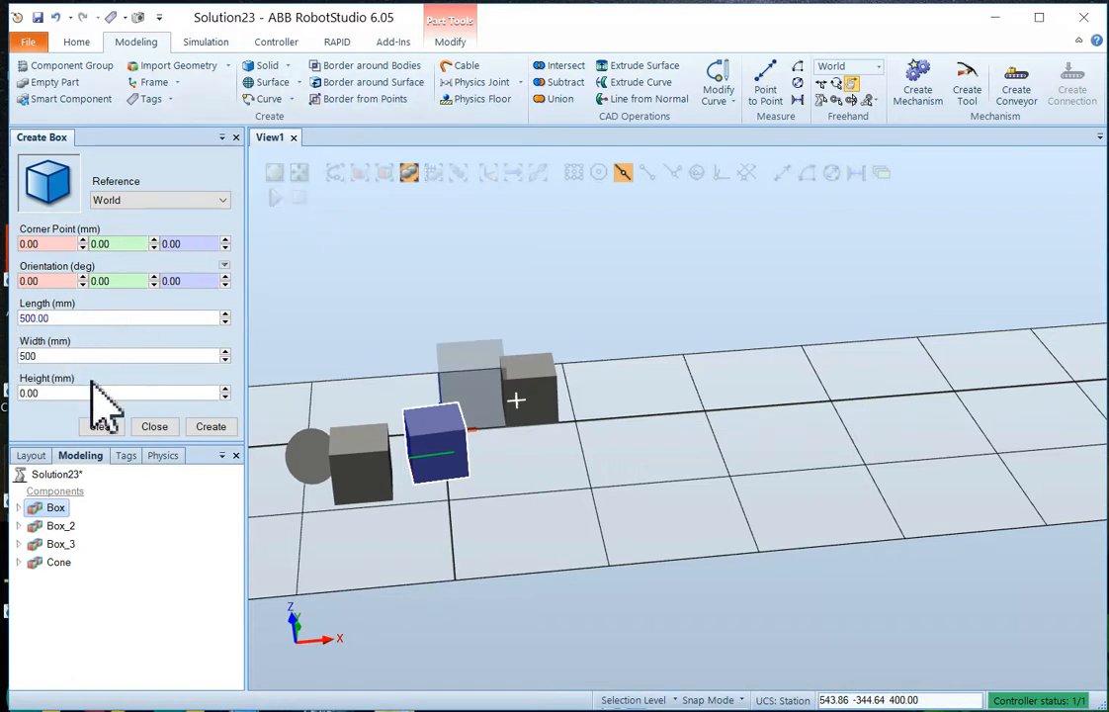
{"action": "type", "text": "10"}
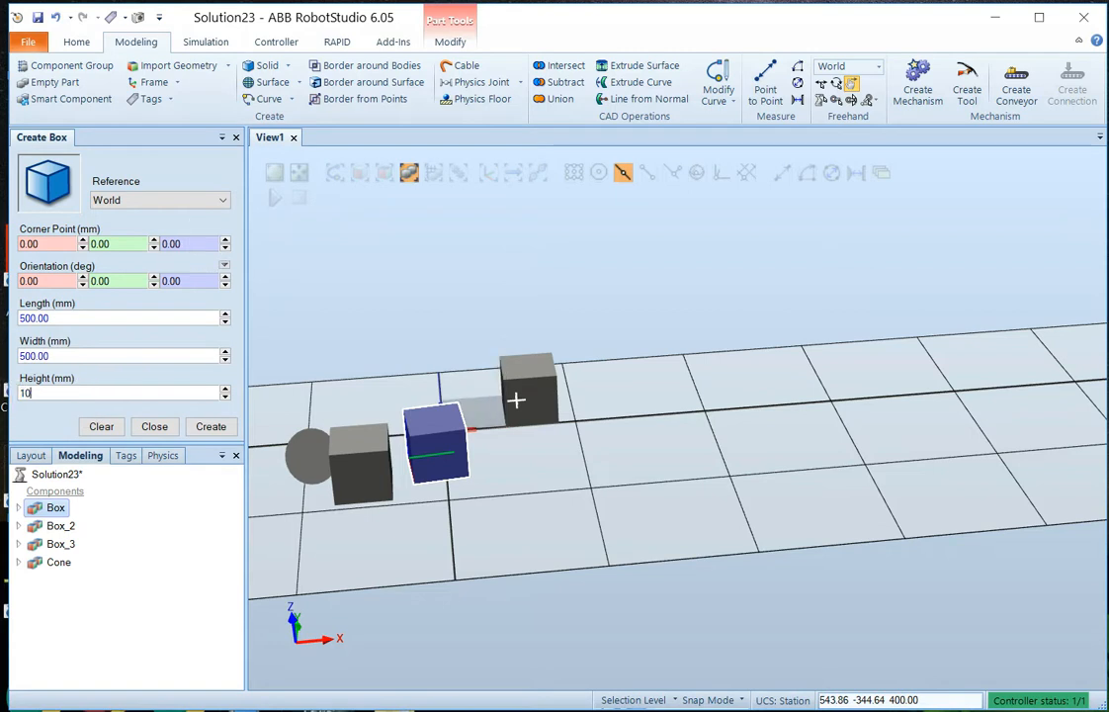
{"action": "left_click", "coordinate": [222, 430]}
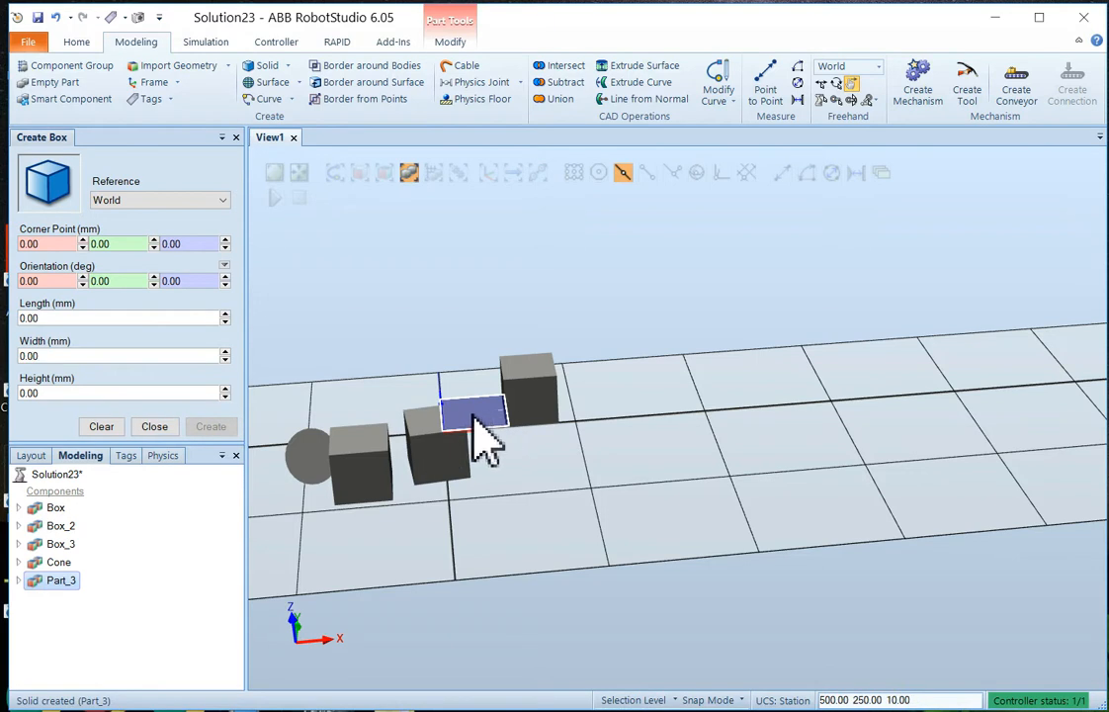
{"action": "left_click", "coordinate": [151, 426]}
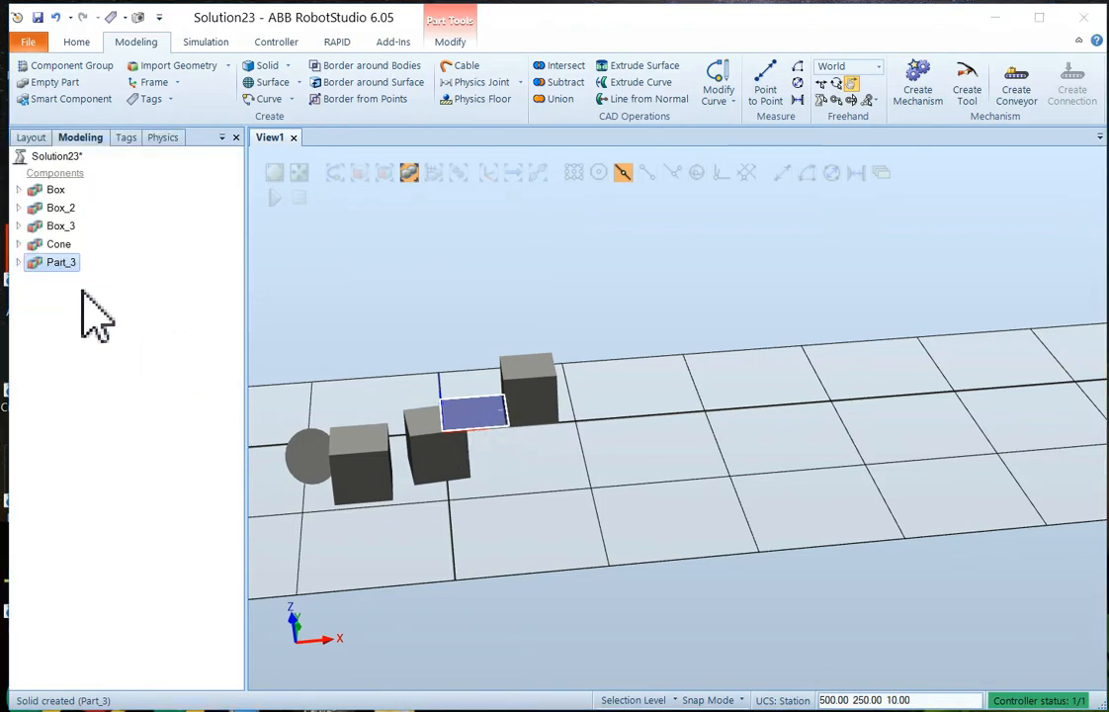
- Delete the flat 10 mm high box Part_3 from the station
{"action": "right_click", "coordinate": [54, 265]}
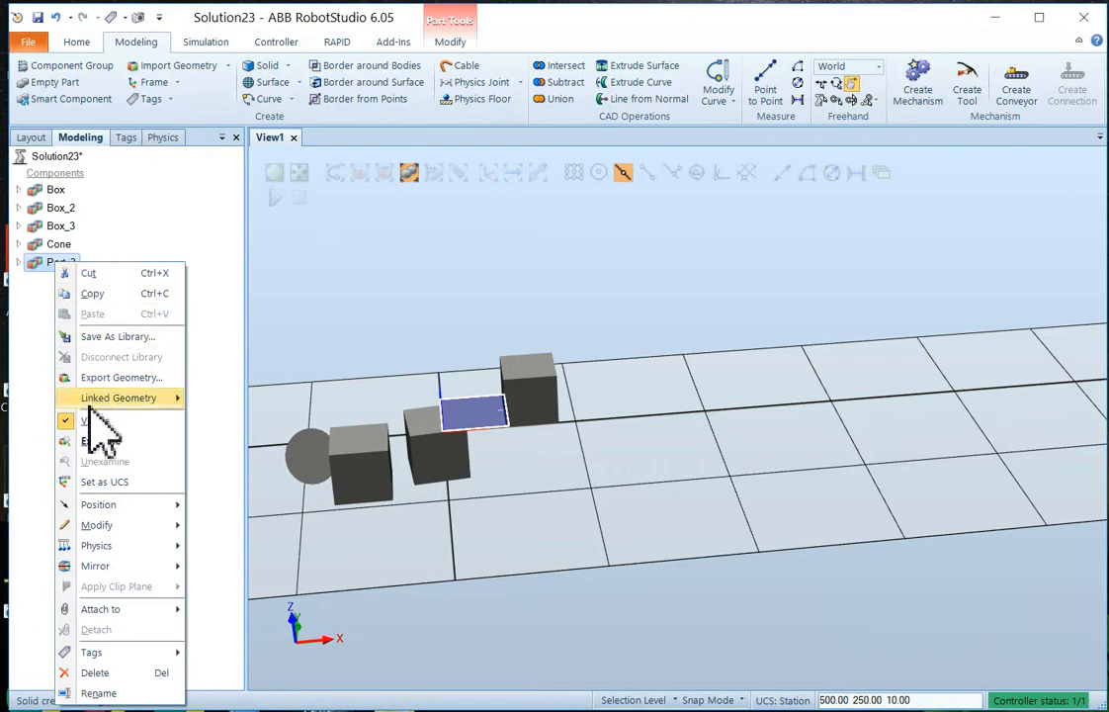
{"action": "mouse_move", "coordinate": [88, 528]}
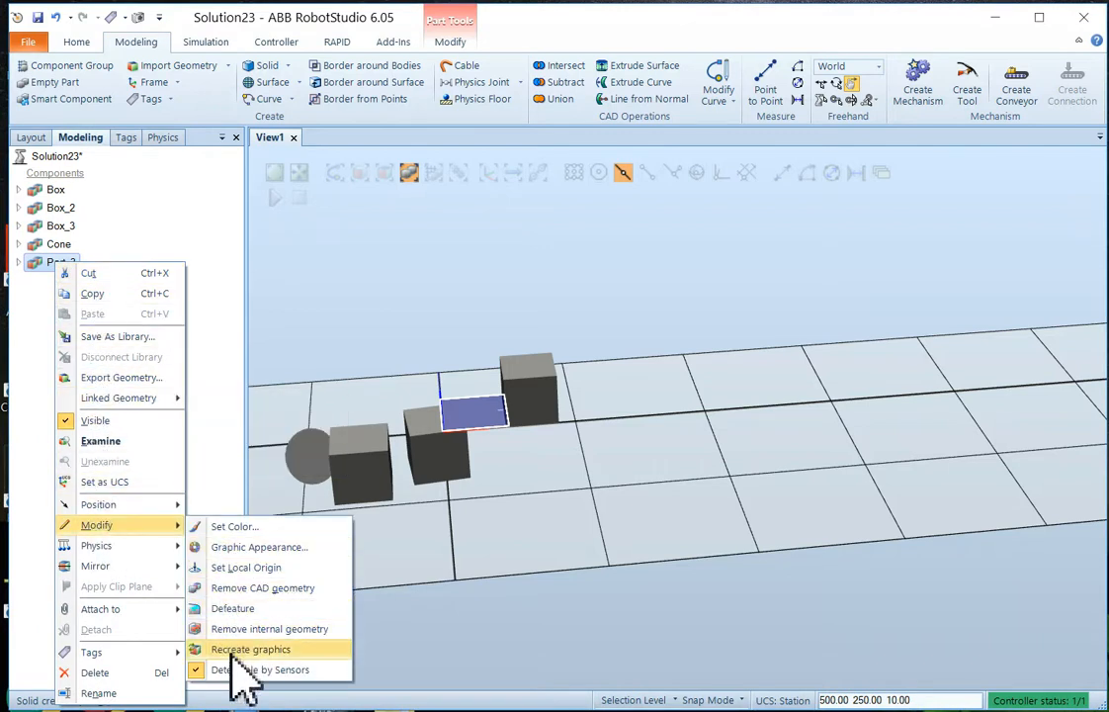
{"action": "left_click", "coordinate": [373, 536]}
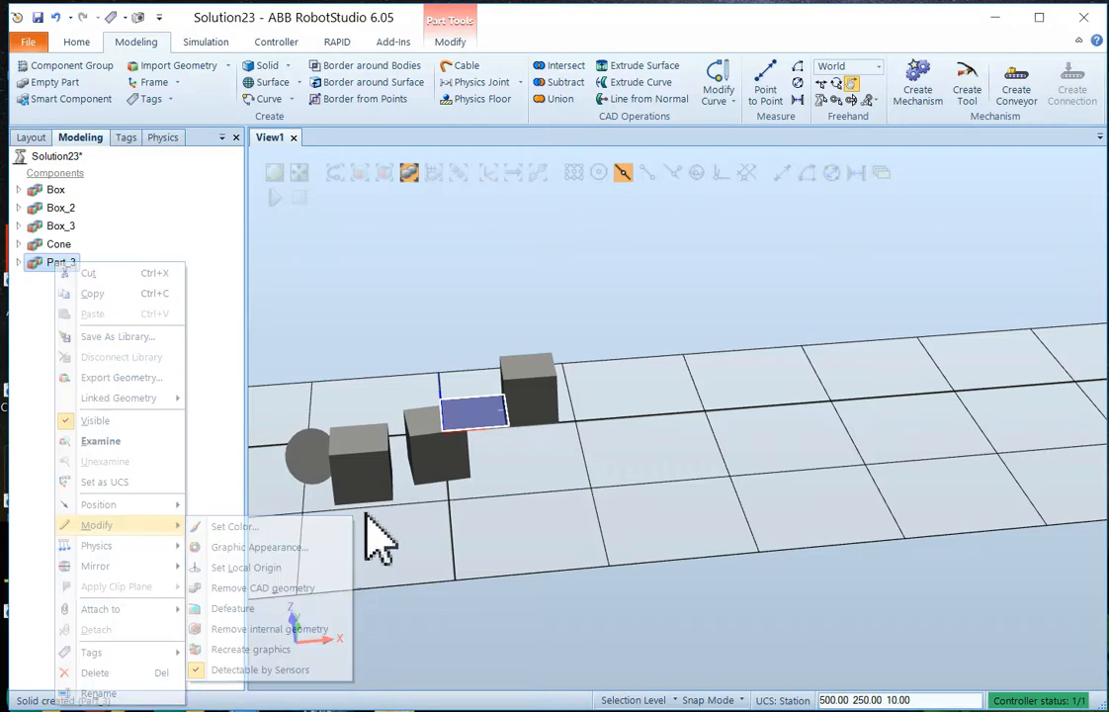
{"action": "right_click", "coordinate": [478, 415]}
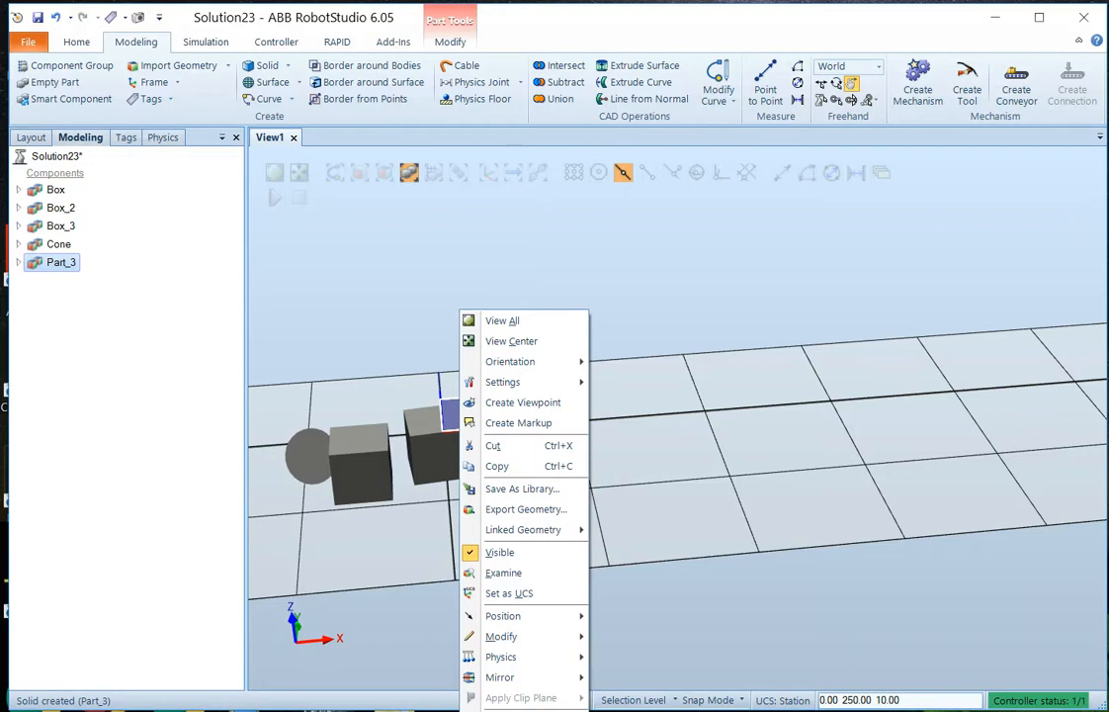
{"action": "left_click", "coordinate": [492, 710]}
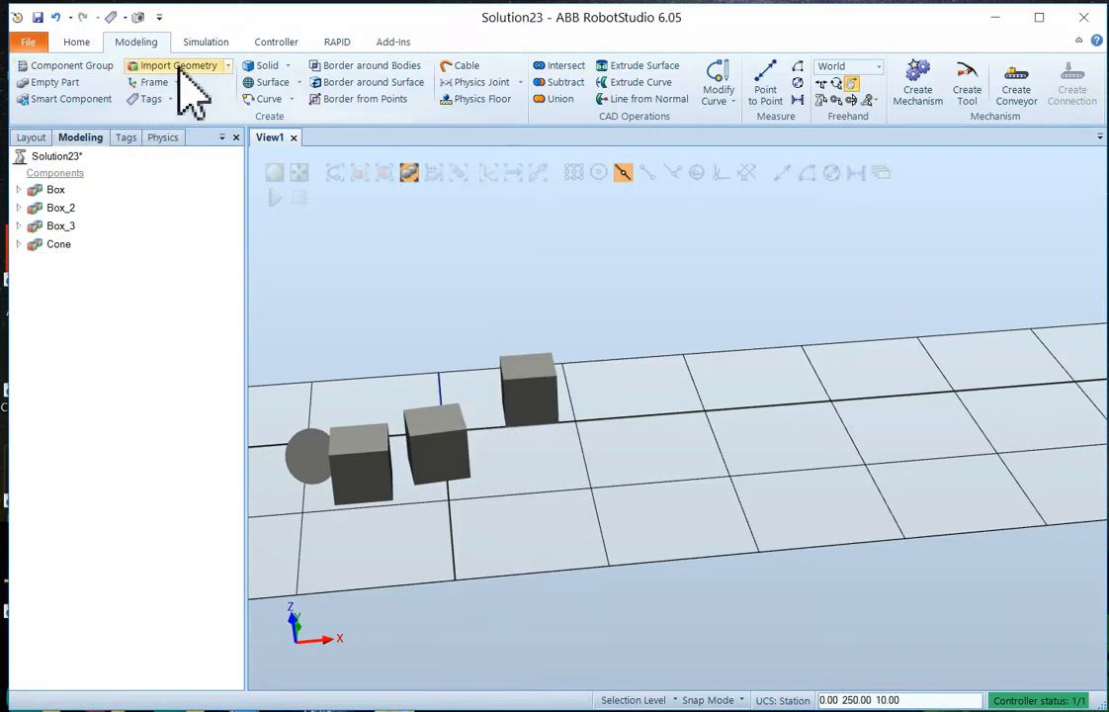
- Create a solid box at the world origin with length 5000 mm, width 500 mm and height 10 mm
{"action": "left_click", "coordinate": [289, 67]}
{"action": "left_click", "coordinate": [297, 99]}
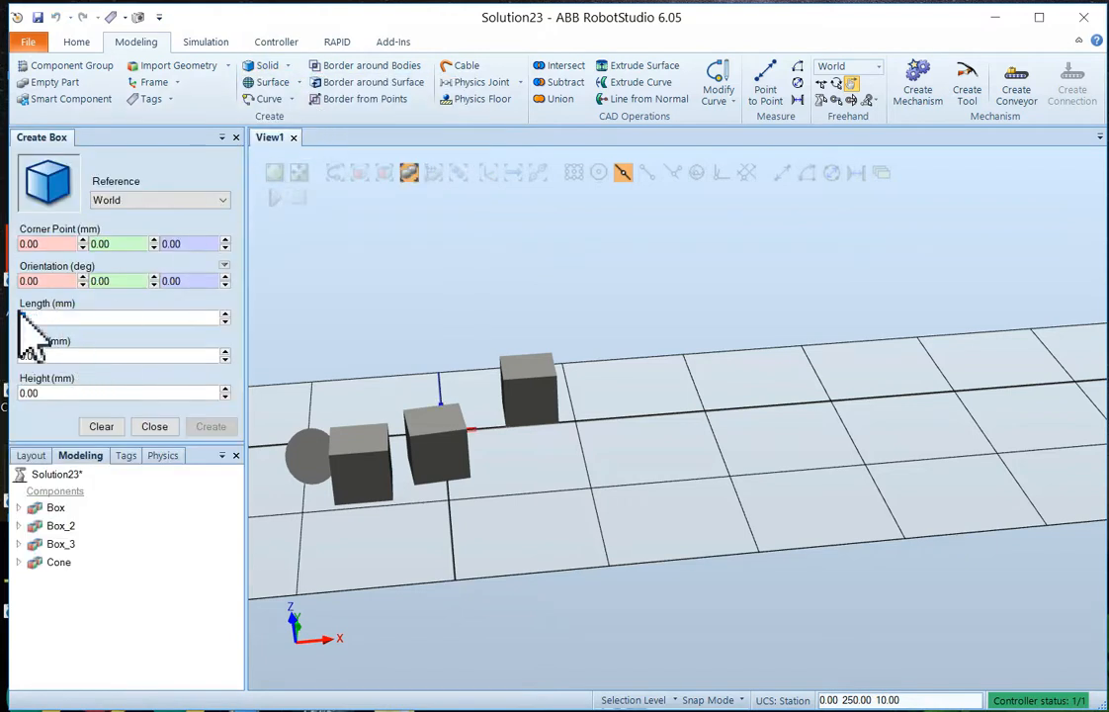
{"action": "type", "text": "5000"}
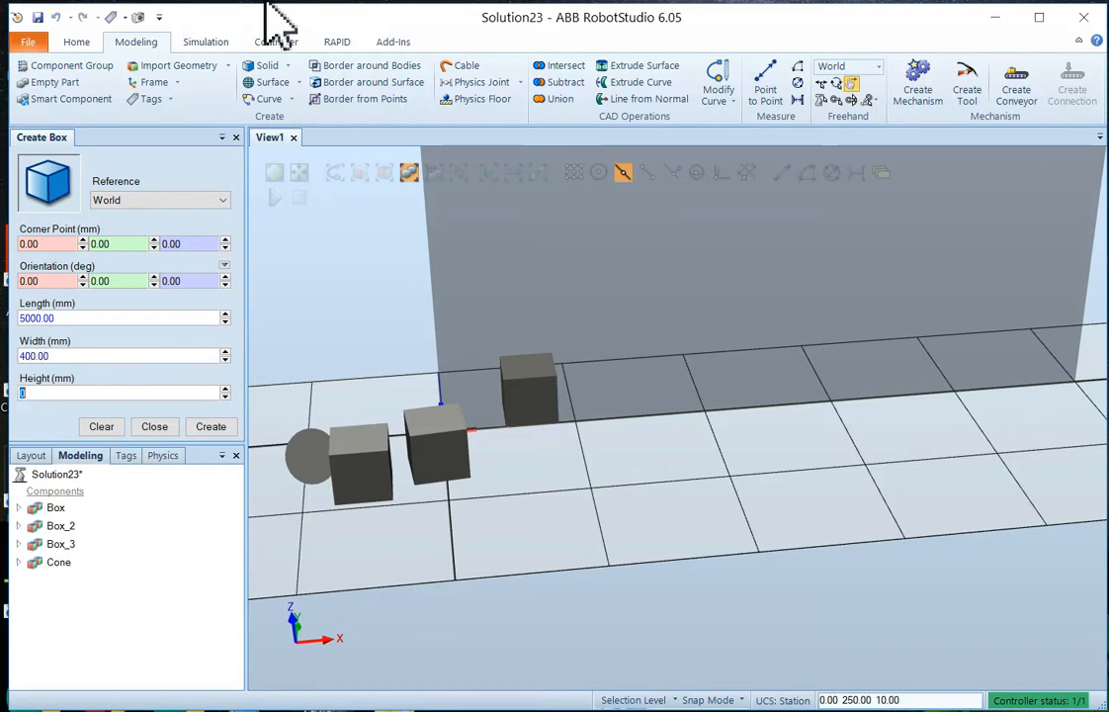
{"action": "type", "text": "10.00"}
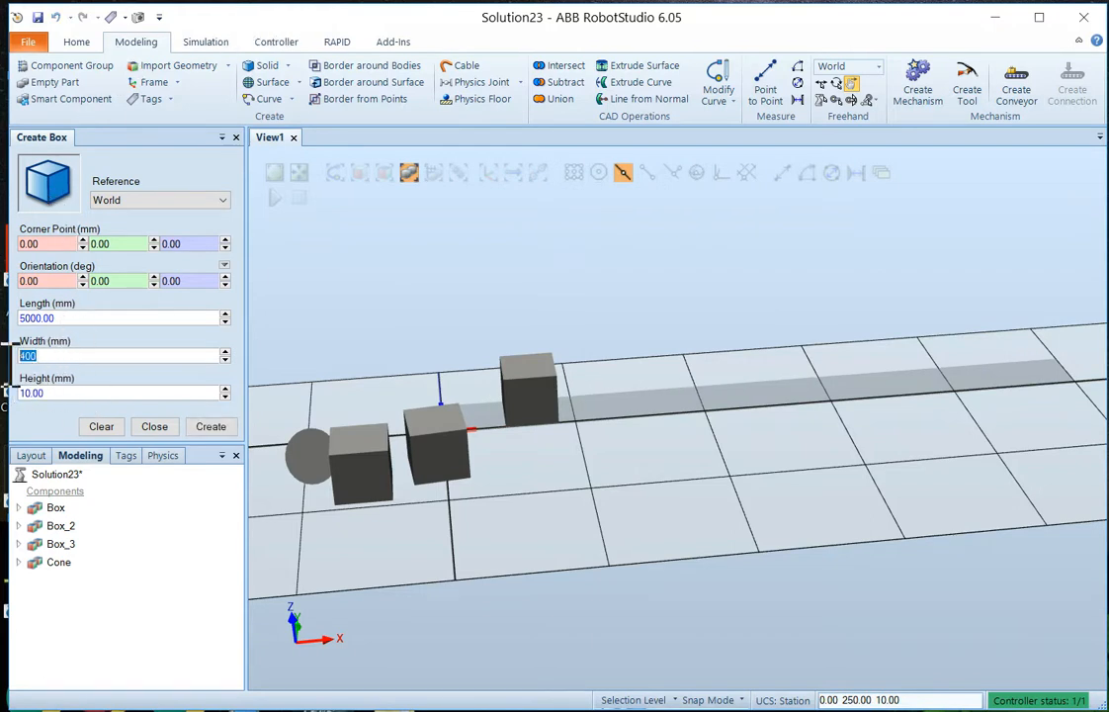
{"action": "type", "text": "500"}
{"action": "key", "text": "Return"}
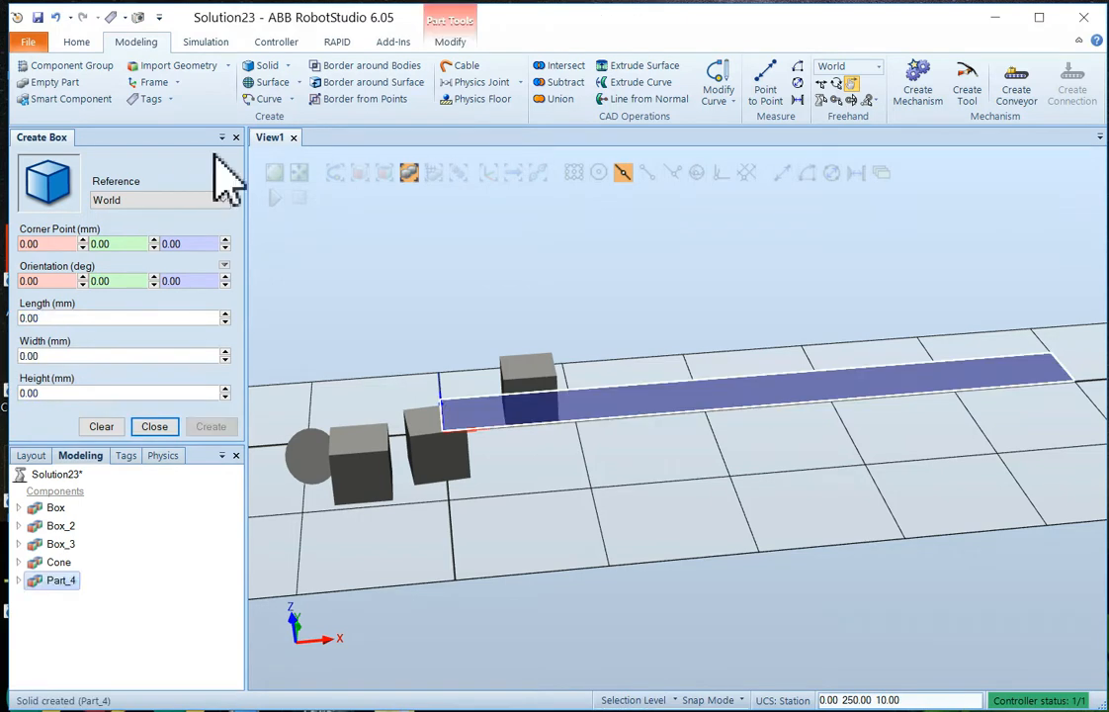
{"action": "left_click", "coordinate": [164, 427]}
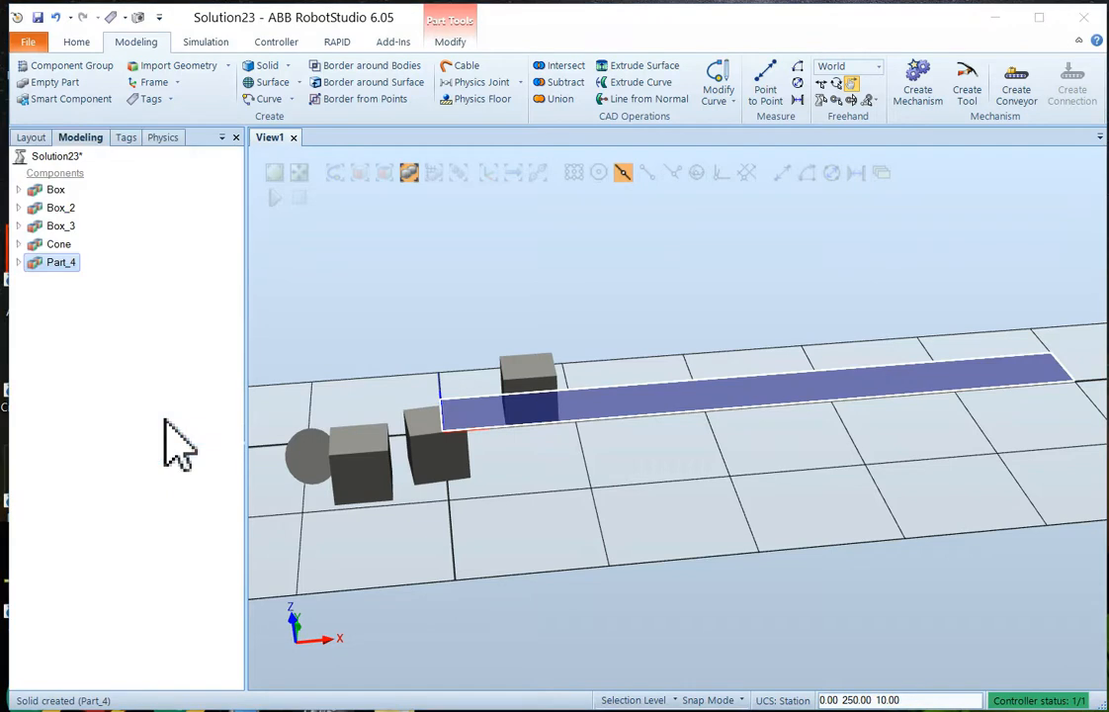
- Rename the long flat plate Part_4 as Slide
{"action": "right_click", "coordinate": [63, 267]}
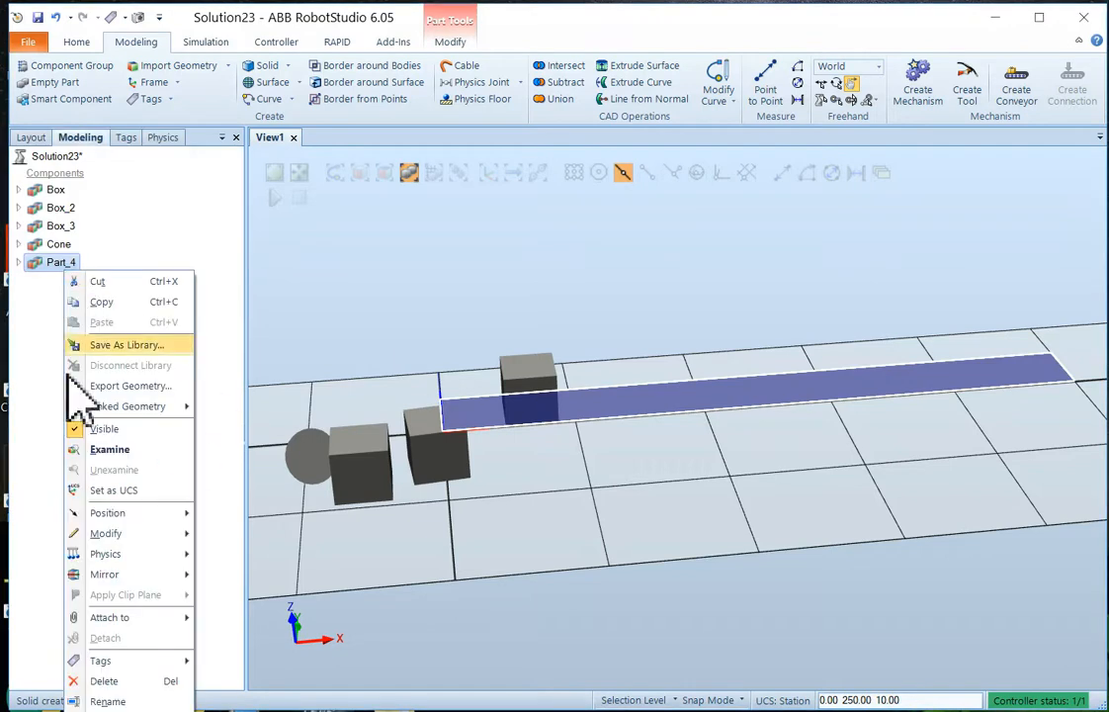
{"action": "left_click", "coordinate": [107, 701]}
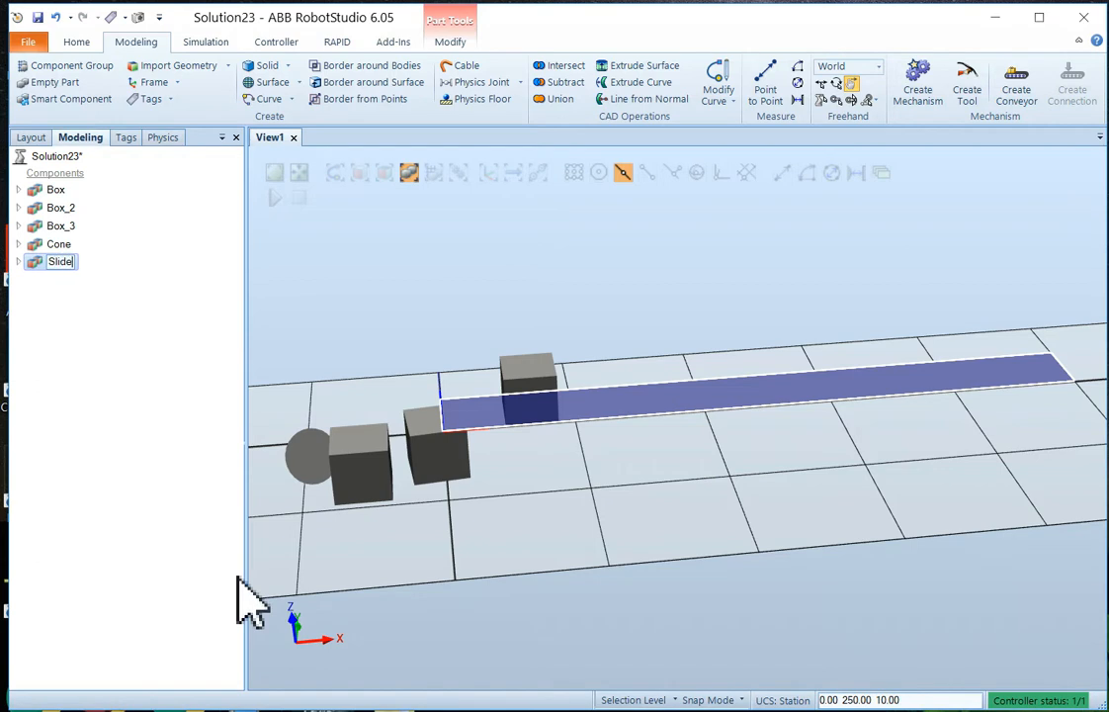
{"action": "type", "text": "Slide"}
{"action": "left_click", "coordinate": [630, 507]}
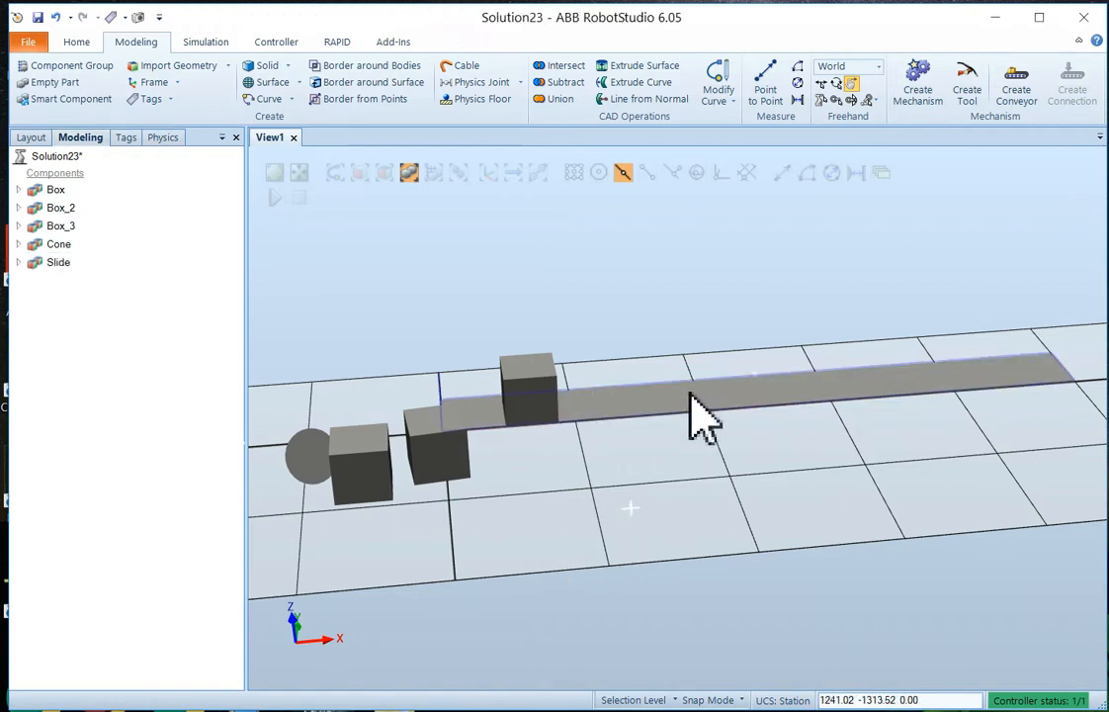
- Delete Box_2, the box standing on the long plate
{"action": "left_click", "coordinate": [553, 394]}
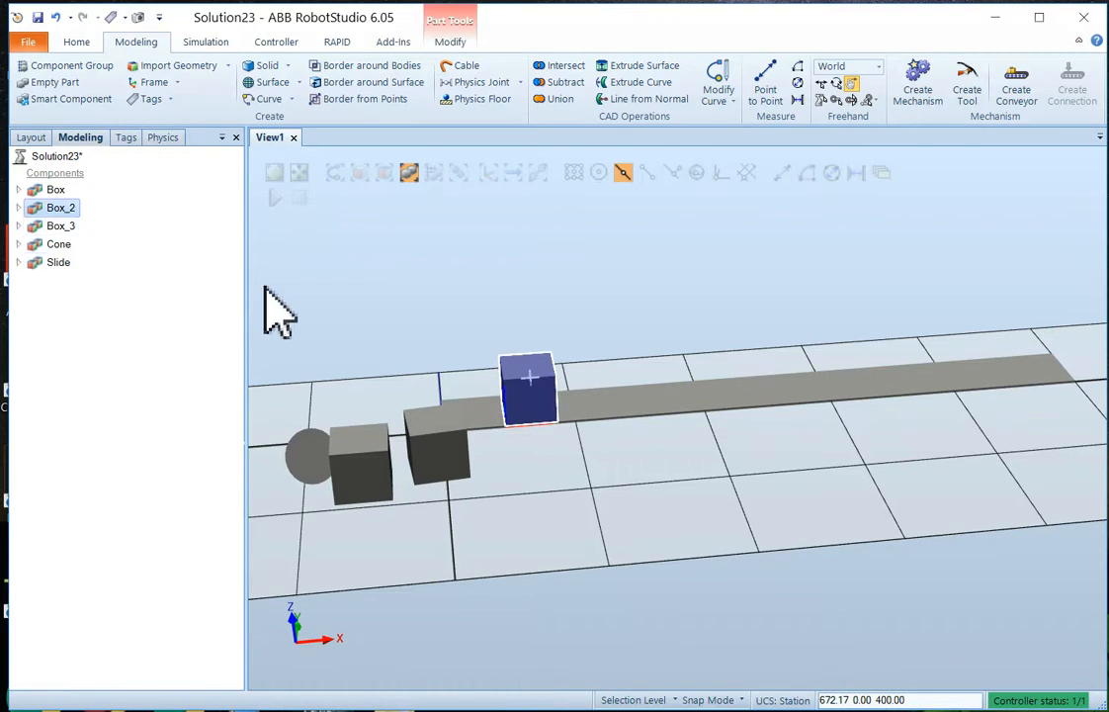
{"action": "key", "text": "Delete"}
- Rotate Slide 10 degrees around the Y axis at the world origin
{"action": "left_click", "coordinate": [491, 413]}
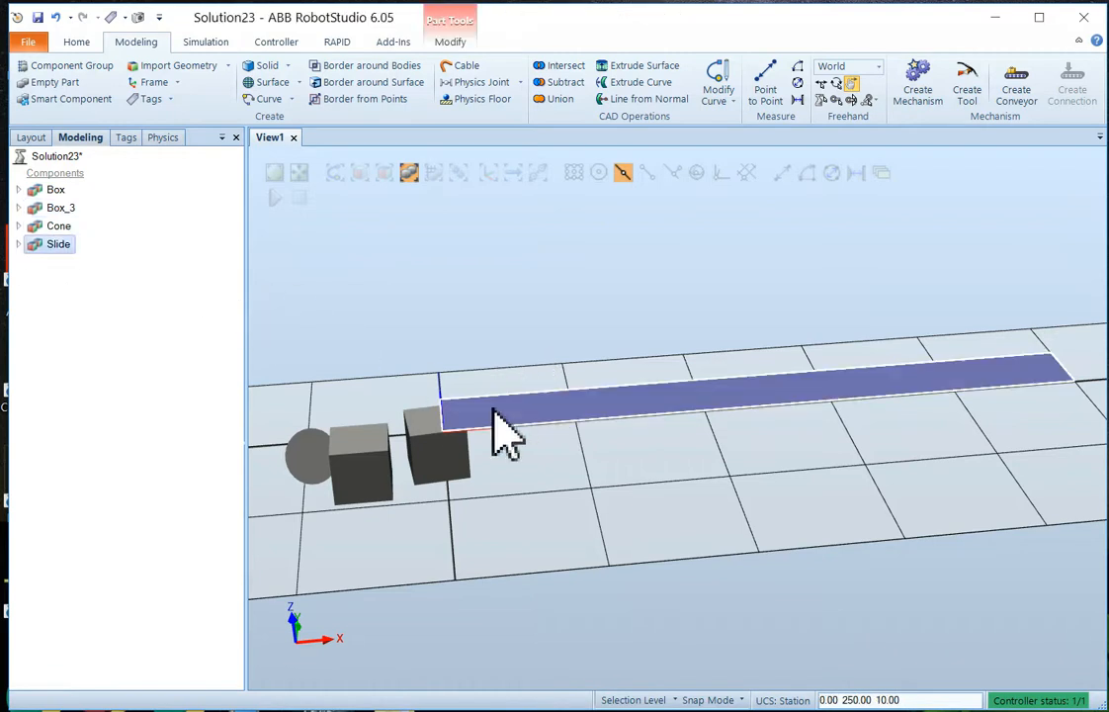
{"action": "right_click", "coordinate": [66, 244]}
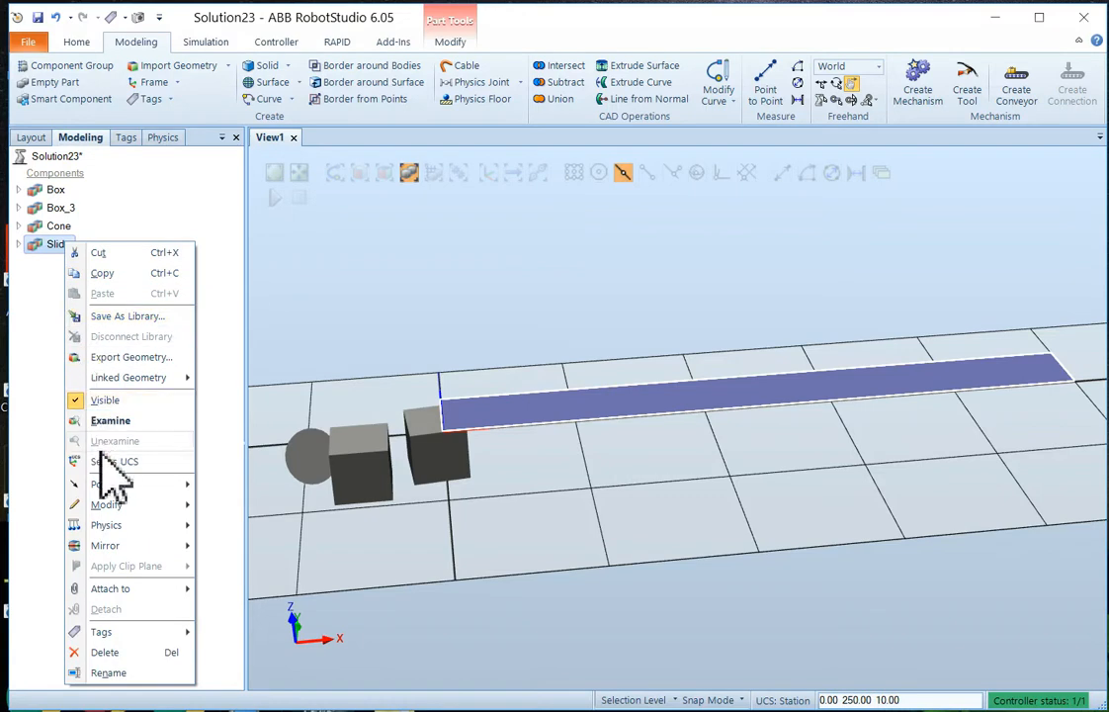
{"action": "mouse_move", "coordinate": [118, 489]}
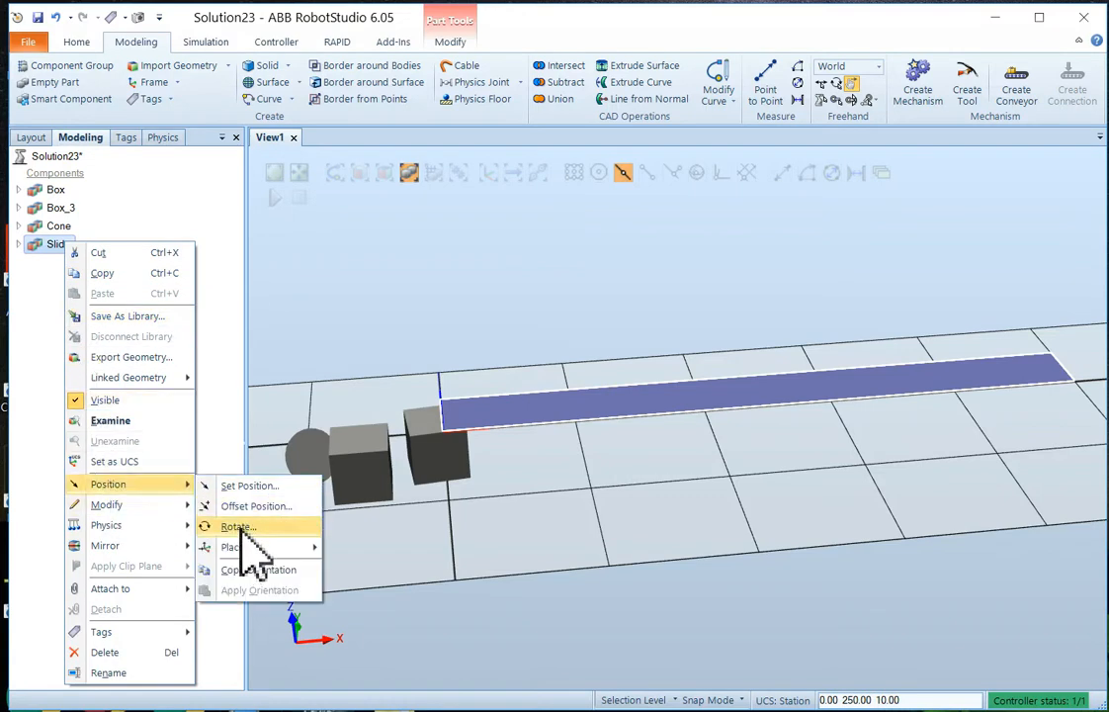
{"action": "left_click", "coordinate": [301, 529]}
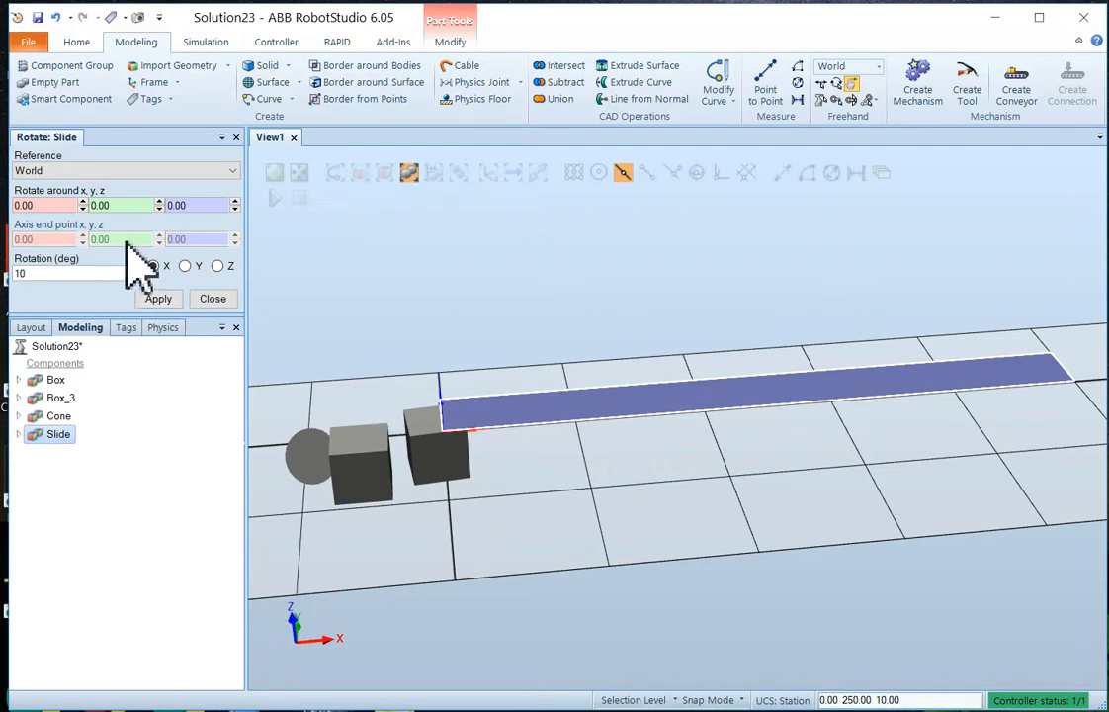
{"action": "left_click", "coordinate": [186, 266]}
{"action": "left_click", "coordinate": [163, 298]}
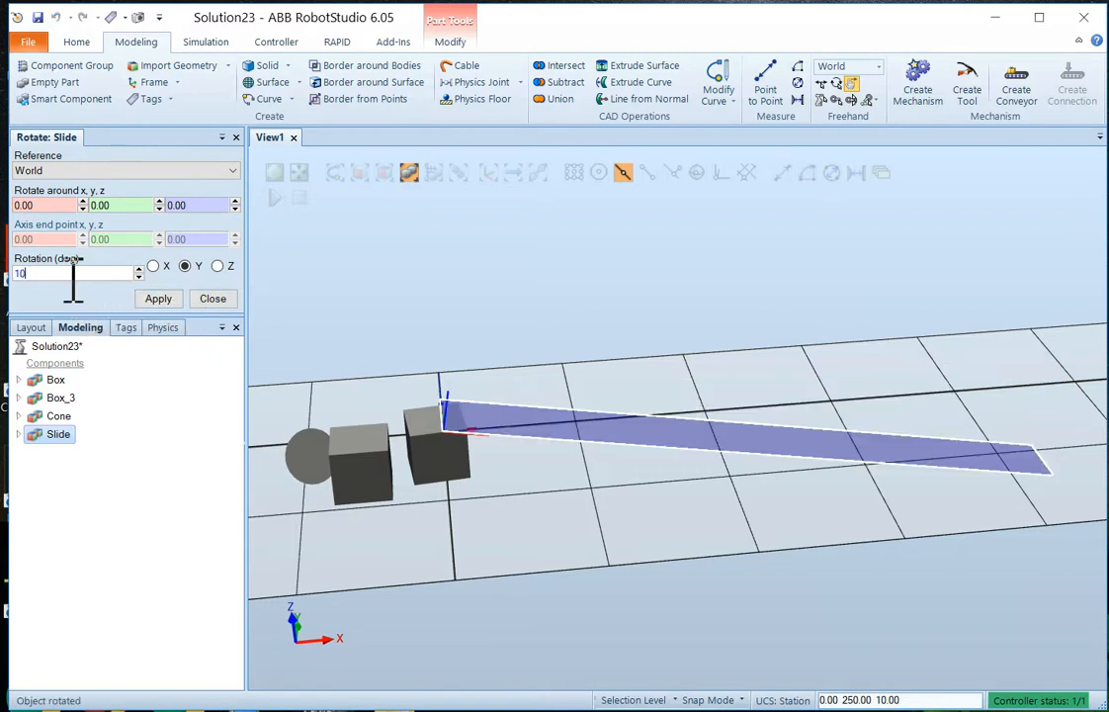
- Apply a rotation of -10 degrees around the world Y axis to Slide twice, tilting its far end upward
{"action": "type", "text": "-"}
{"action": "left_click", "coordinate": [158, 298]}
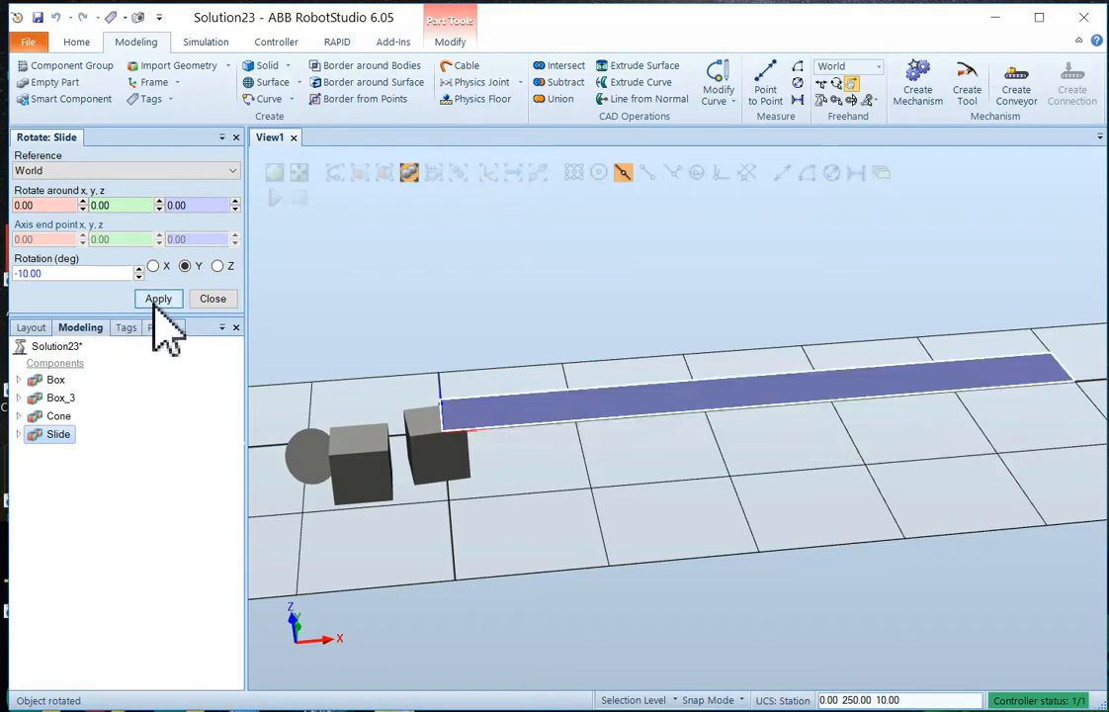
{"action": "left_click", "coordinate": [158, 299]}
{"action": "left_click", "coordinate": [615, 506]}
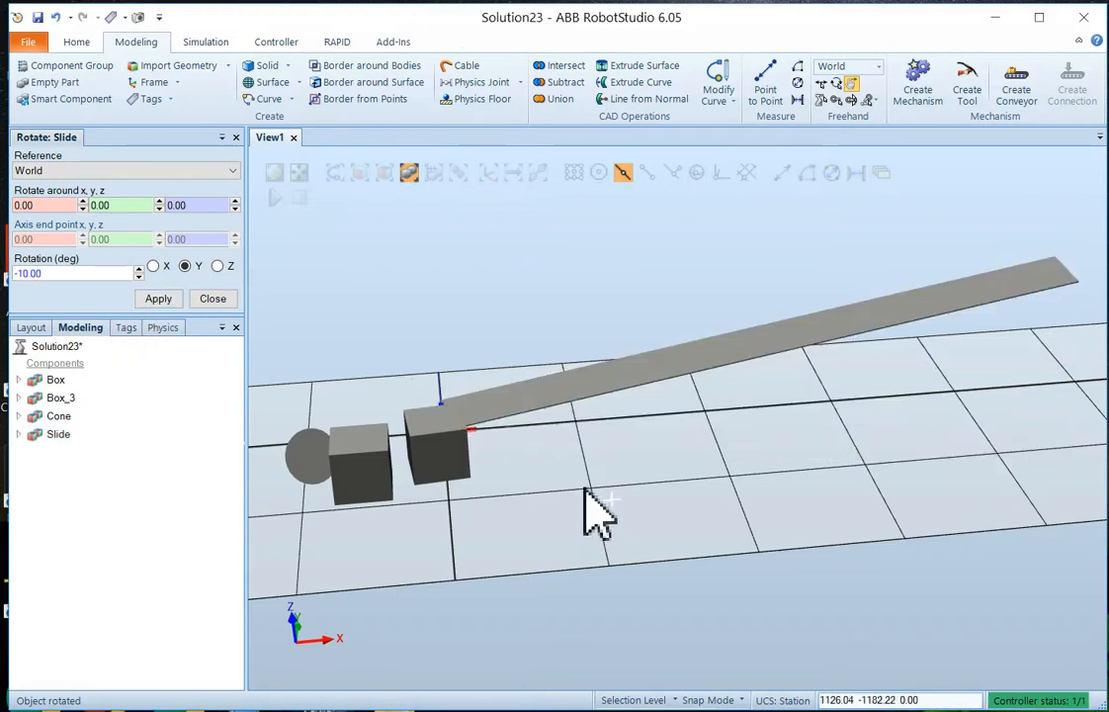
- Set the physics behavior of the inclined plate Slide to Fixed
{"action": "left_click_drag", "start_coordinate": [555, 478], "coordinate": [560, 396], "text": "ctrl+shift"}
{"action": "left_click", "coordinate": [566, 387]}
{"action": "right_click", "coordinate": [568, 374]}
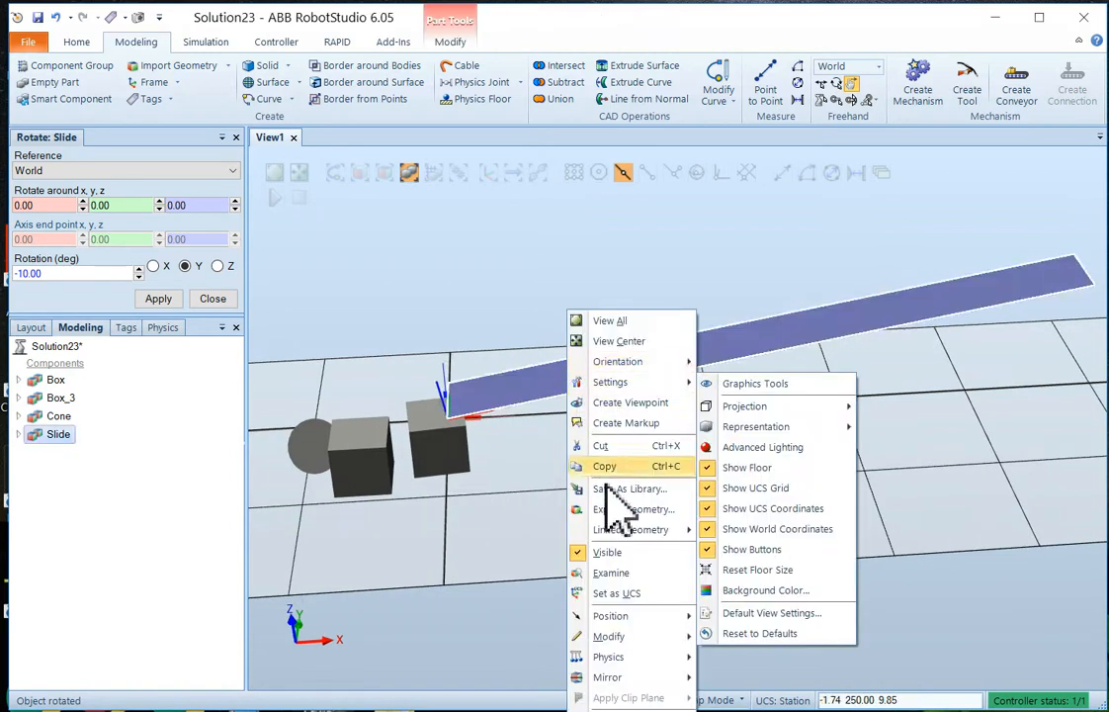
{"action": "mouse_move", "coordinate": [624, 658]}
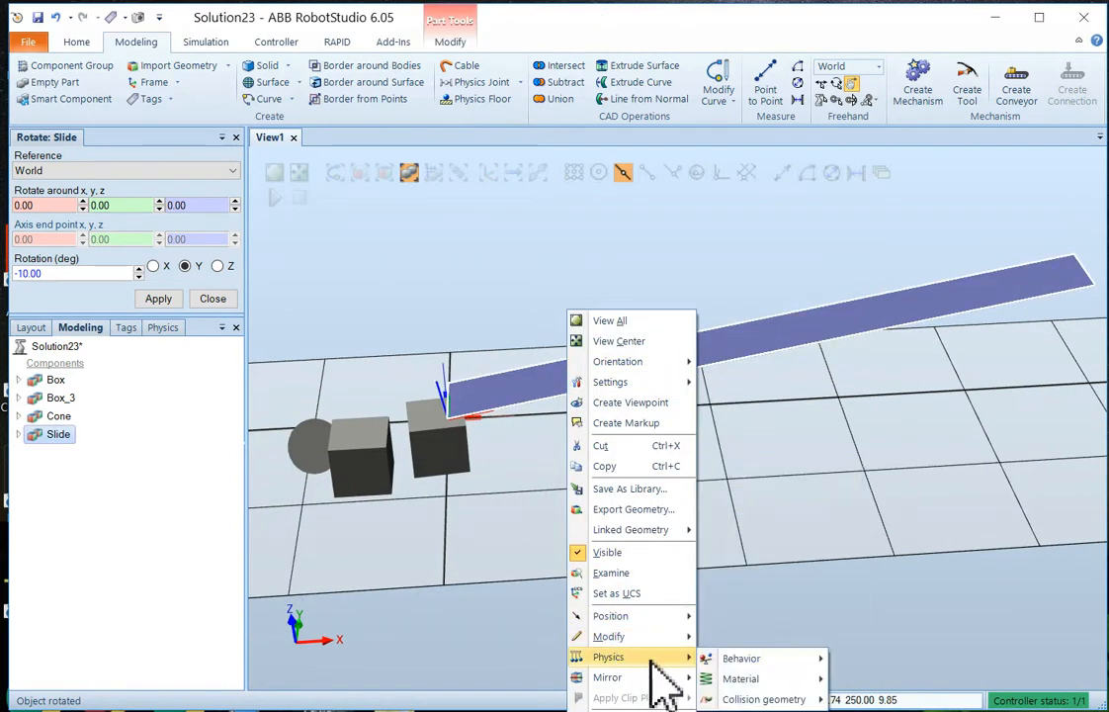
{"action": "mouse_move", "coordinate": [729, 658]}
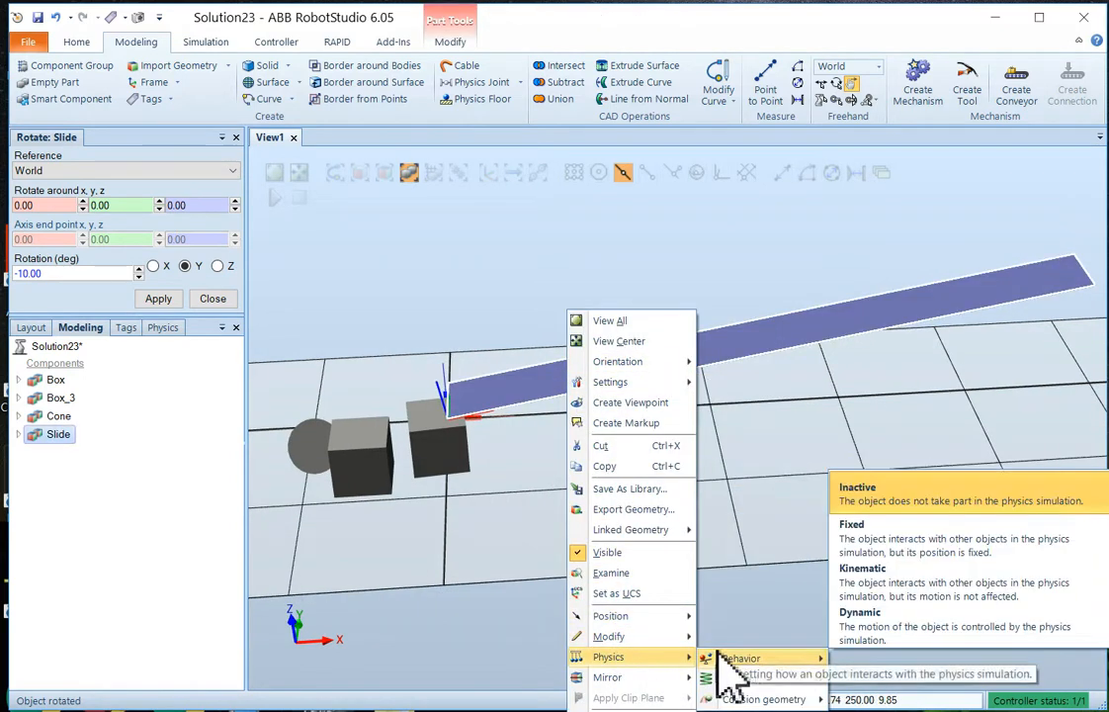
{"action": "left_click", "coordinate": [873, 541]}
{"action": "left_click", "coordinate": [363, 390]}
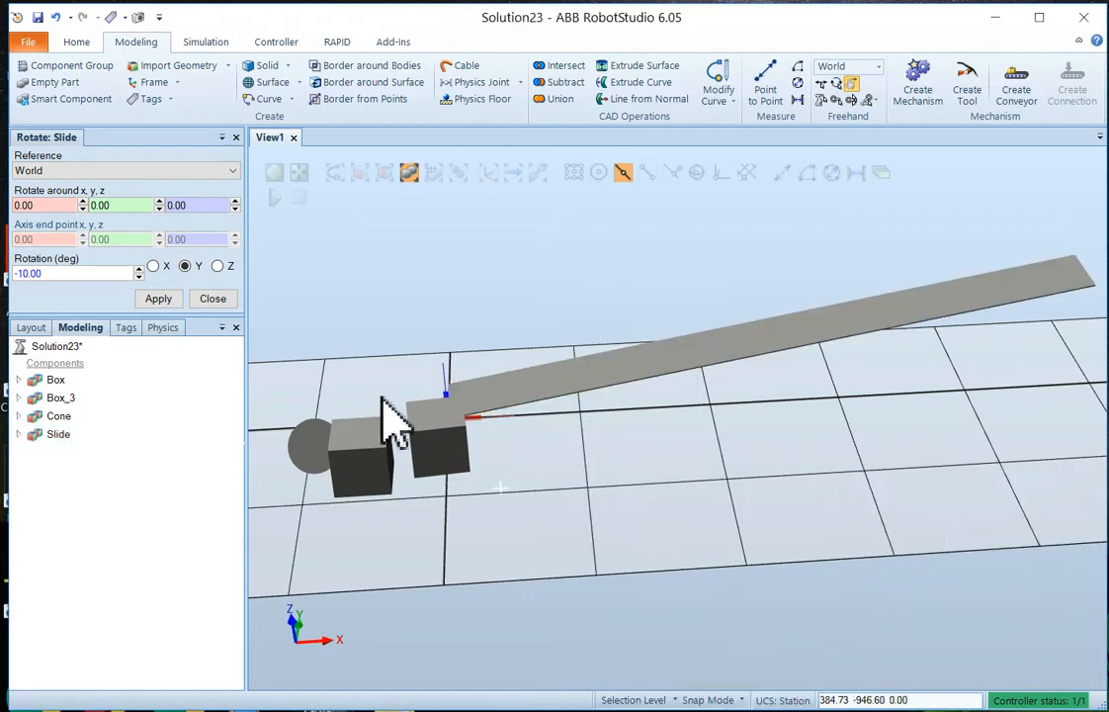
- Create a solid sphere with a radius of 200 mm centred at the world origin
{"action": "left_click", "coordinate": [279, 67]}
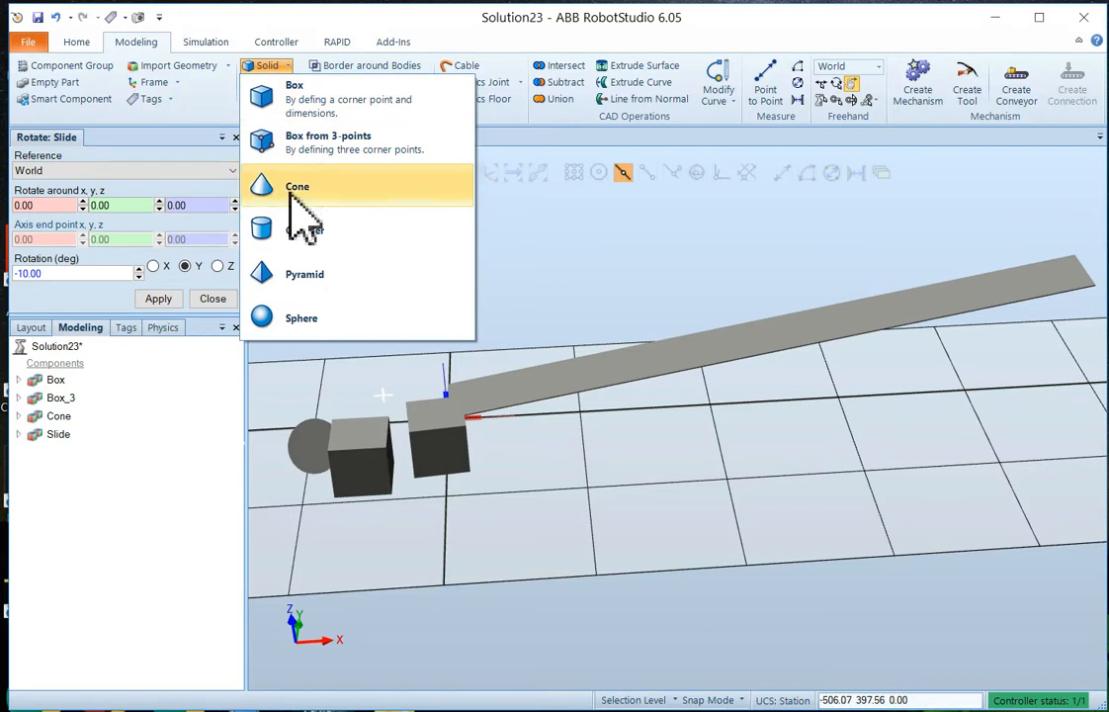
{"action": "left_click", "coordinate": [314, 318]}
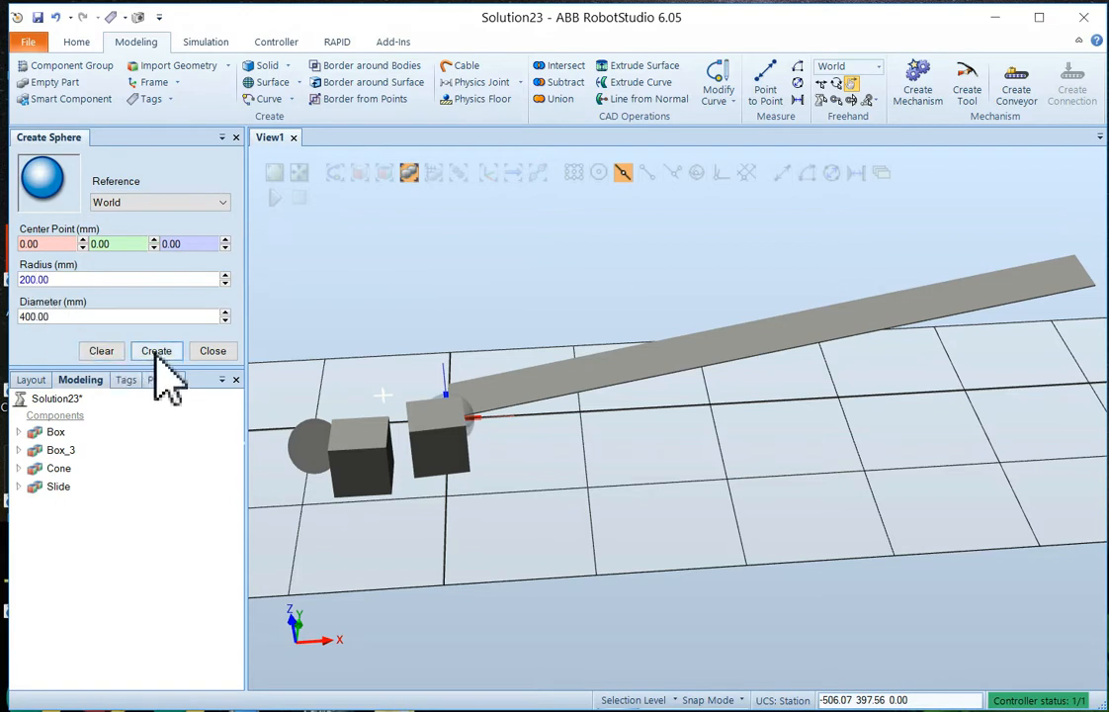
{"action": "left_click", "coordinate": [156, 352]}
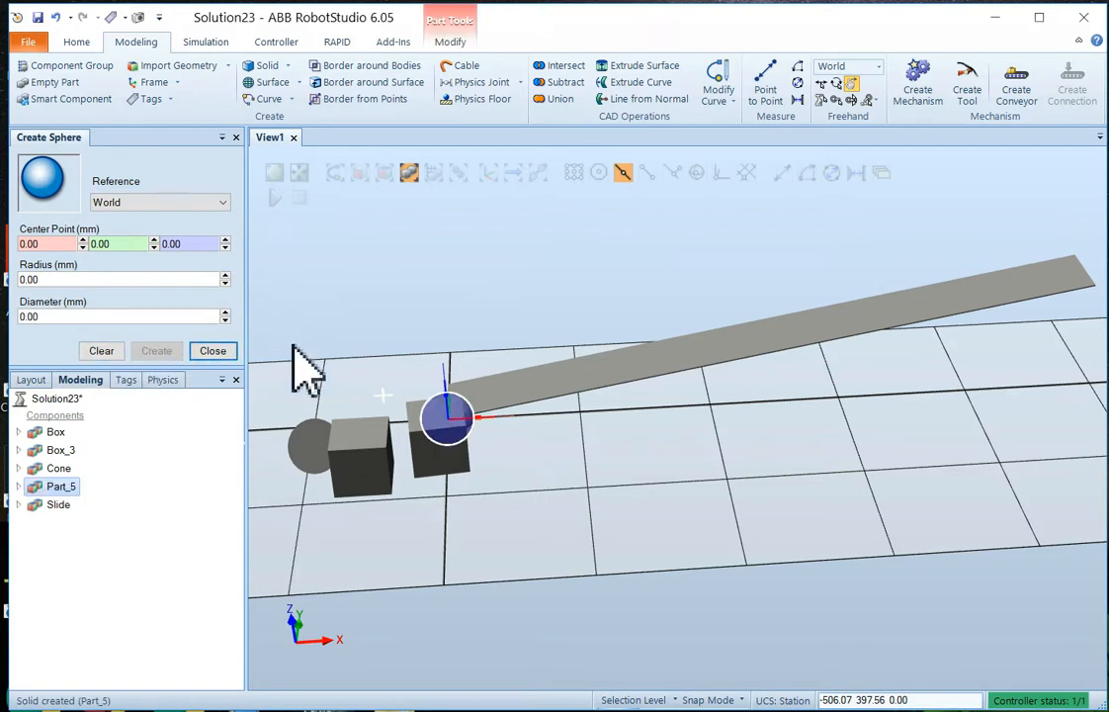
{"action": "left_click", "coordinate": [213, 352]}
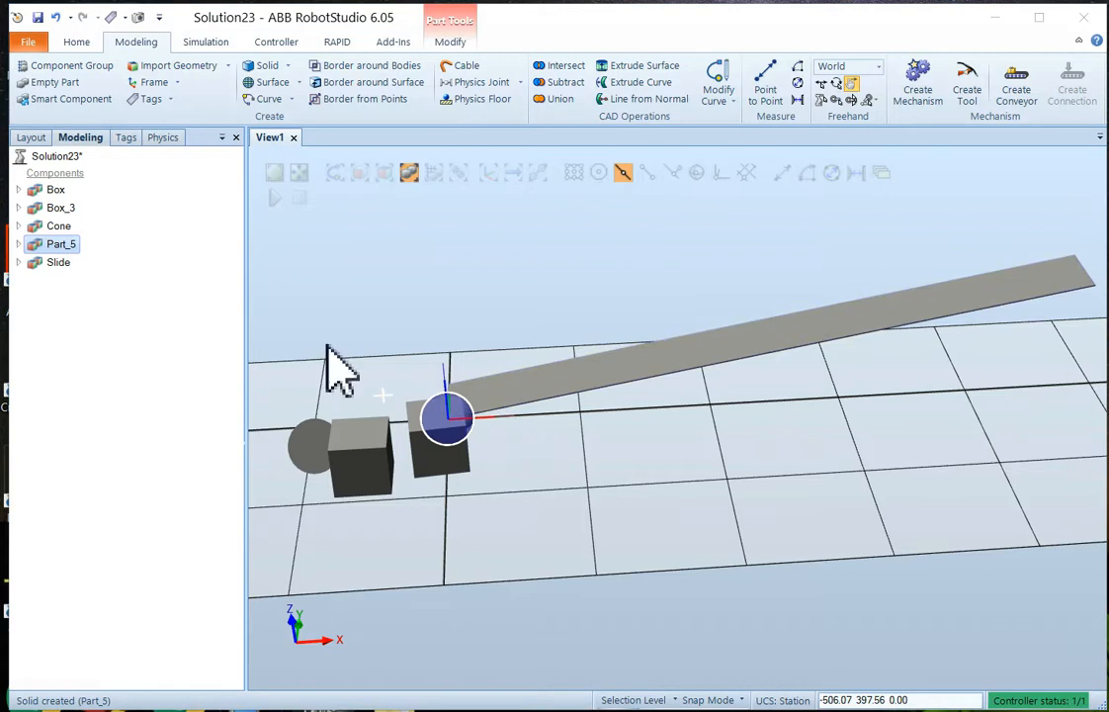
- Rename the new sphere part Part_5 as Sphere
{"action": "right_click", "coordinate": [78, 248]}
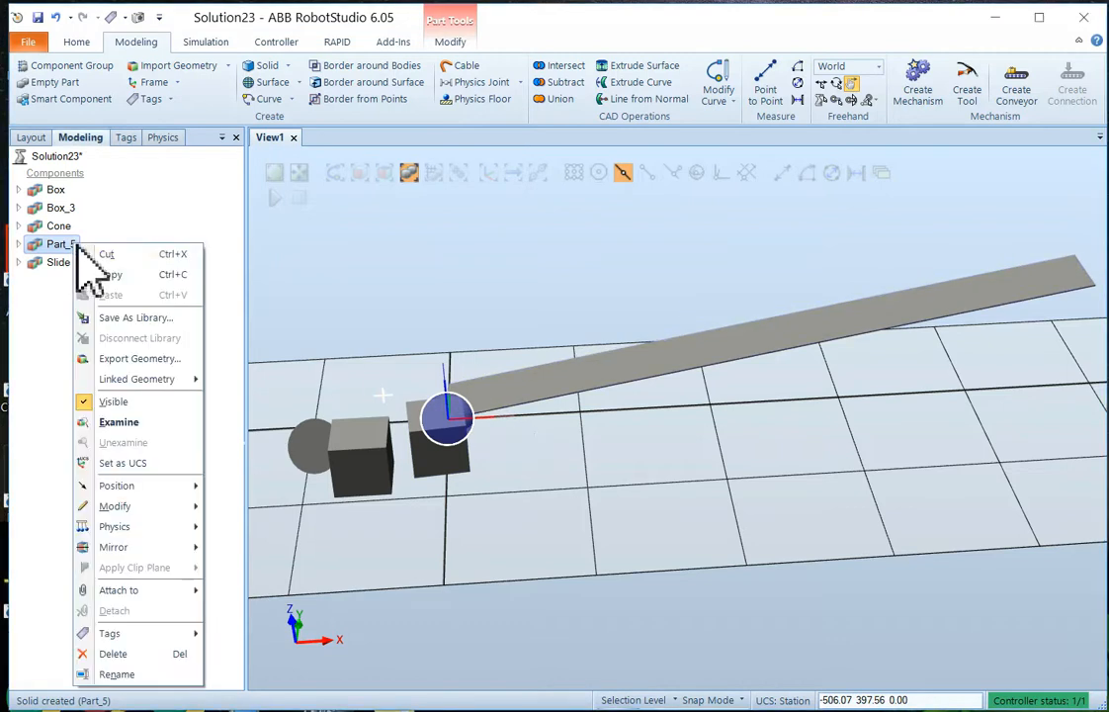
{"action": "left_click", "coordinate": [105, 672]}
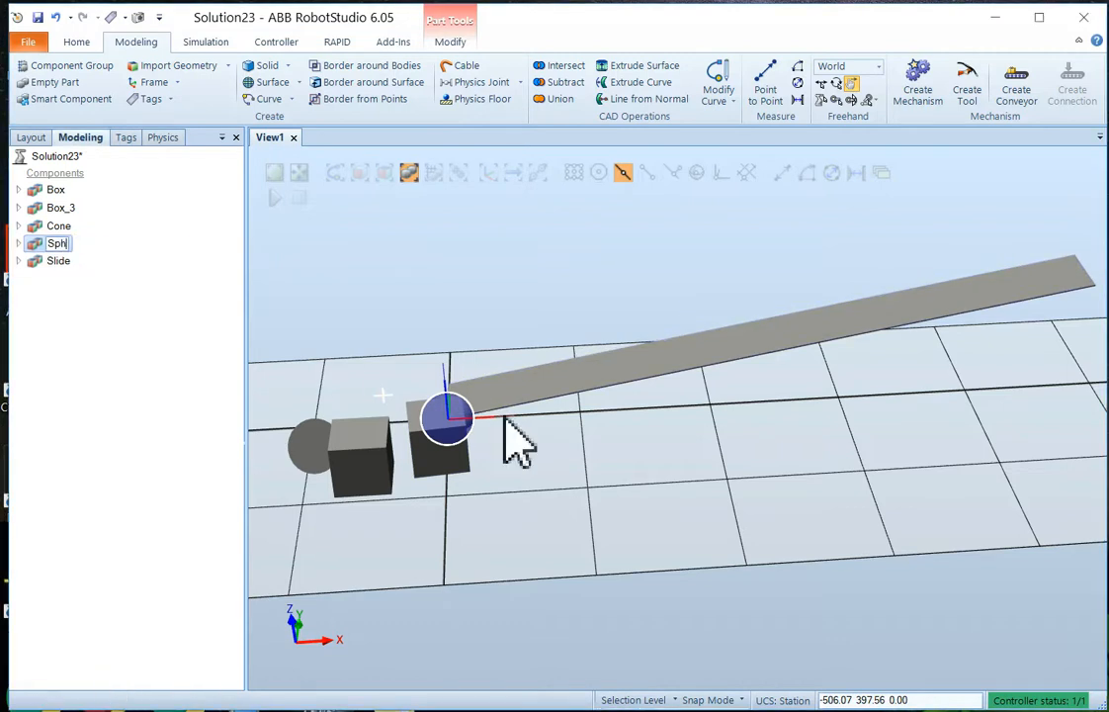
{"action": "left_click", "coordinate": [113, 358]}
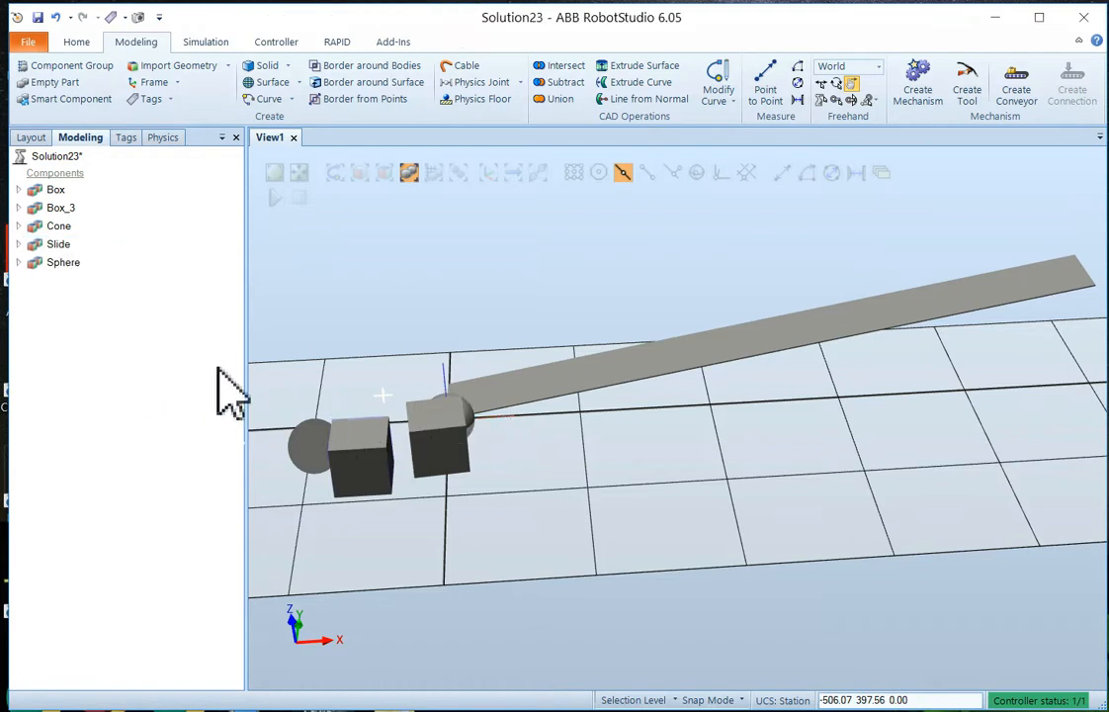
- Set the physics behavior of the component Sphere to Dynamic
{"action": "right_click", "coordinate": [38, 263]}
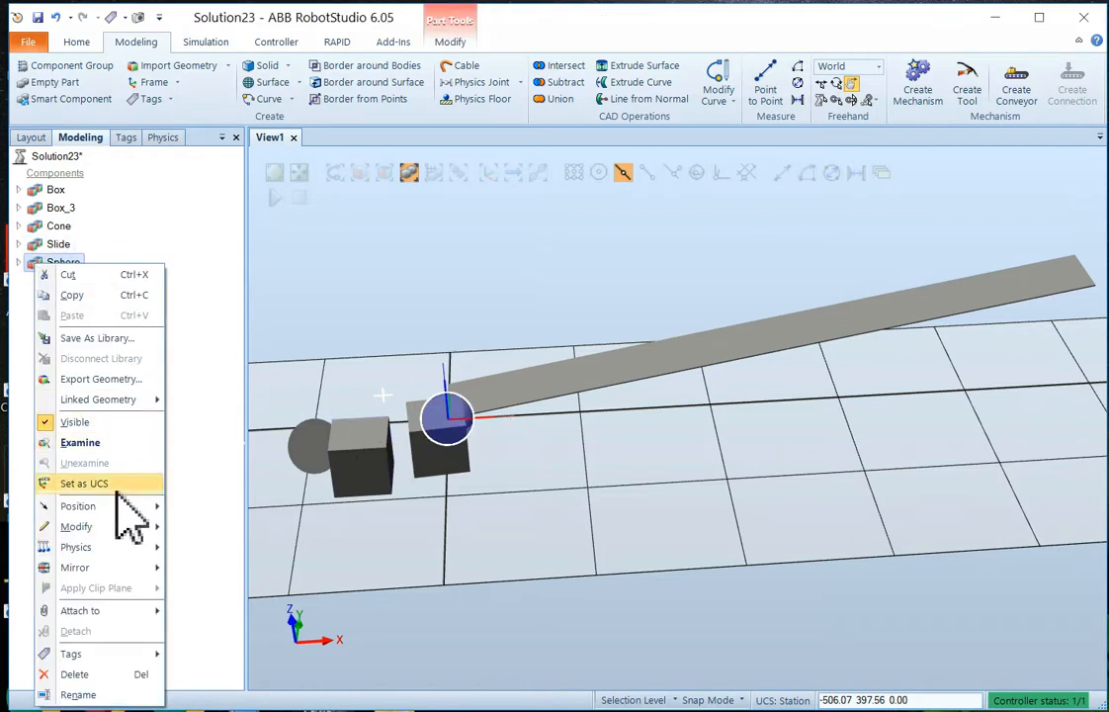
{"action": "mouse_move", "coordinate": [112, 544]}
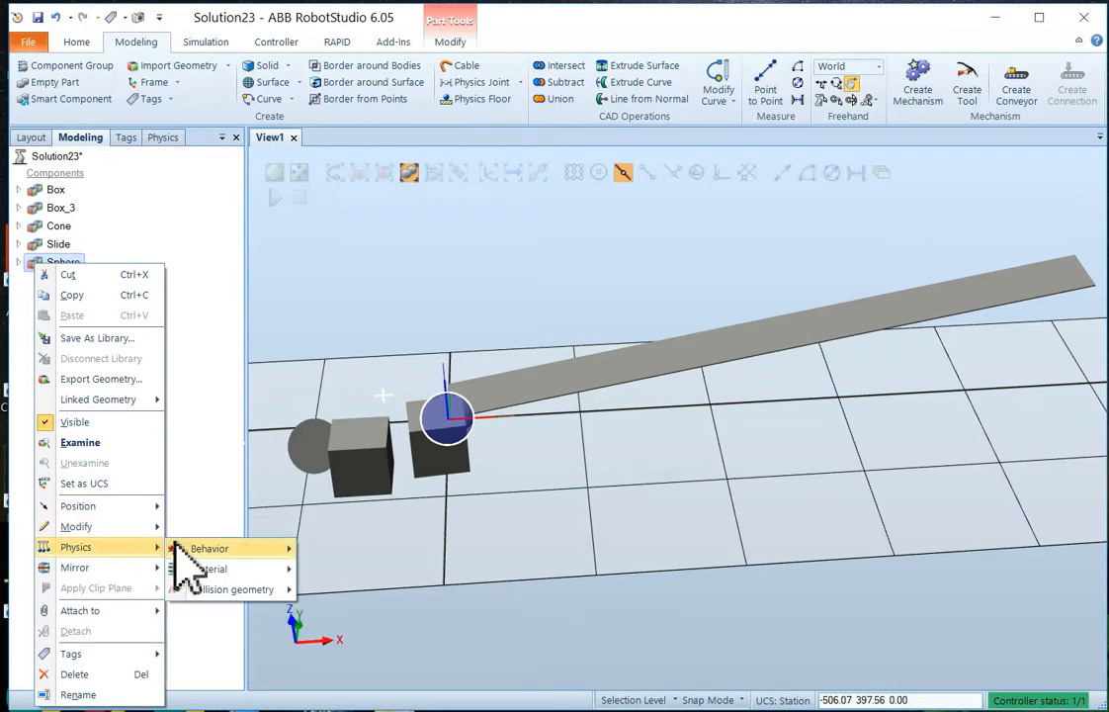
{"action": "mouse_move", "coordinate": [247, 549]}
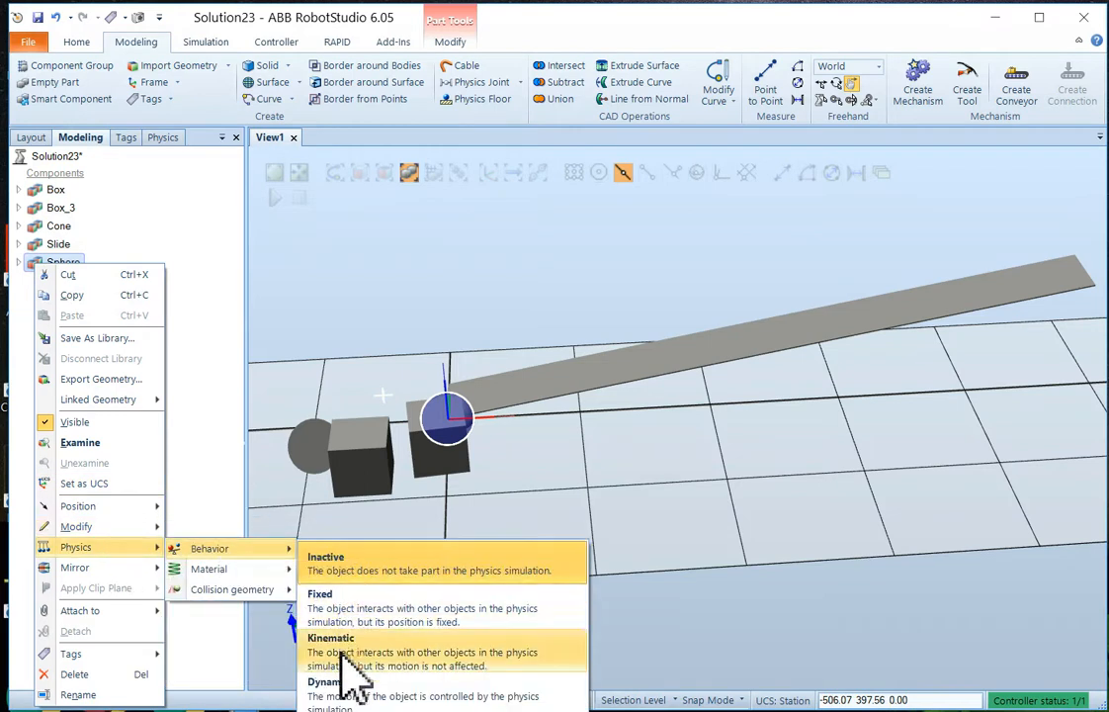
{"action": "left_click", "coordinate": [341, 694]}
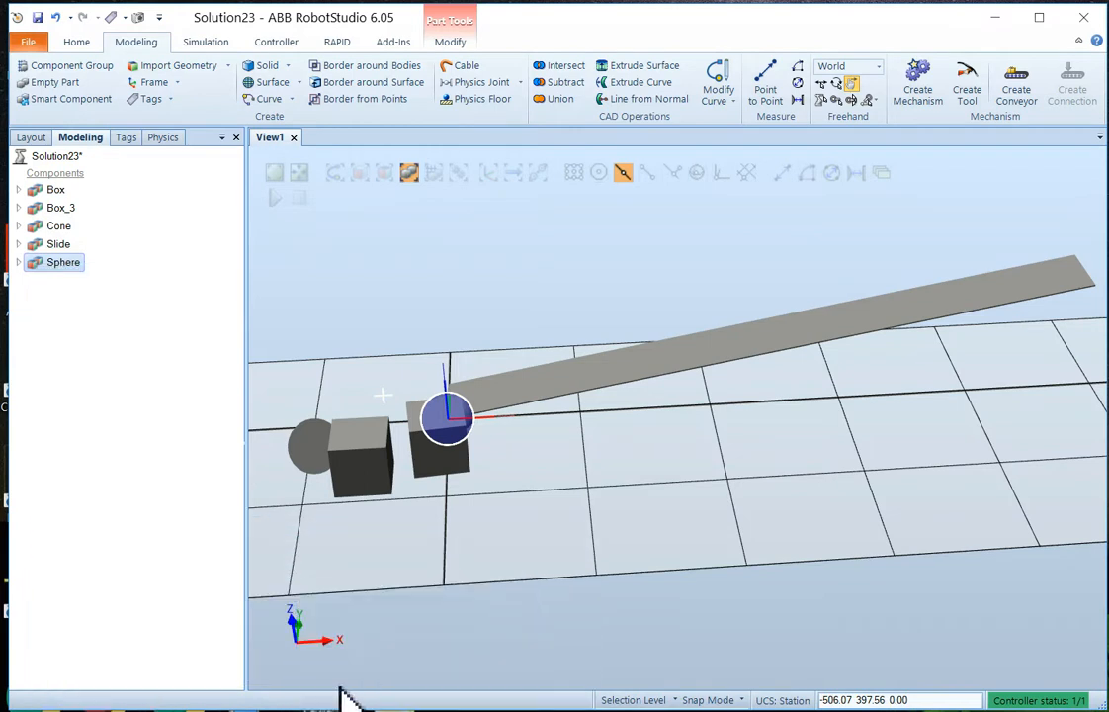
- Assign the standard physics material Rubber to the component Sphere
{"action": "right_click", "coordinate": [66, 260]}
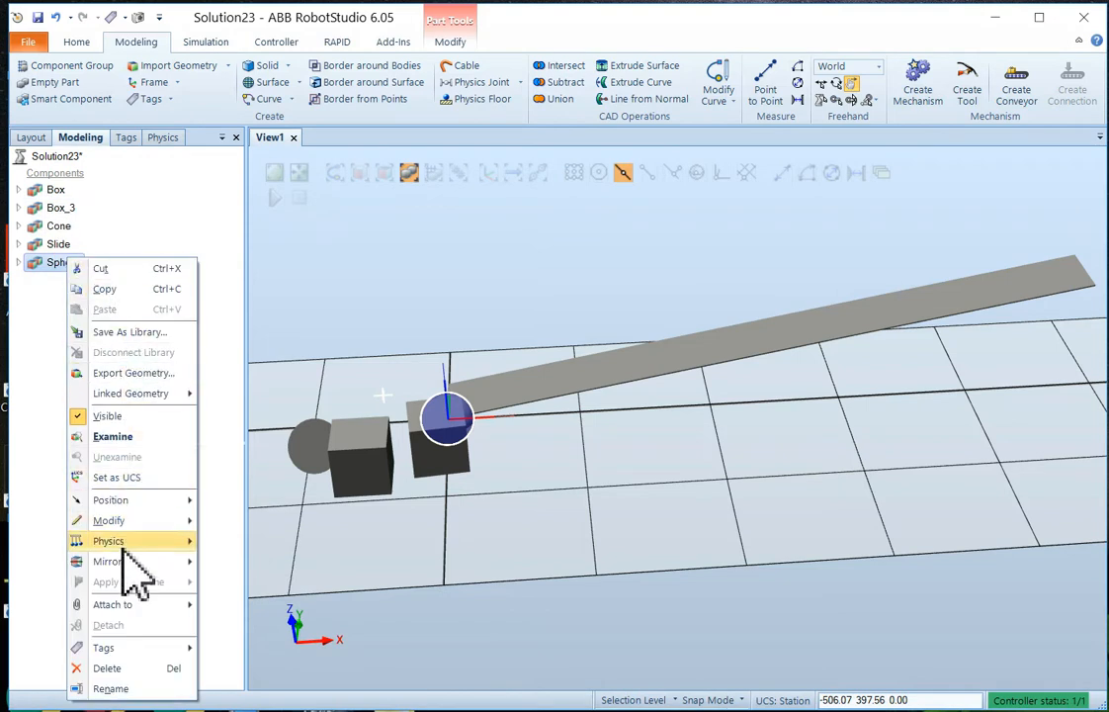
{"action": "mouse_move", "coordinate": [123, 551]}
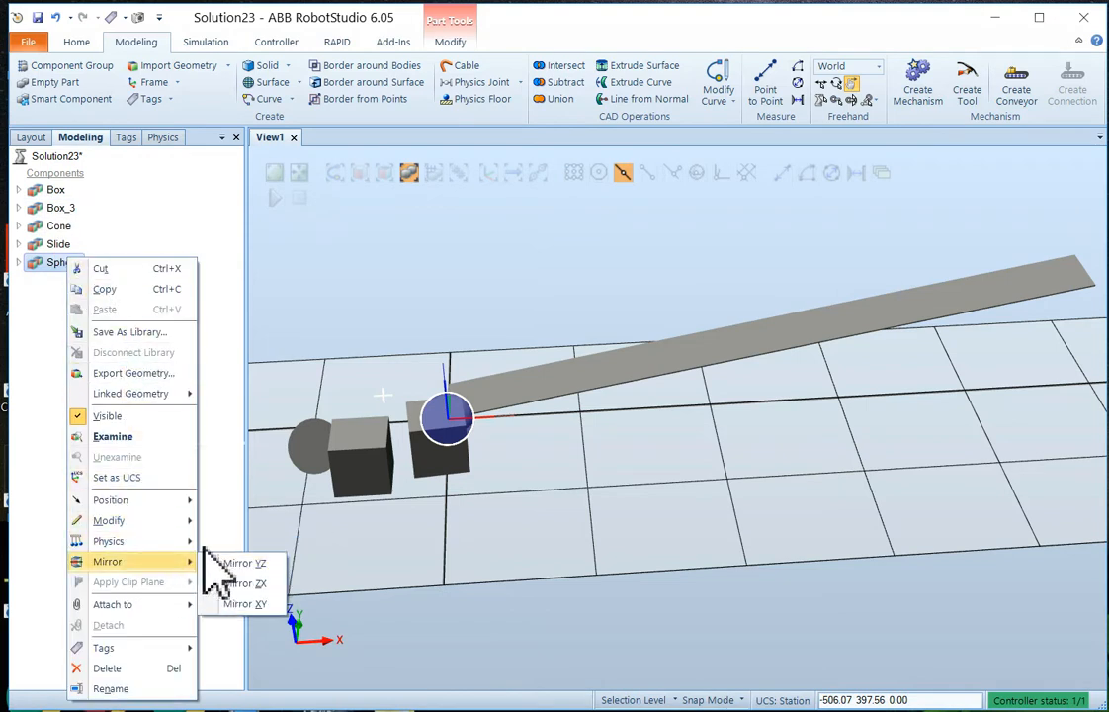
{"action": "mouse_move", "coordinate": [306, 563]}
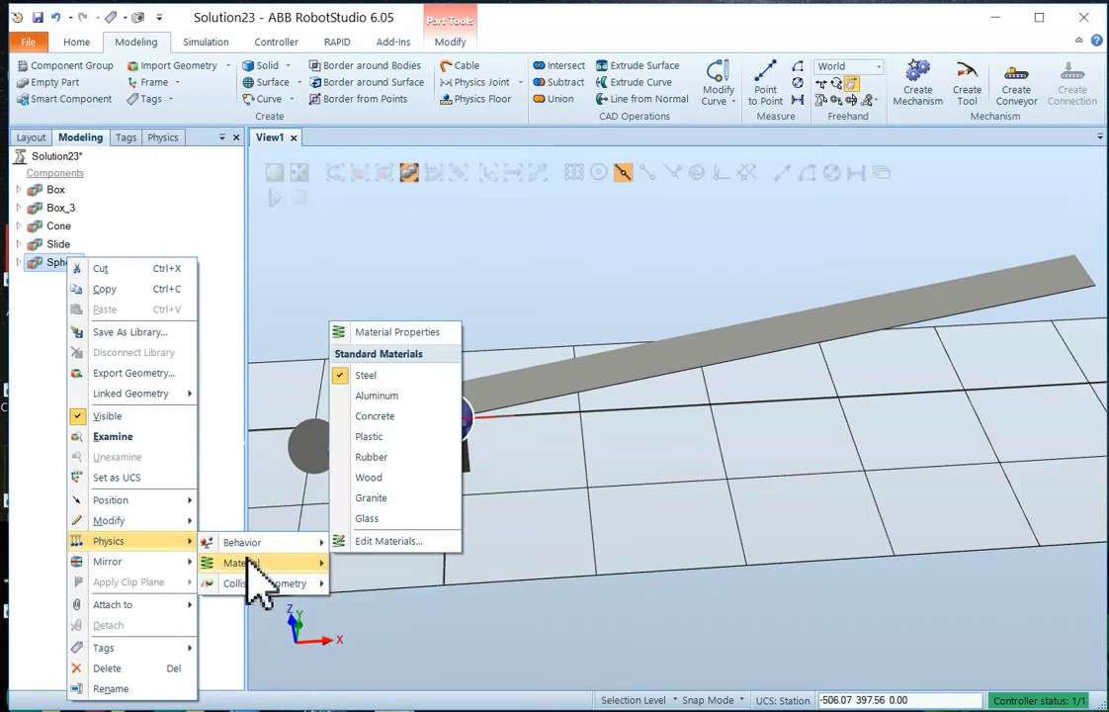
{"action": "left_click", "coordinate": [373, 456]}
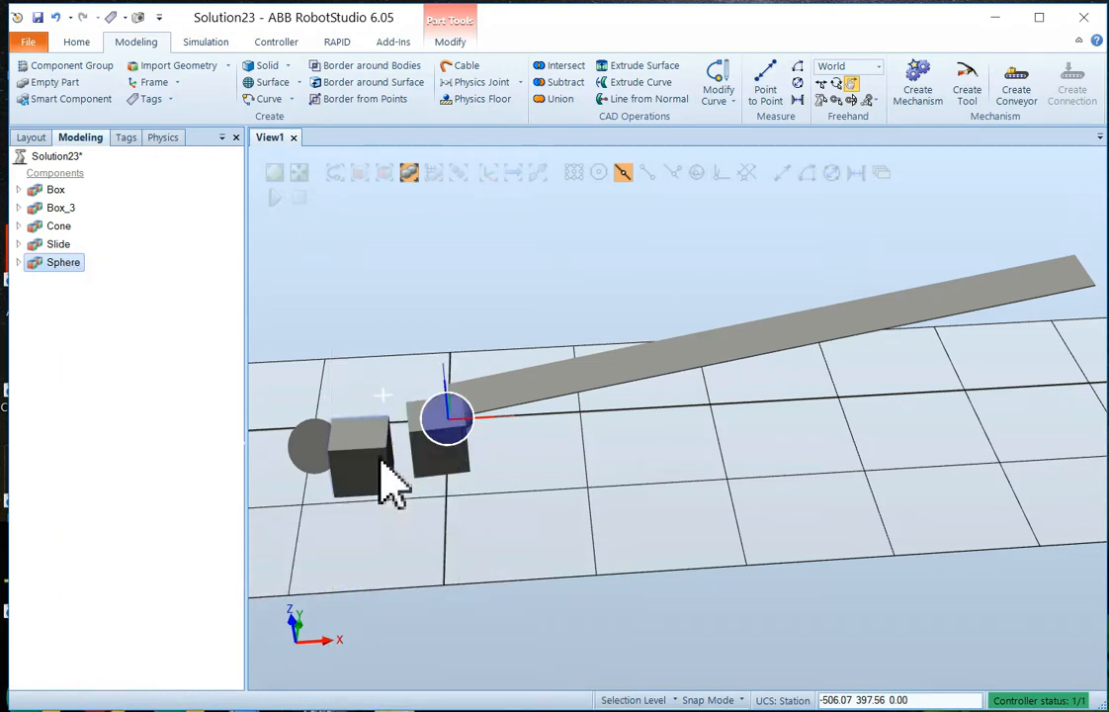
- Set the color of the component Sphere to red
{"action": "right_click", "coordinate": [67, 267]}
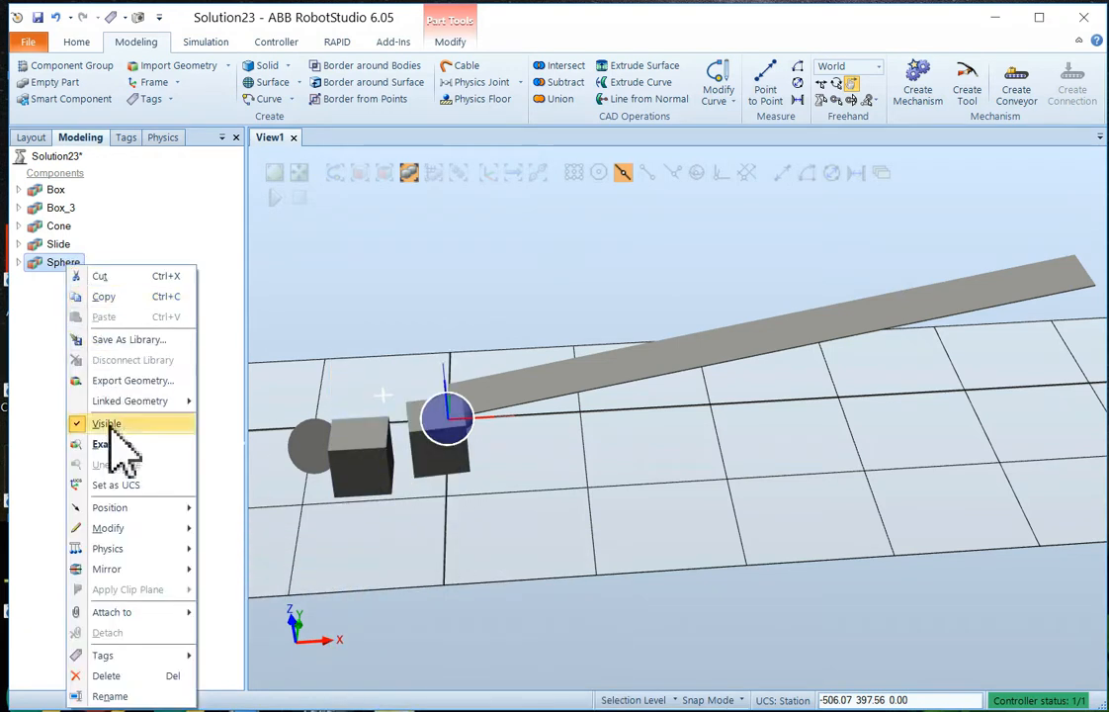
{"action": "mouse_move", "coordinate": [120, 570]}
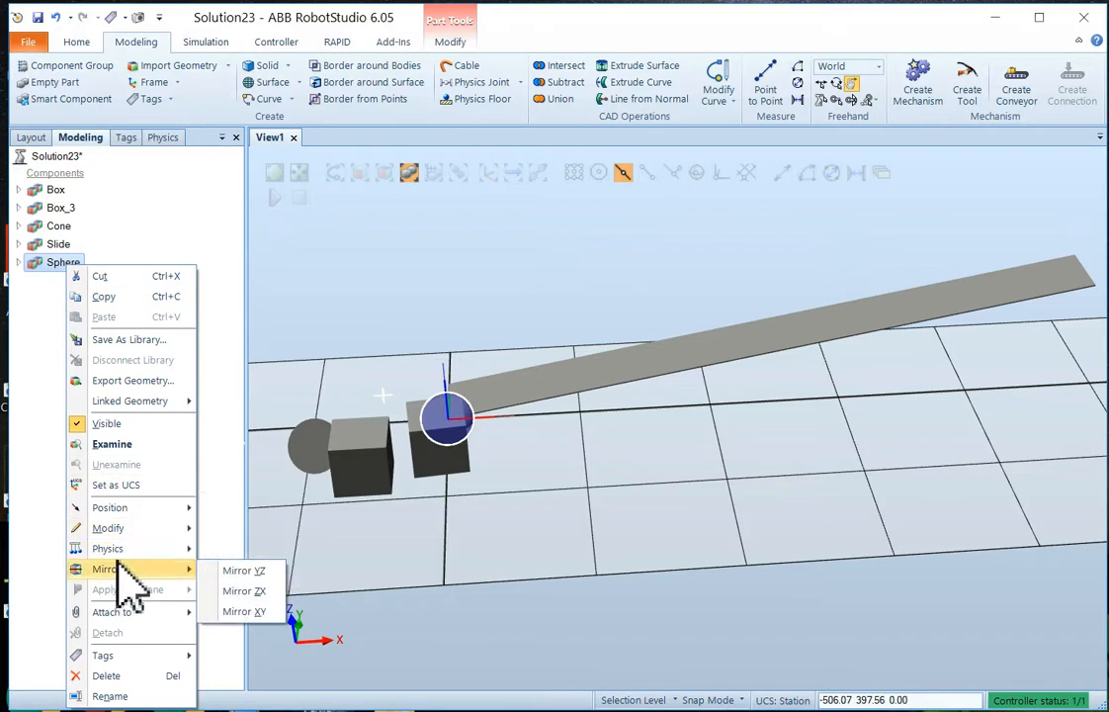
{"action": "mouse_move", "coordinate": [118, 531]}
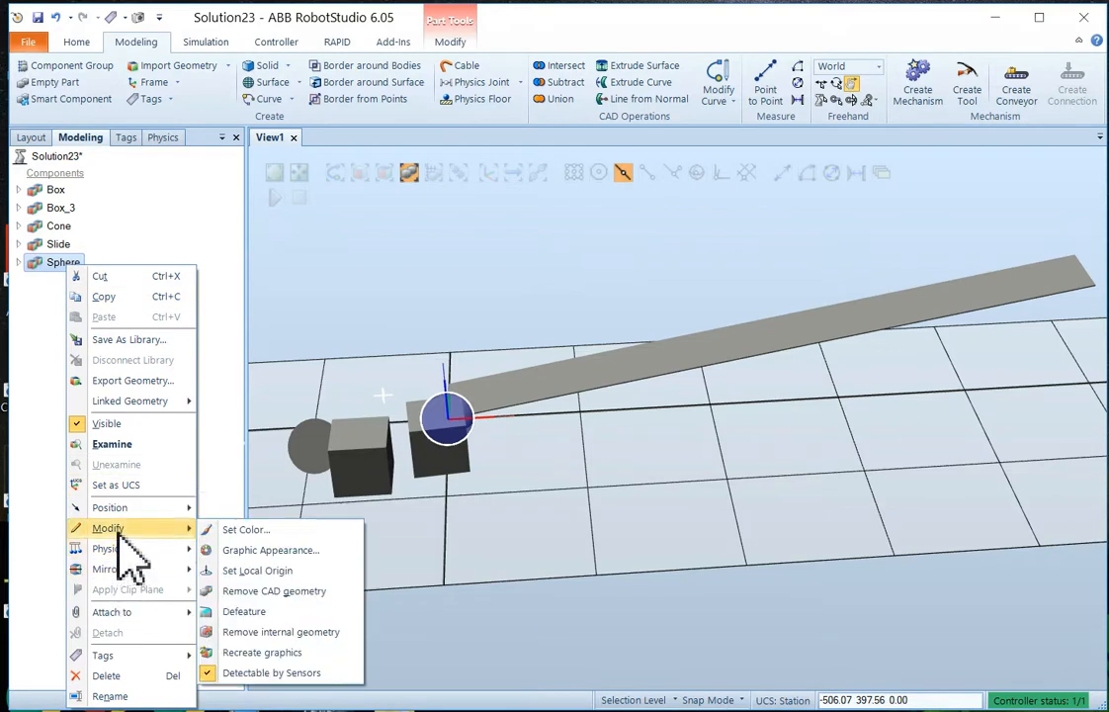
{"action": "left_click", "coordinate": [228, 531]}
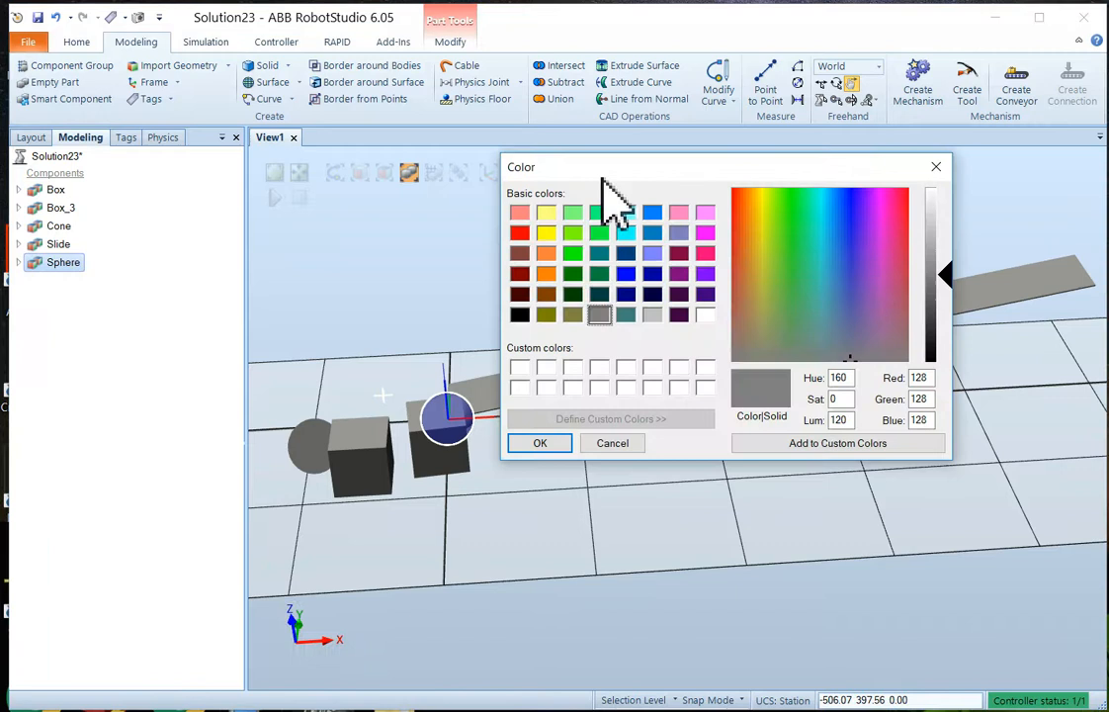
{"action": "left_click", "coordinate": [521, 235]}
{"action": "left_click", "coordinate": [541, 442]}
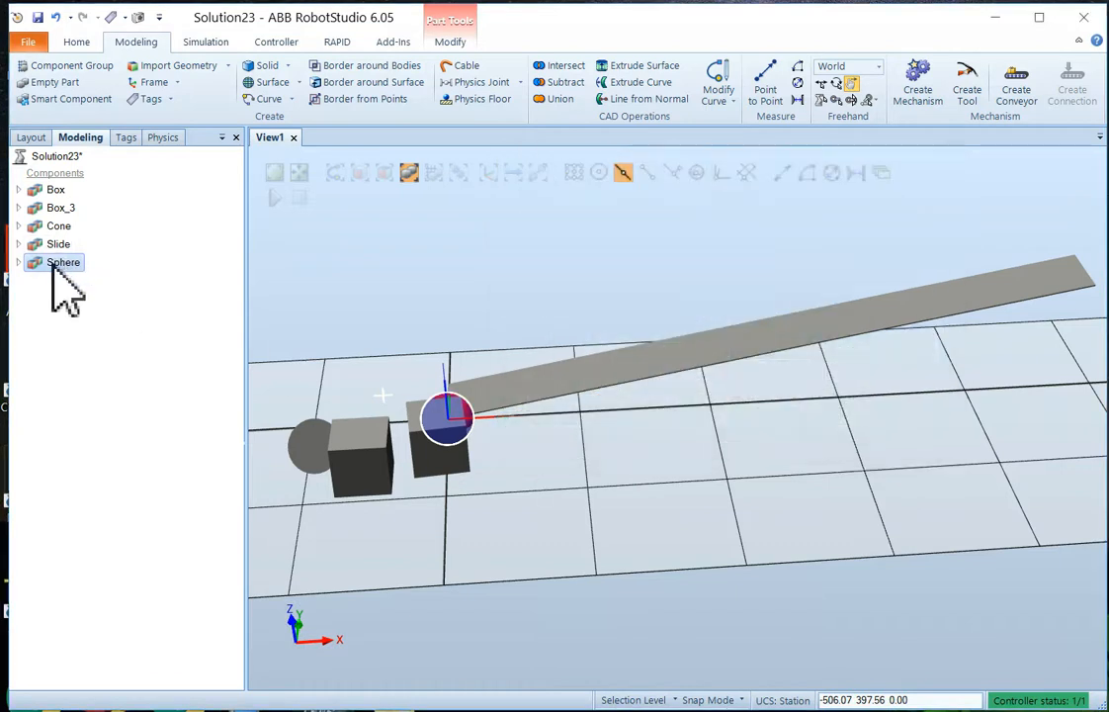
- Apply the Tiles texture material to the whole Sphere part through its graphic appearance settings
{"action": "right_click", "coordinate": [63, 263]}
{"action": "mouse_move", "coordinate": [96, 535]}
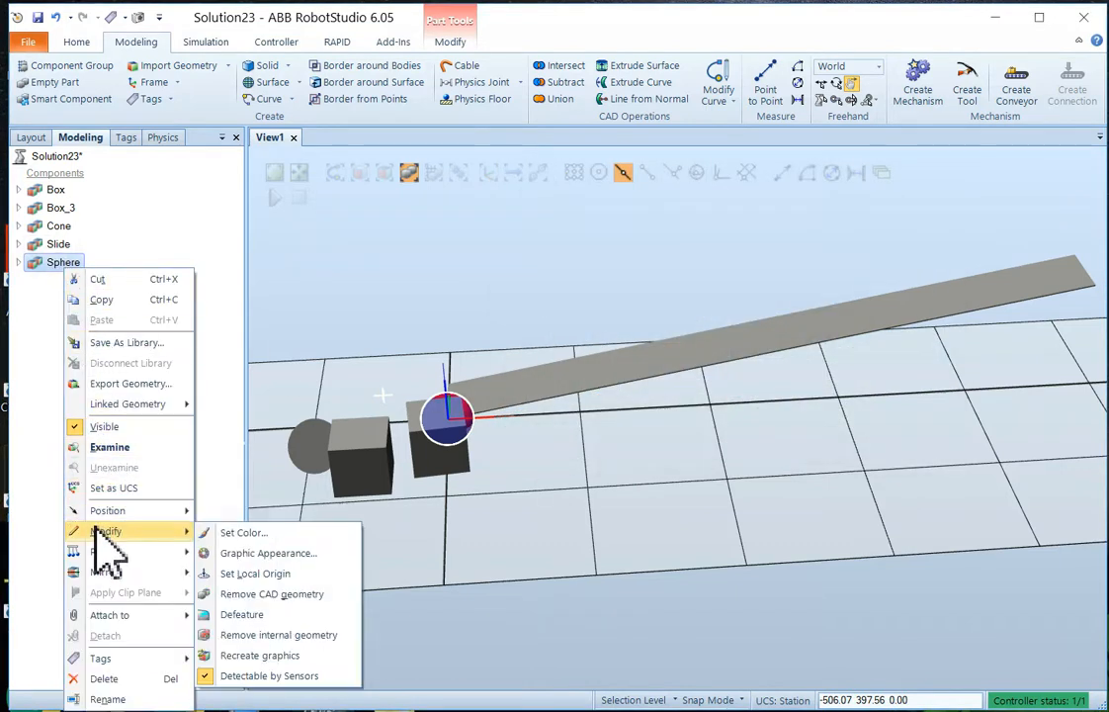
{"action": "left_click", "coordinate": [239, 555]}
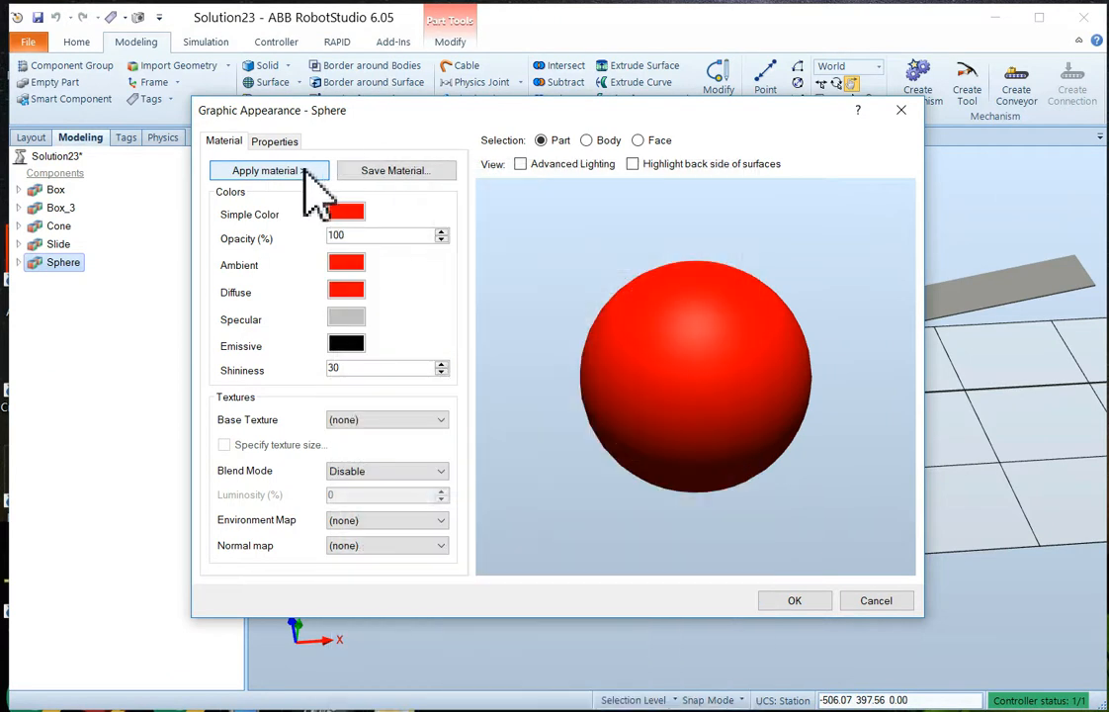
{"action": "left_click", "coordinate": [304, 170]}
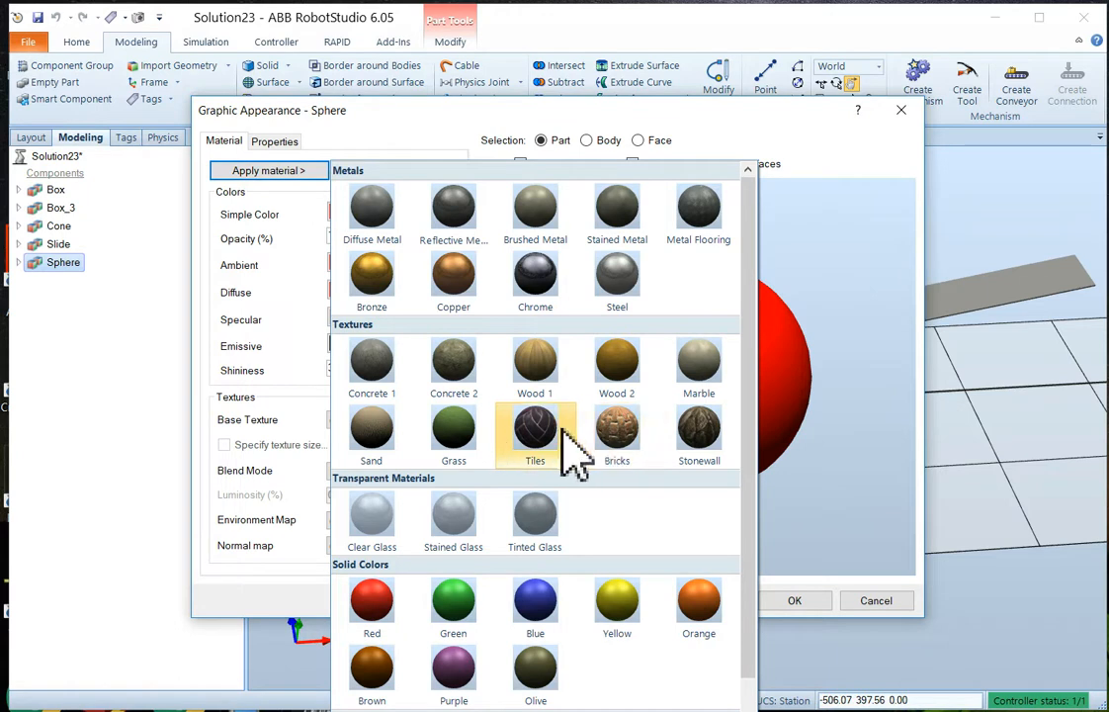
{"action": "left_click", "coordinate": [542, 435]}
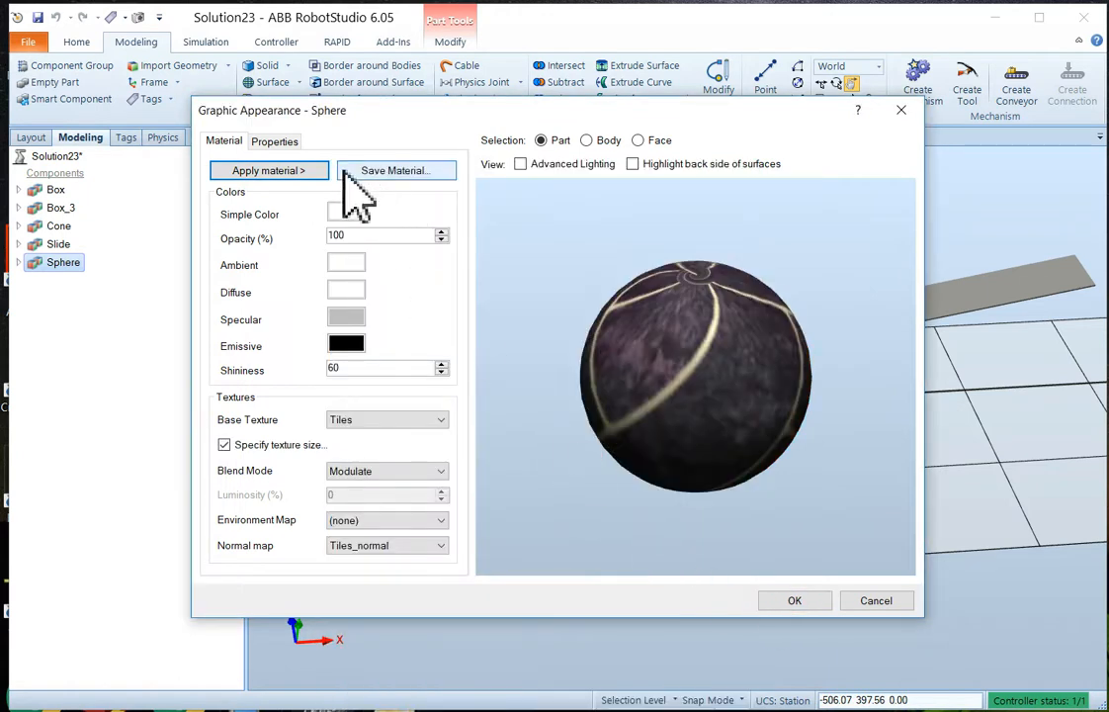
{"action": "left_click", "coordinate": [279, 145]}
{"action": "left_click", "coordinate": [228, 145]}
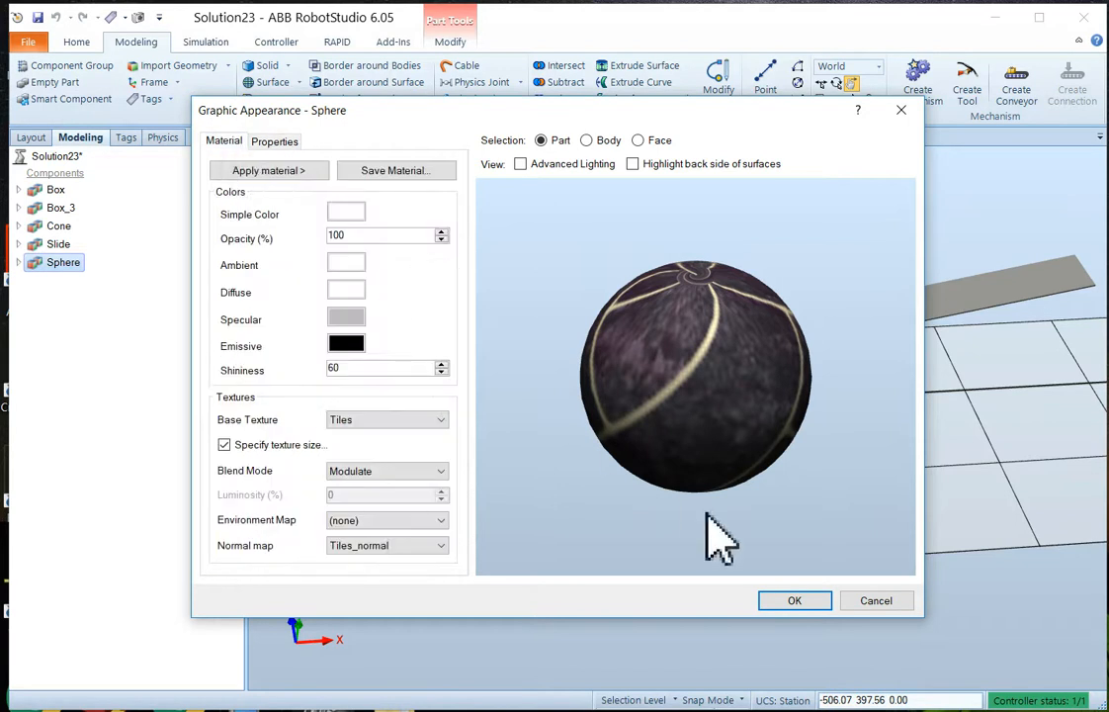
{"action": "left_click", "coordinate": [796, 601]}
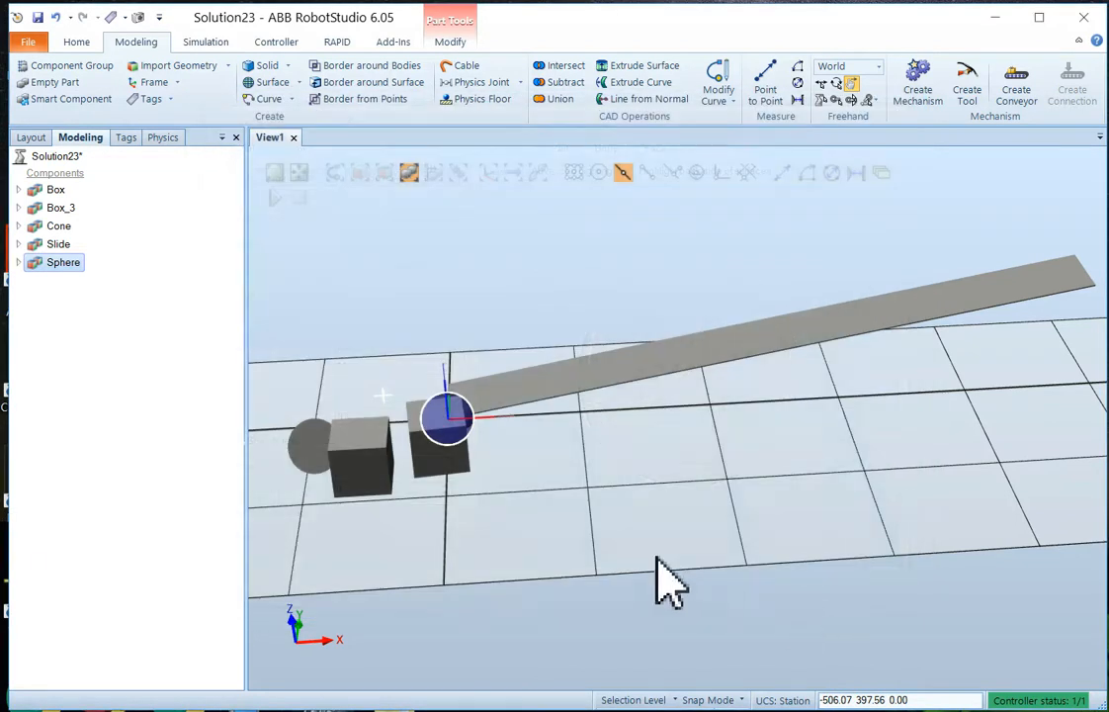
- Move the sphere freehand from the world origin to just above the lower end of the slide
{"action": "left_click_drag", "start_coordinate": [494, 484], "coordinate": [568, 607], "text": "ctrl+shift"}
{"action": "left_click_drag", "start_coordinate": [470, 634], "coordinate": [483, 616], "text": "ctrl"}
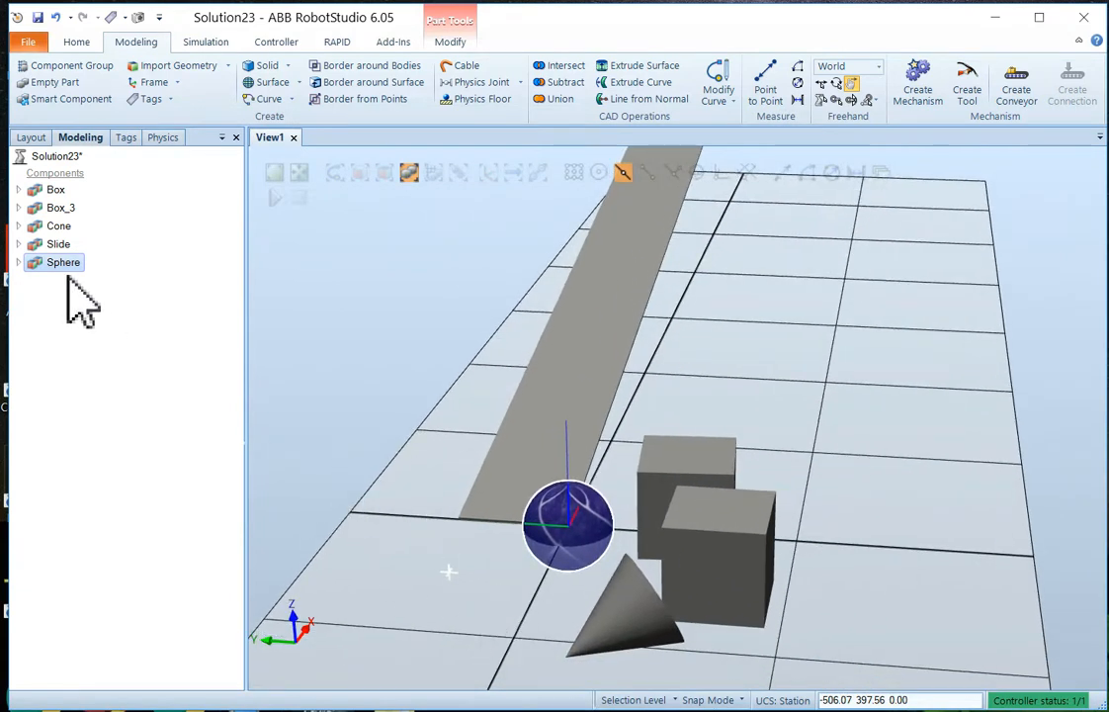
{"action": "left_click", "coordinate": [484, 538]}
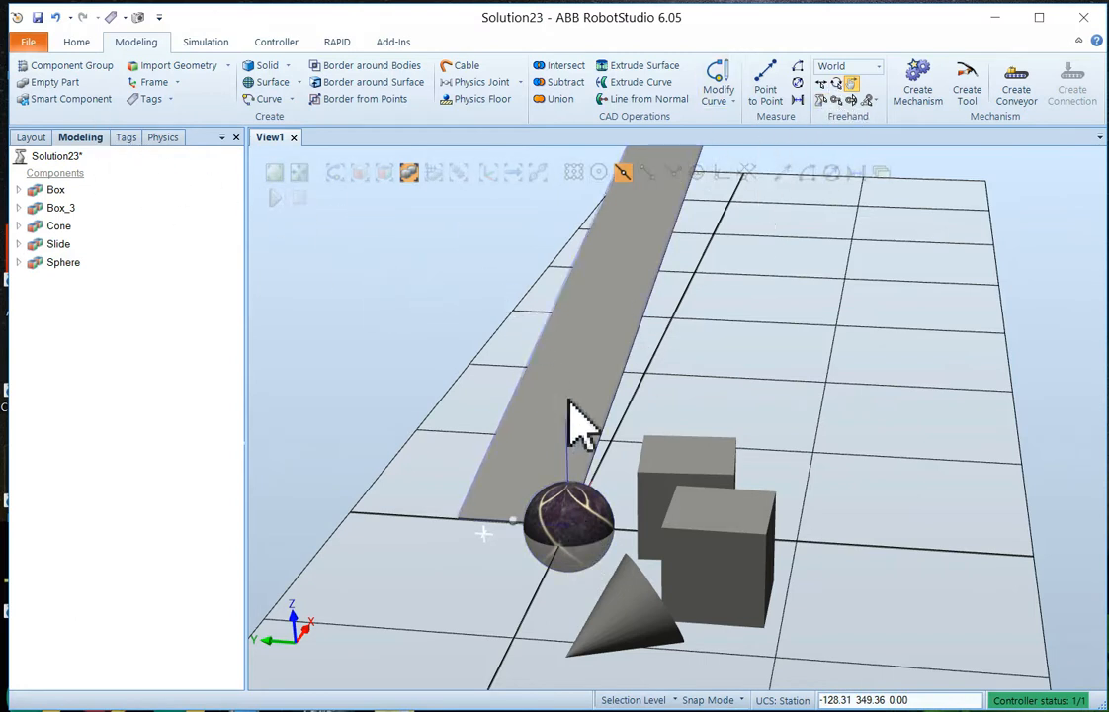
{"action": "left_click", "coordinate": [78, 46]}
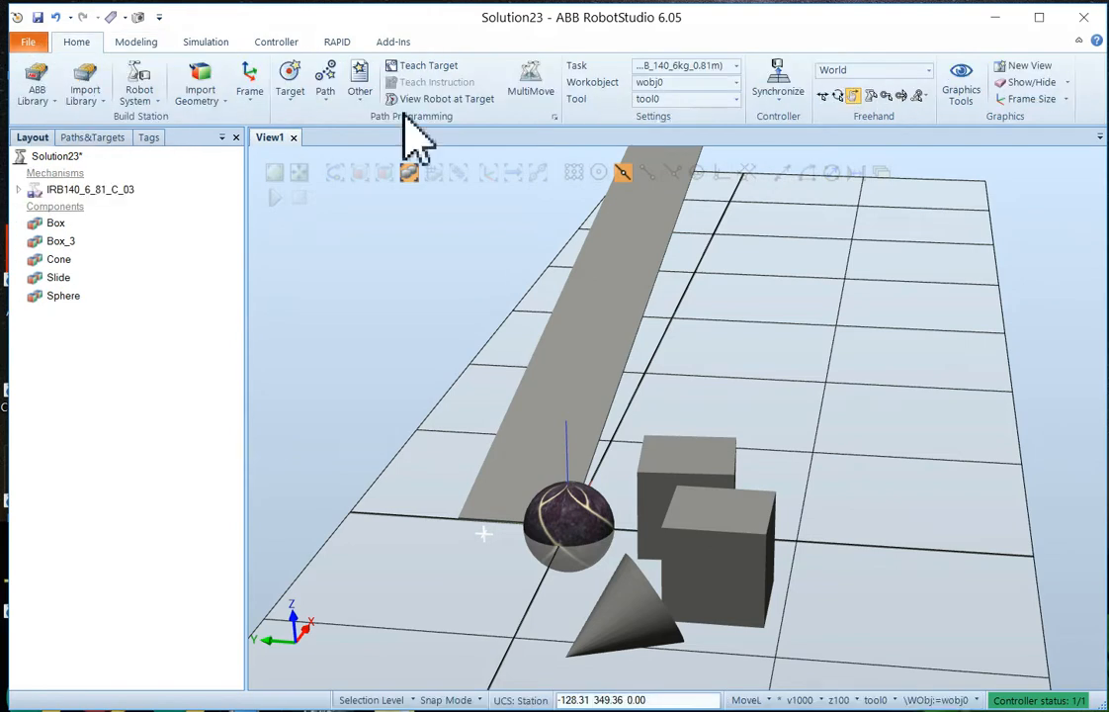
{"action": "left_click", "coordinate": [852, 96]}
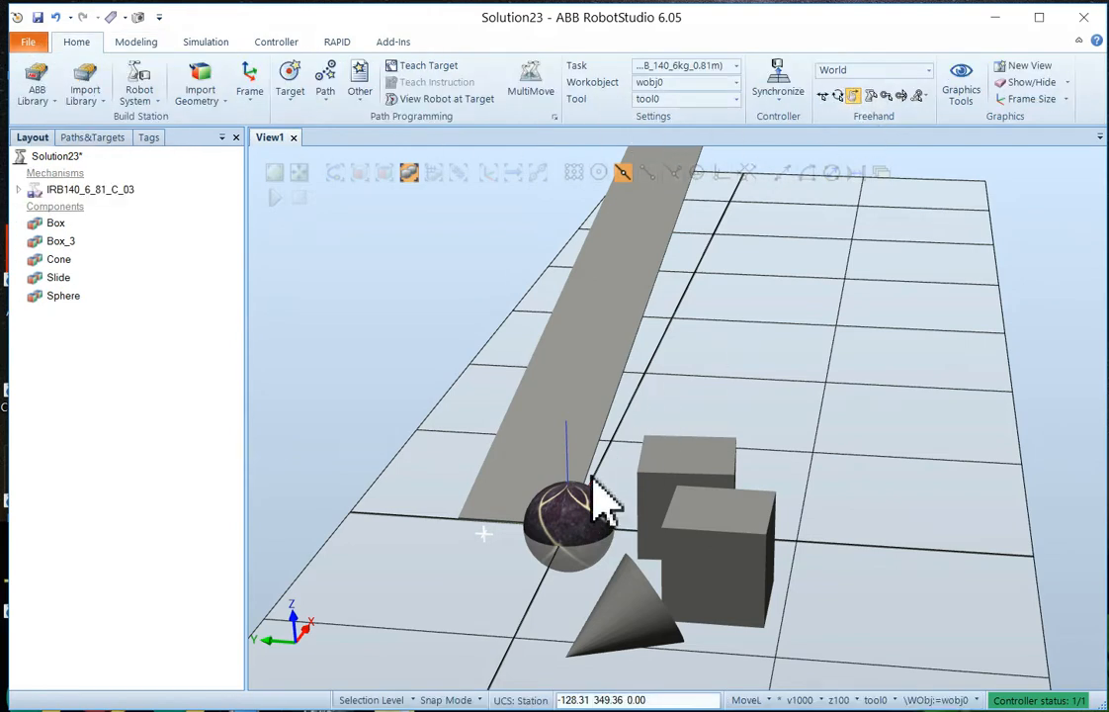
{"action": "left_click_drag", "start_coordinate": [581, 491], "coordinate": [518, 480]}
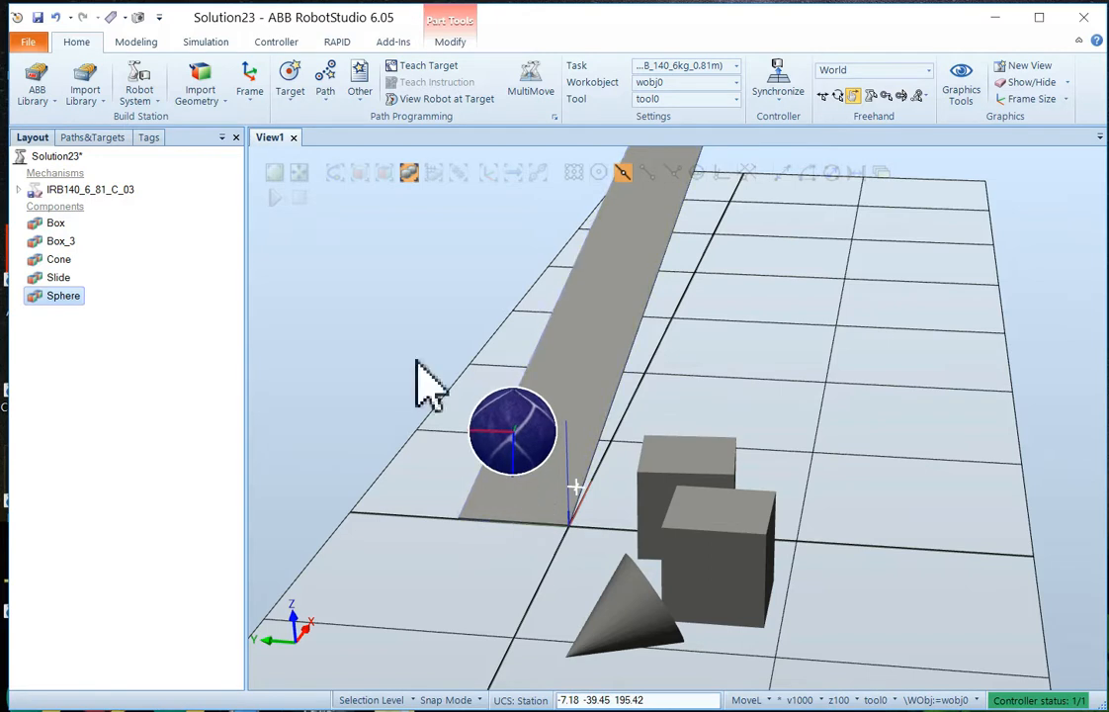
- Move the sphere freehand along the incline and place it on the slide near its raised end
{"action": "left_click_drag", "start_coordinate": [473, 521], "coordinate": [356, 509], "text": "ctrl+shift"}
{"action": "left_click_drag", "start_coordinate": [564, 329], "coordinate": [1079, 261]}
{"action": "left_click_drag", "start_coordinate": [1064, 318], "coordinate": [1107, 376], "text": "ctrl+shift"}
{"action": "left_click_drag", "start_coordinate": [532, 380], "coordinate": [554, 355], "text": "ctrl+shift"}
{"action": "left_click_drag", "start_coordinate": [527, 231], "coordinate": [446, 371]}
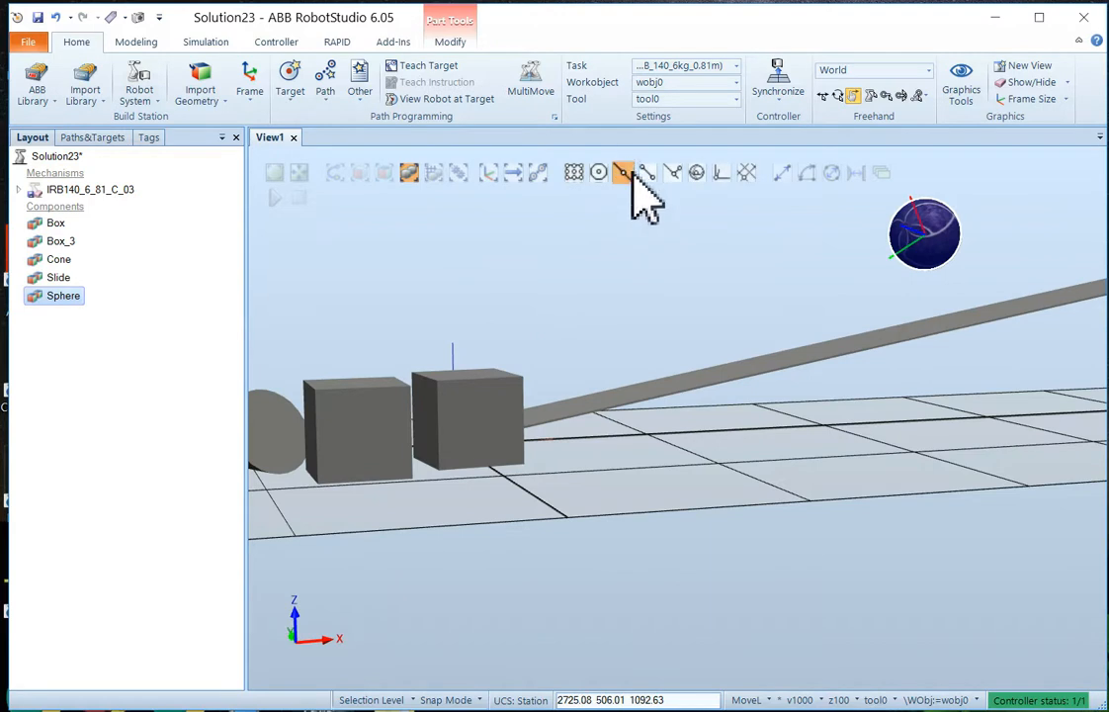
{"action": "left_click_drag", "start_coordinate": [925, 211], "coordinate": [819, 420], "text": "ctrl+shift"}
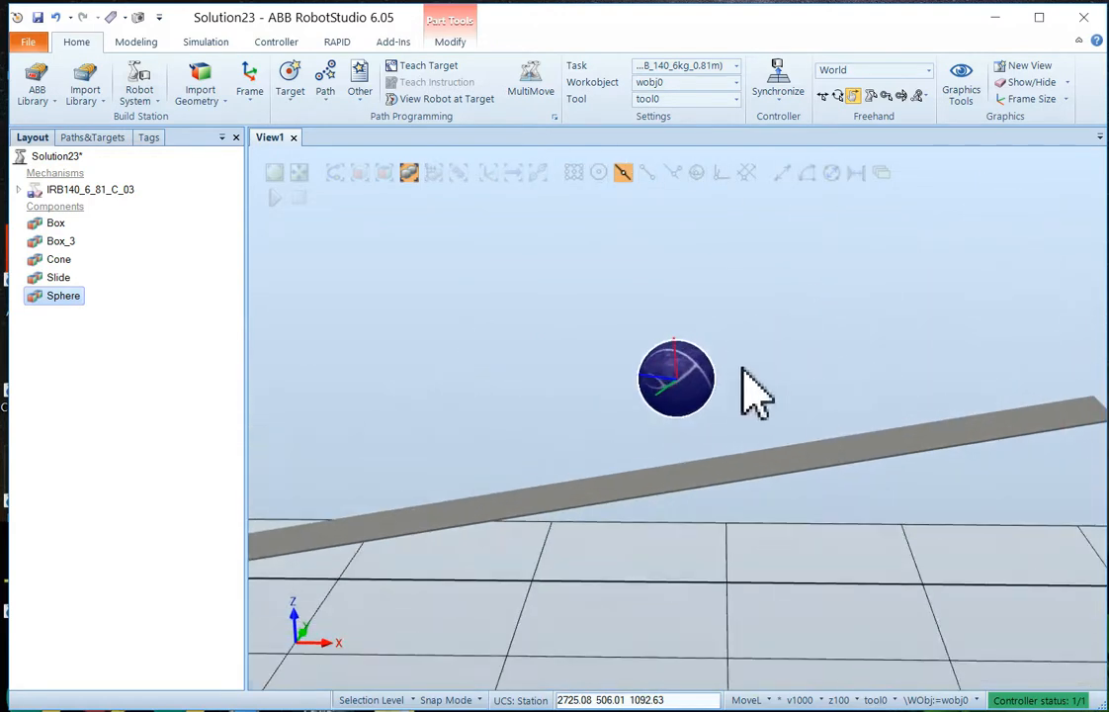
{"action": "left_click_drag", "start_coordinate": [681, 352], "coordinate": [1067, 388]}
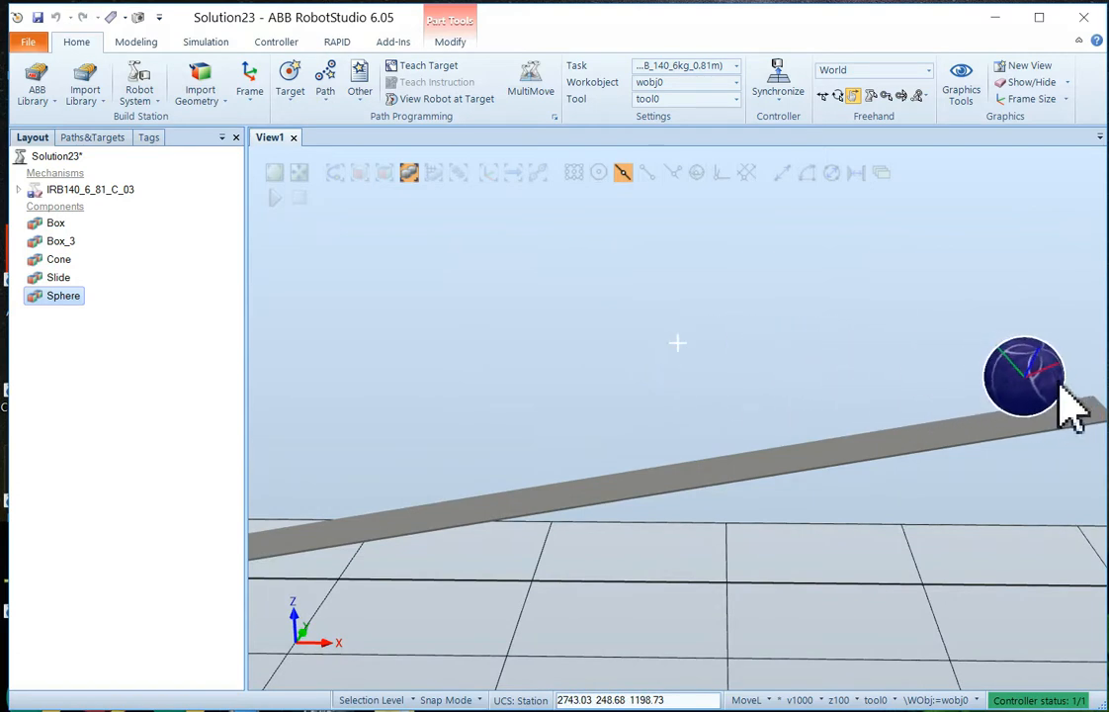
{"action": "left_click_drag", "start_coordinate": [828, 499], "coordinate": [968, 500], "text": "ctrl+shift"}
{"action": "mouse_move", "coordinate": [673, 395]}
{"action": "left_mouse_down"}
{"action": "mouse_move", "coordinate": [597, 378]}
{"action": "mouse_move", "coordinate": [588, 387]}
{"action": "mouse_move", "coordinate": [619, 408]}
{"action": "mouse_move", "coordinate": [614, 503]}
{"action": "mouse_move", "coordinate": [520, 492]}
{"action": "mouse_move", "coordinate": [579, 502]}
{"action": "mouse_move", "coordinate": [541, 500]}
{"action": "mouse_move", "coordinate": [552, 519]}
{"action": "mouse_move", "coordinate": [534, 523]}
{"action": "left_mouse_up"}
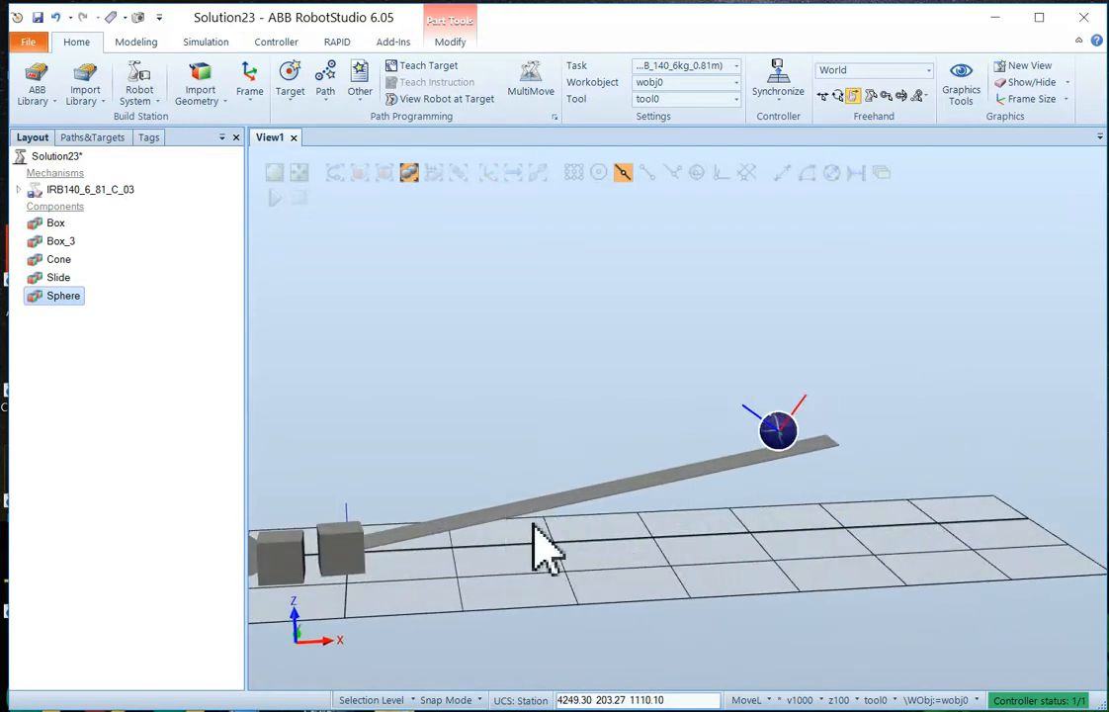
- Start the simulation with the sphere resting on the raised end of the slide
{"action": "left_click", "coordinate": [349, 285]}
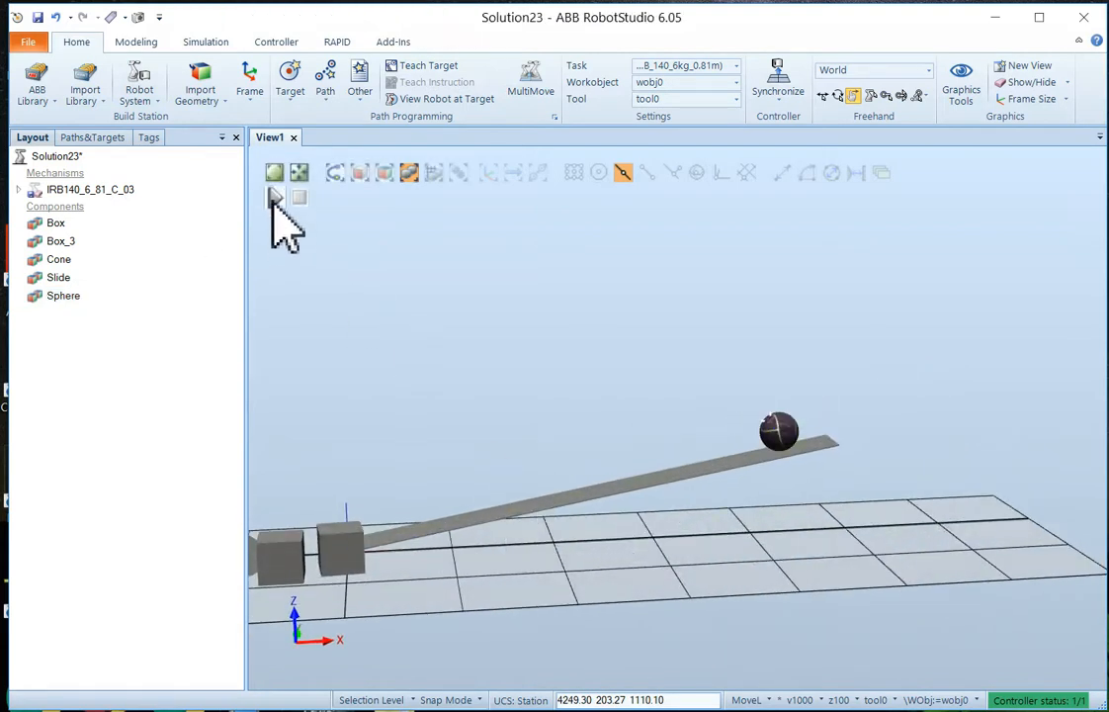
{"action": "scroll", "coordinate": [341, 381], "scroll_direction": "down", "scroll_amount": 2}
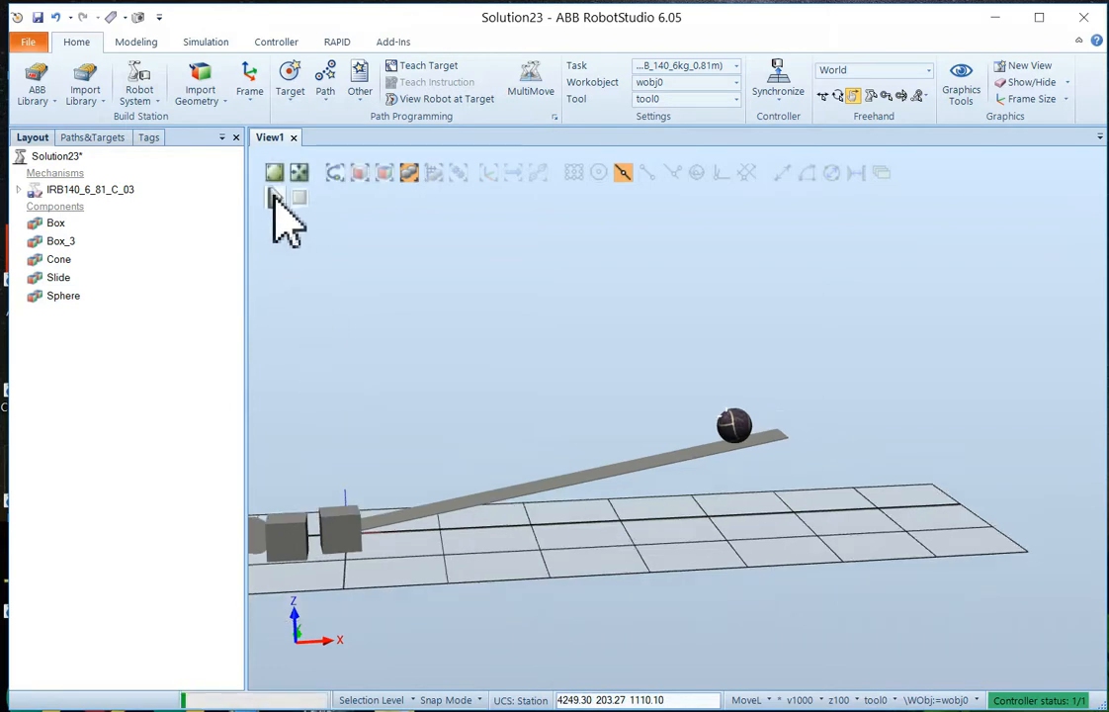
{"action": "left_click", "coordinate": [274, 197]}
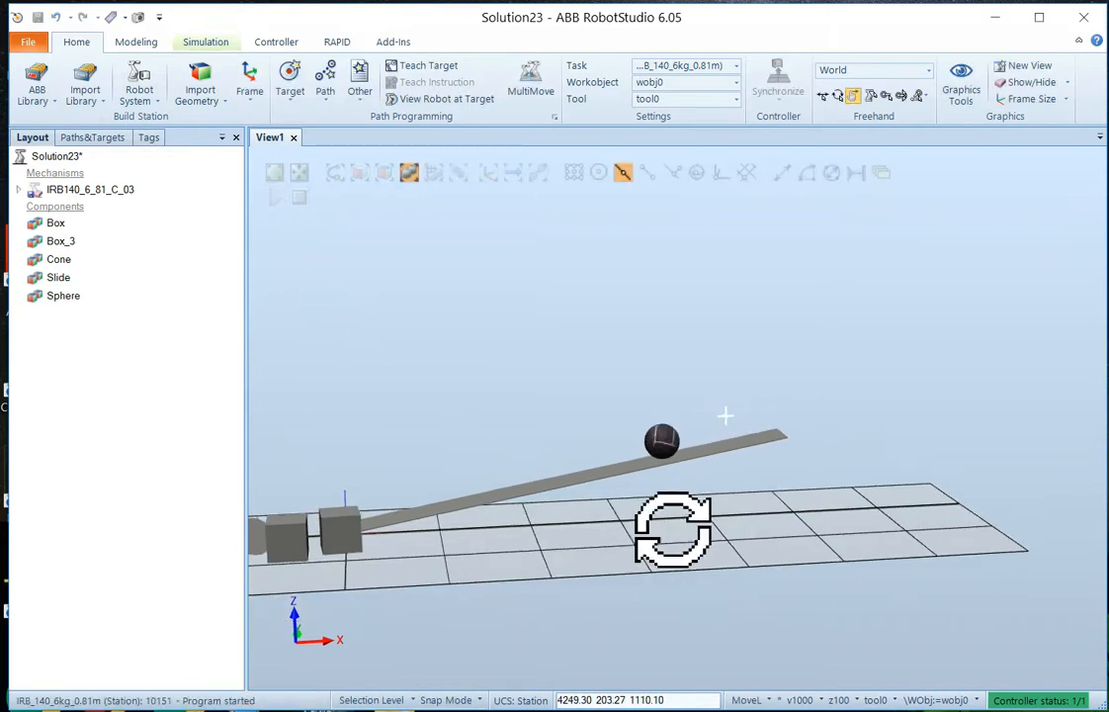
{"action": "left_click_drag", "start_coordinate": [472, 556], "coordinate": [436, 564], "text": "ctrl+shift"}
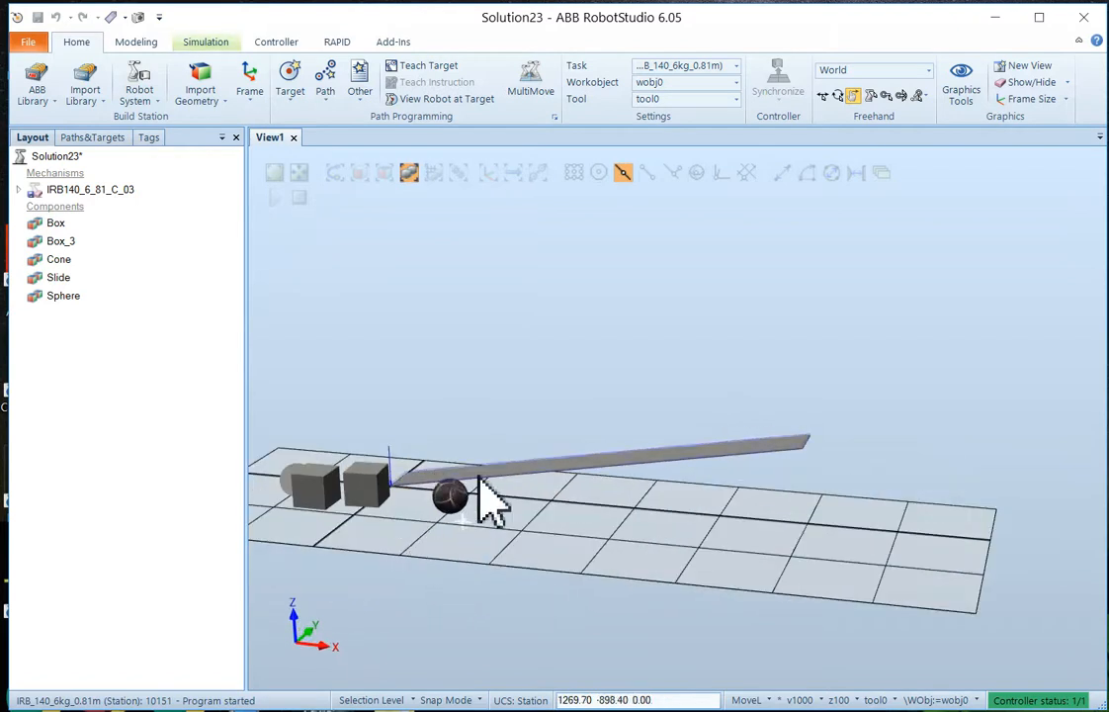
- Pull the sphere across the floor toward the two boxes while the simulation is running
{"action": "left_click", "coordinate": [453, 496]}
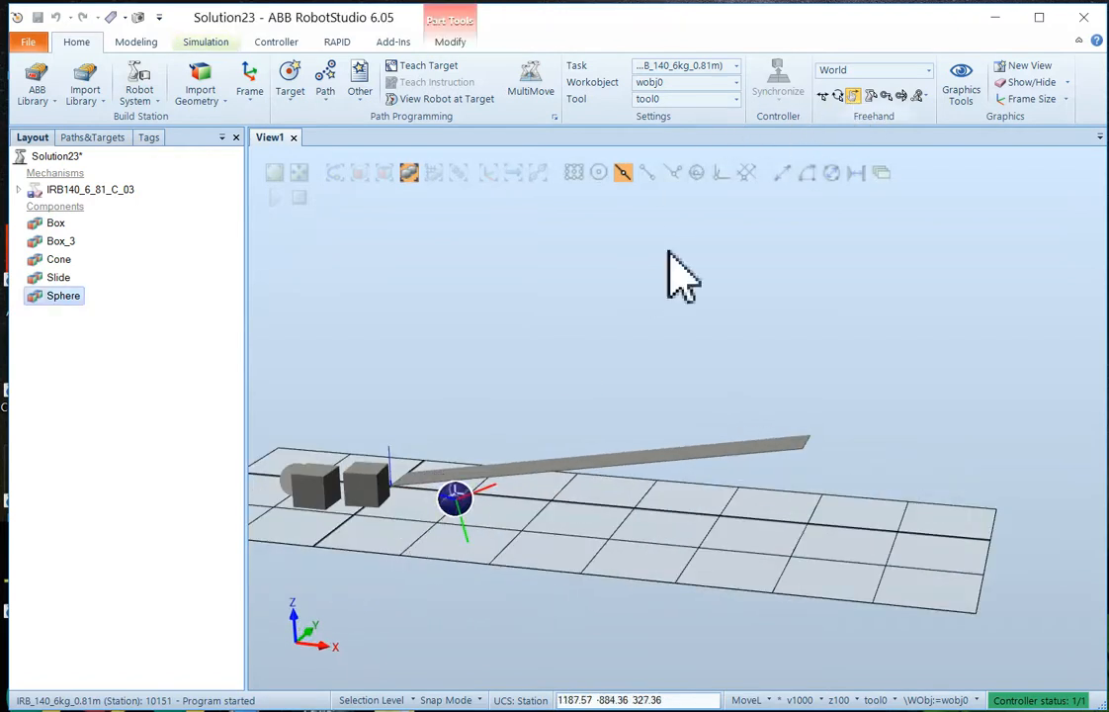
{"action": "mouse_move", "coordinate": [460, 491]}
{"action": "left_mouse_down"}
{"action": "mouse_move", "coordinate": [737, 515]}
{"action": "mouse_move", "coordinate": [626, 482]}
{"action": "mouse_move", "coordinate": [593, 489]}
{"action": "mouse_move", "coordinate": [347, 446]}
{"action": "mouse_move", "coordinate": [351, 455]}
{"action": "left_mouse_up"}
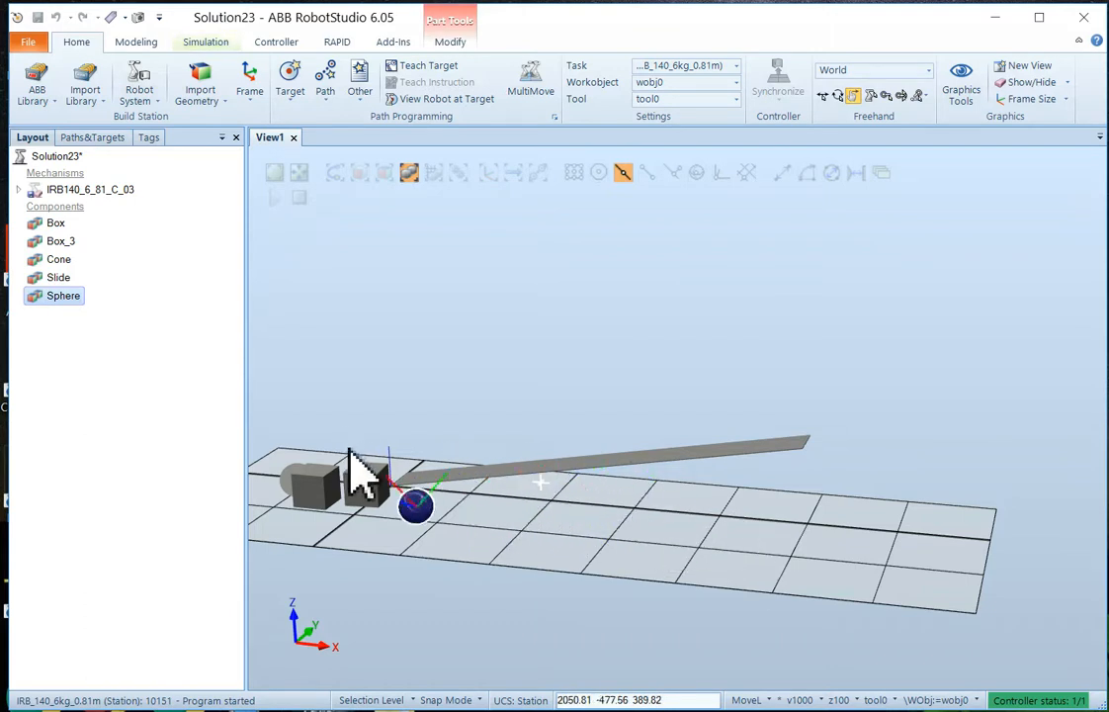
{"action": "left_click_drag", "start_coordinate": [416, 484], "coordinate": [385, 502], "text": "ctrl+shift"}
{"action": "left_click", "coordinate": [385, 502]}
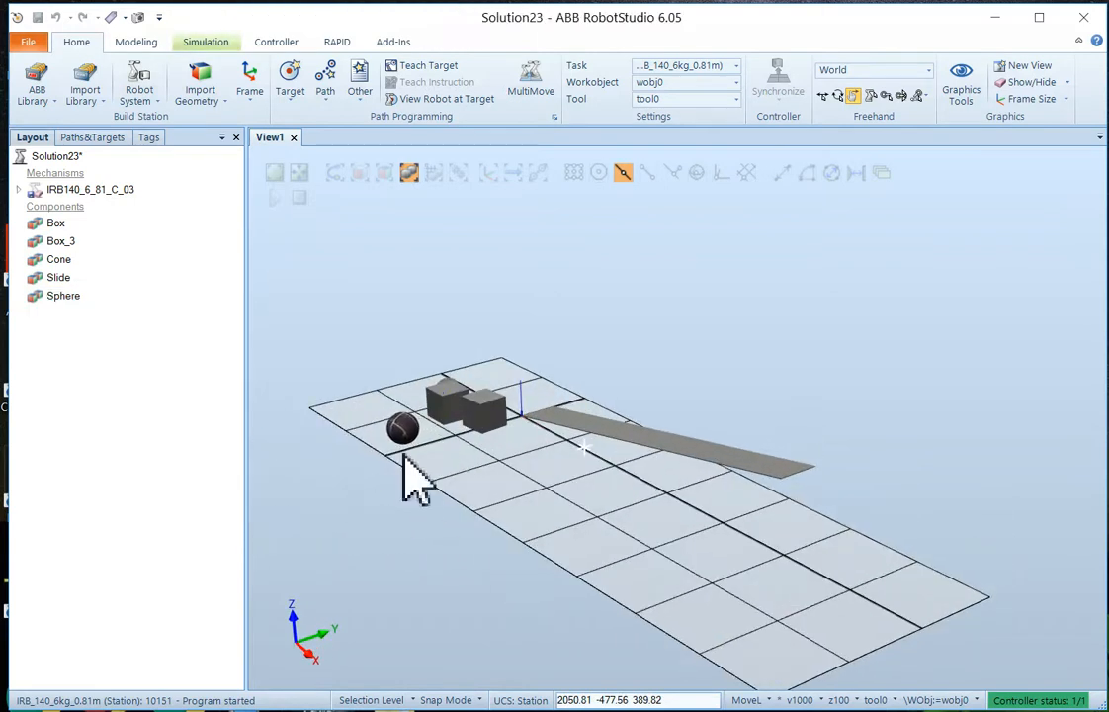
- Examine the available physics joint types and their descriptions without creating a joint
{"action": "left_click", "coordinate": [143, 41]}
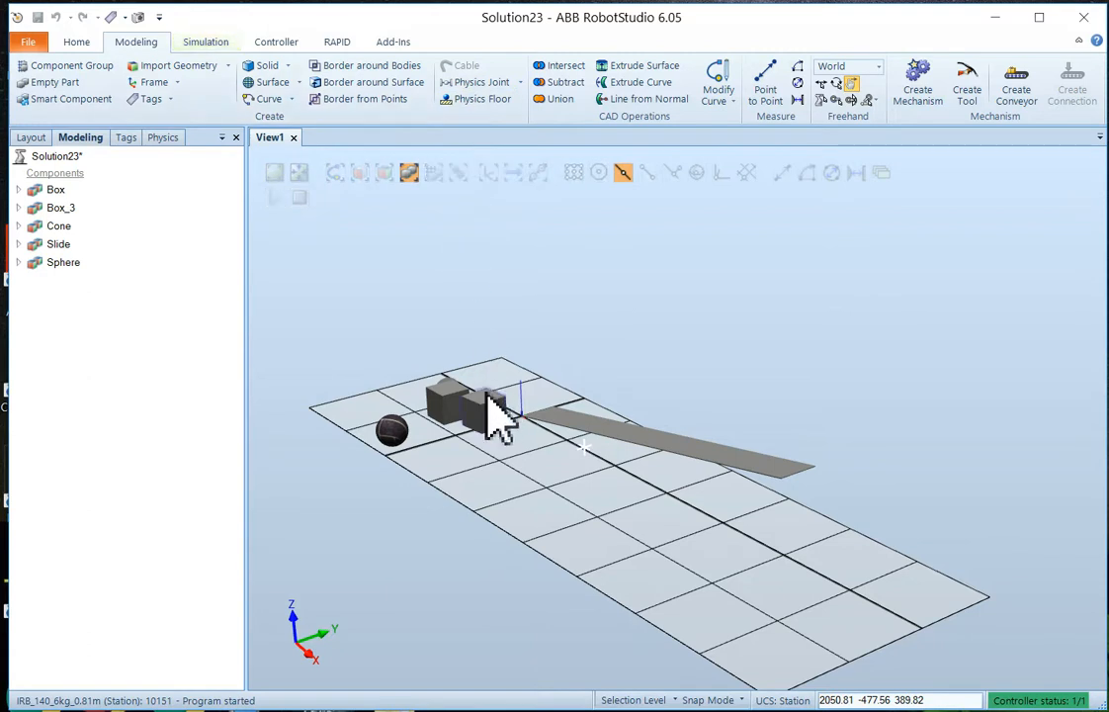
{"action": "left_click", "coordinate": [512, 86]}
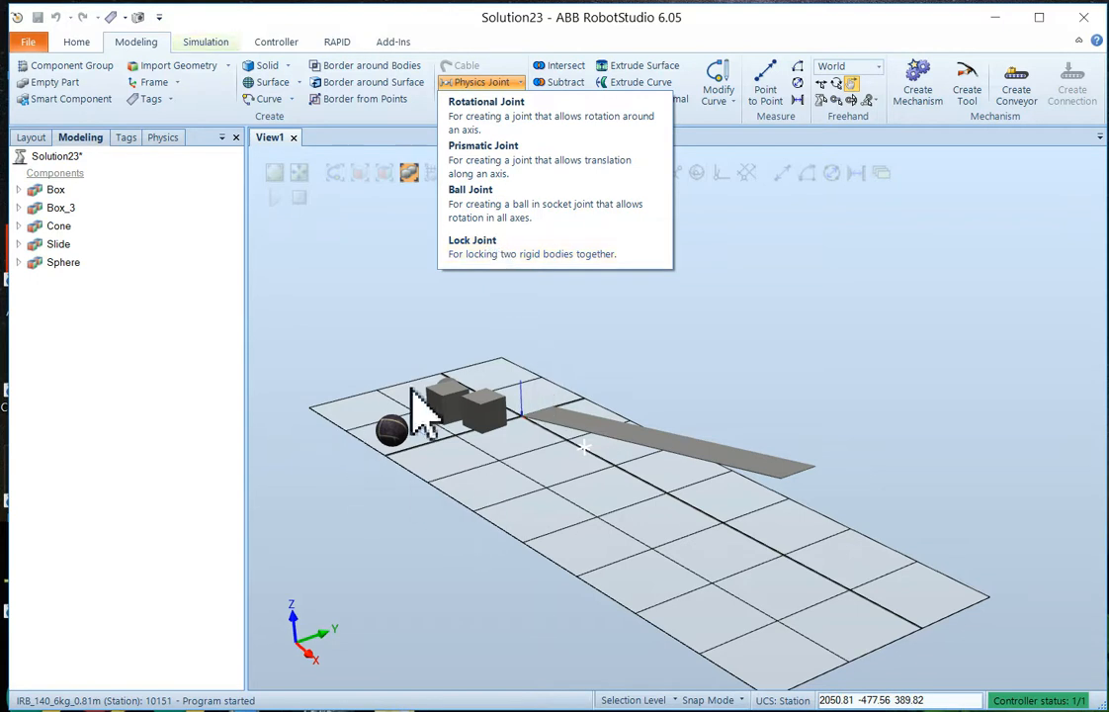
{"action": "left_click", "coordinate": [630, 338]}
{"action": "left_click_drag", "start_coordinate": [593, 392], "coordinate": [680, 388], "text": "ctrl+shift"}
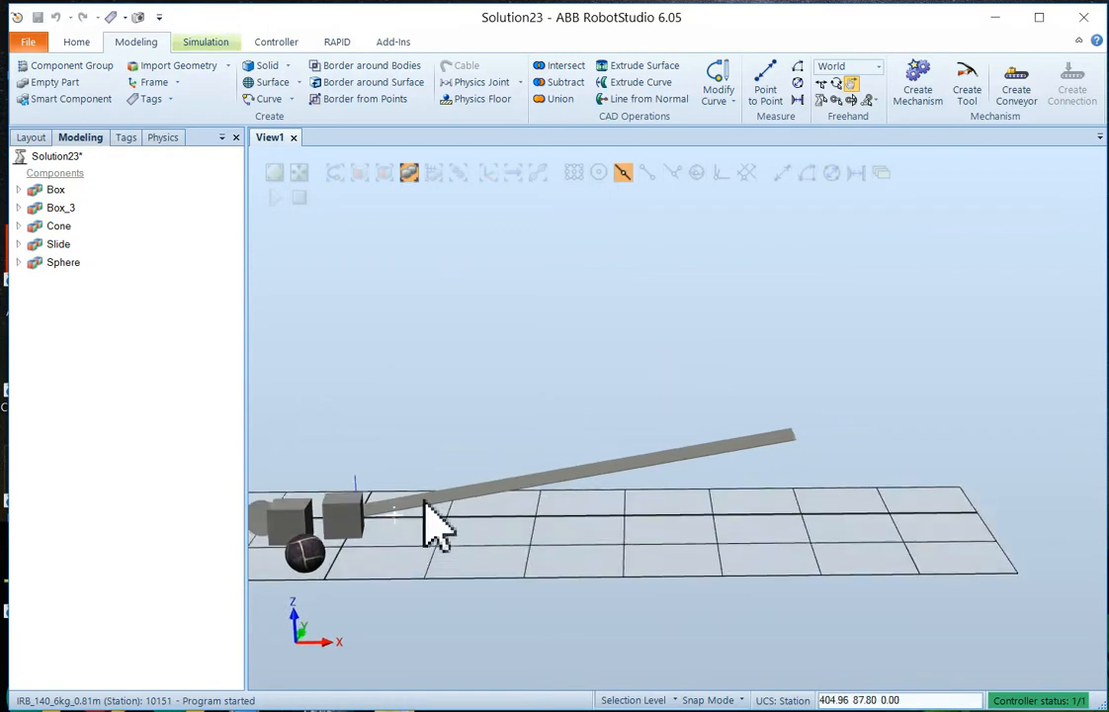